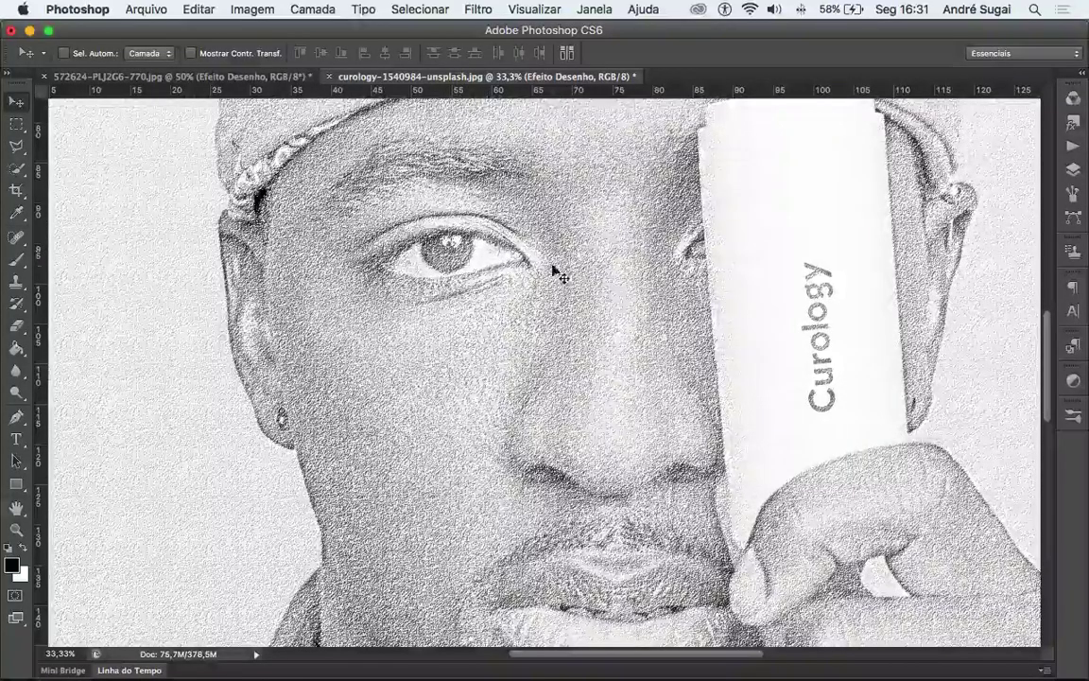
Step: Compare the original Plano de Fundo photo with the Efeito Desenho group hidden and shown, and examine the texture around the eye
{"action": "left_click", "coordinate": [1073, 168]}
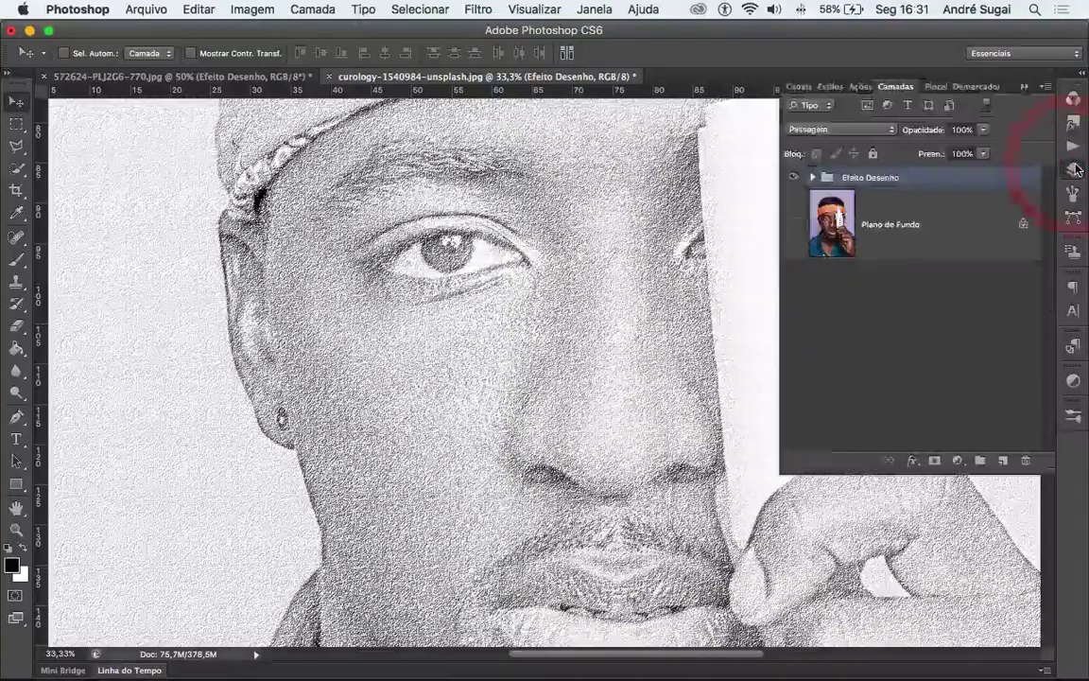
{"action": "left_click", "coordinate": [793, 222]}
{"action": "left_click", "coordinate": [793, 177]}
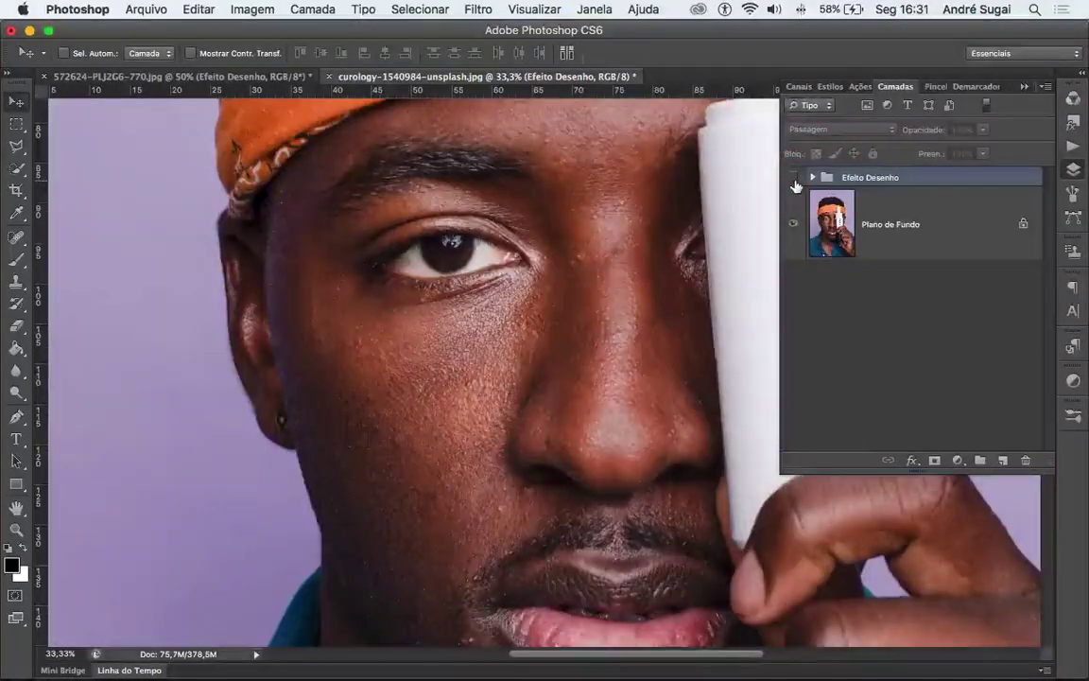
{"action": "left_click", "coordinate": [794, 179]}
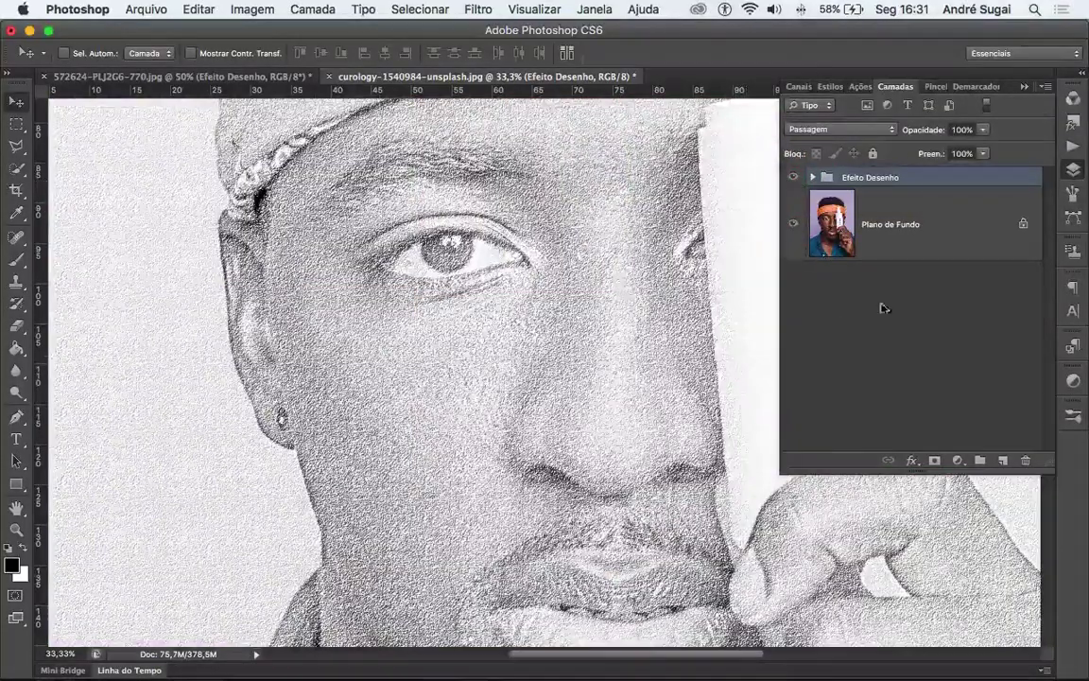
{"action": "key", "text": "z"}
{"action": "left_click", "coordinate": [484, 238]}
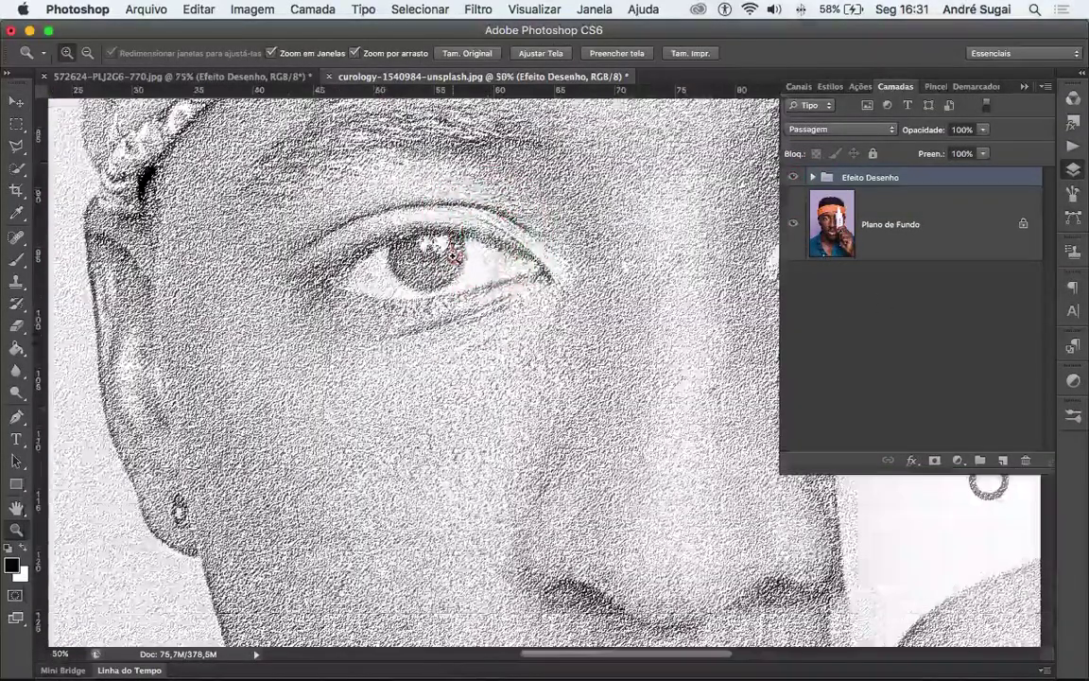
{"action": "left_click", "coordinate": [454, 253]}
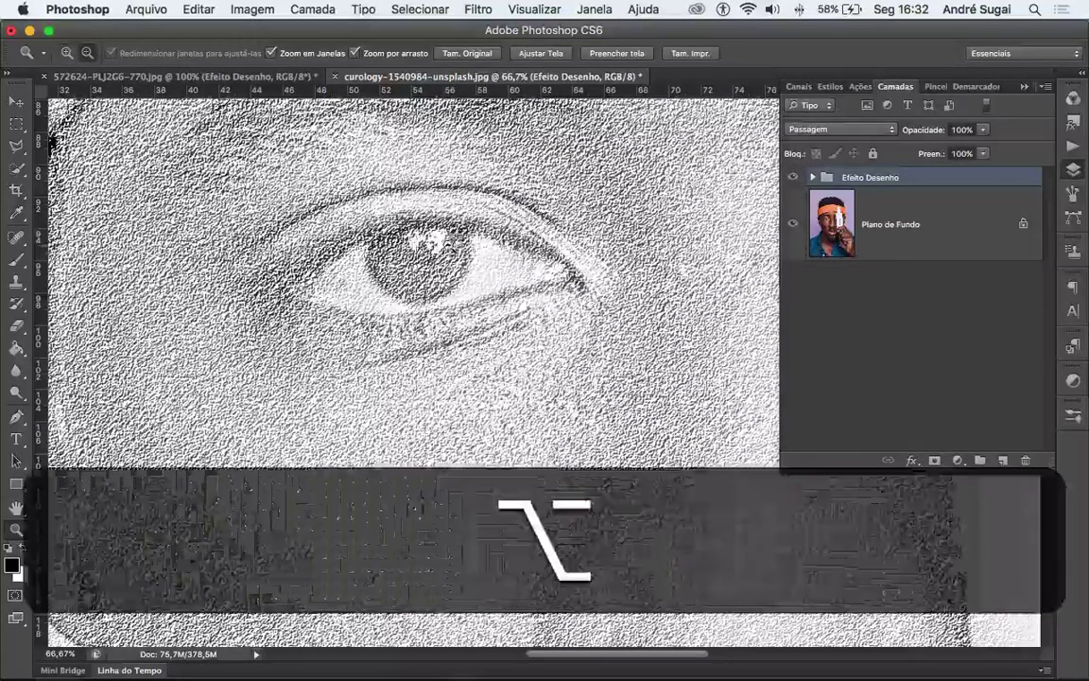
{"action": "left_click", "coordinate": [447, 244], "text": "alt"}
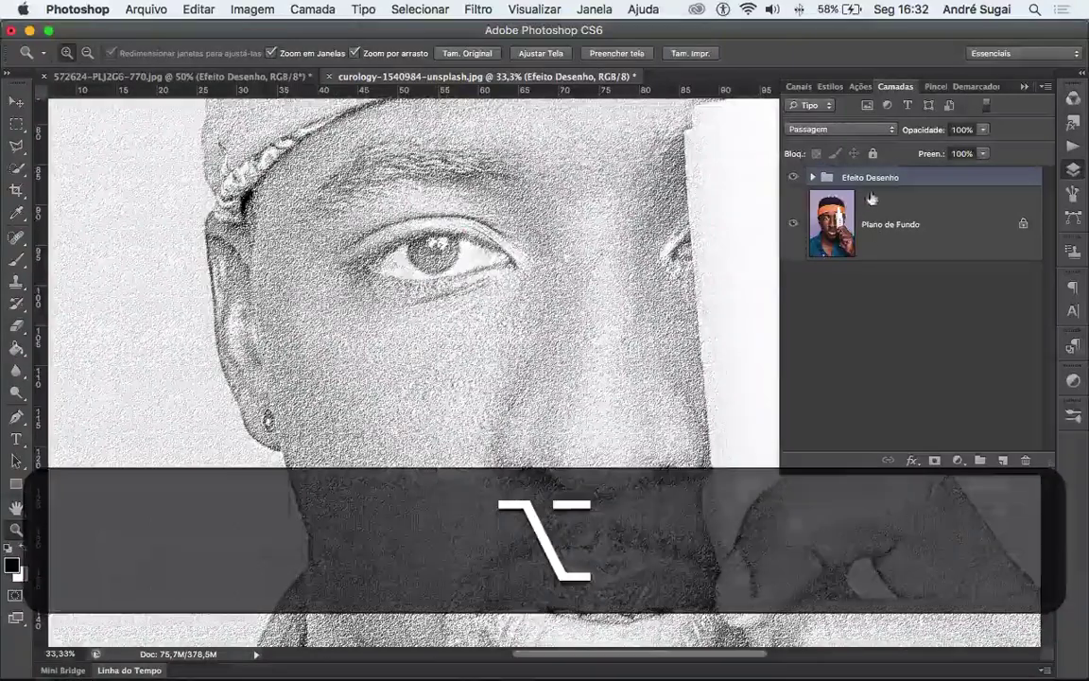
Step: Expand the Efeito Desenho group, collapse its Ajuste and Cor subgroups, and expand the inner Efeito Desenho subgroup
{"action": "left_click", "coordinate": [813, 178]}
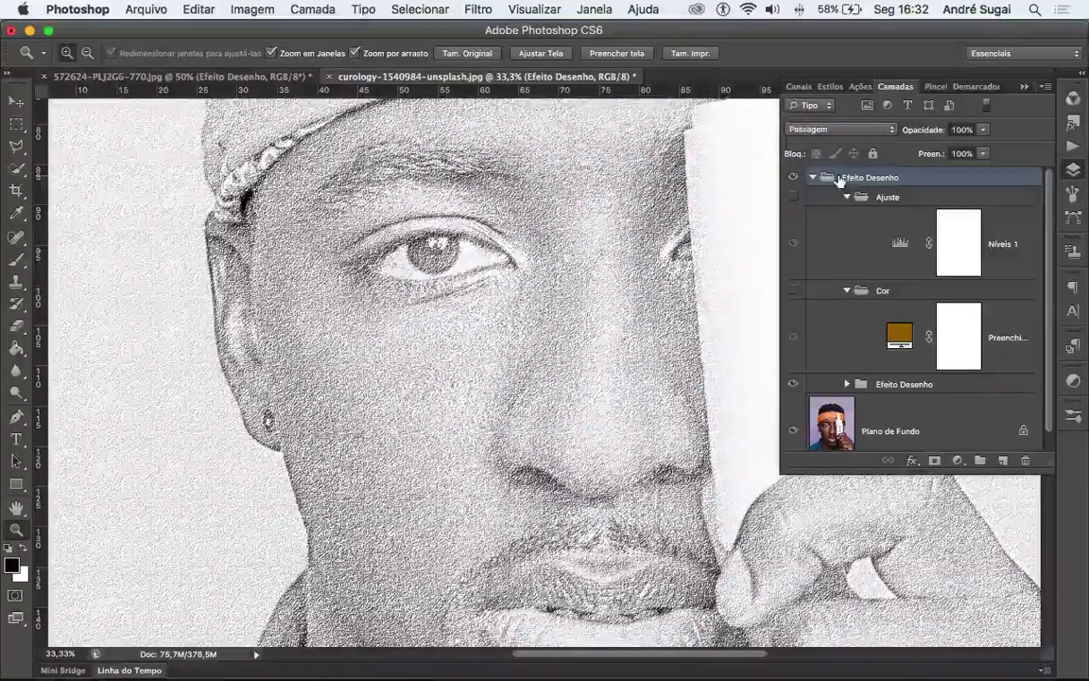
{"action": "left_click", "coordinate": [847, 199]}
{"action": "left_click", "coordinate": [847, 216]}
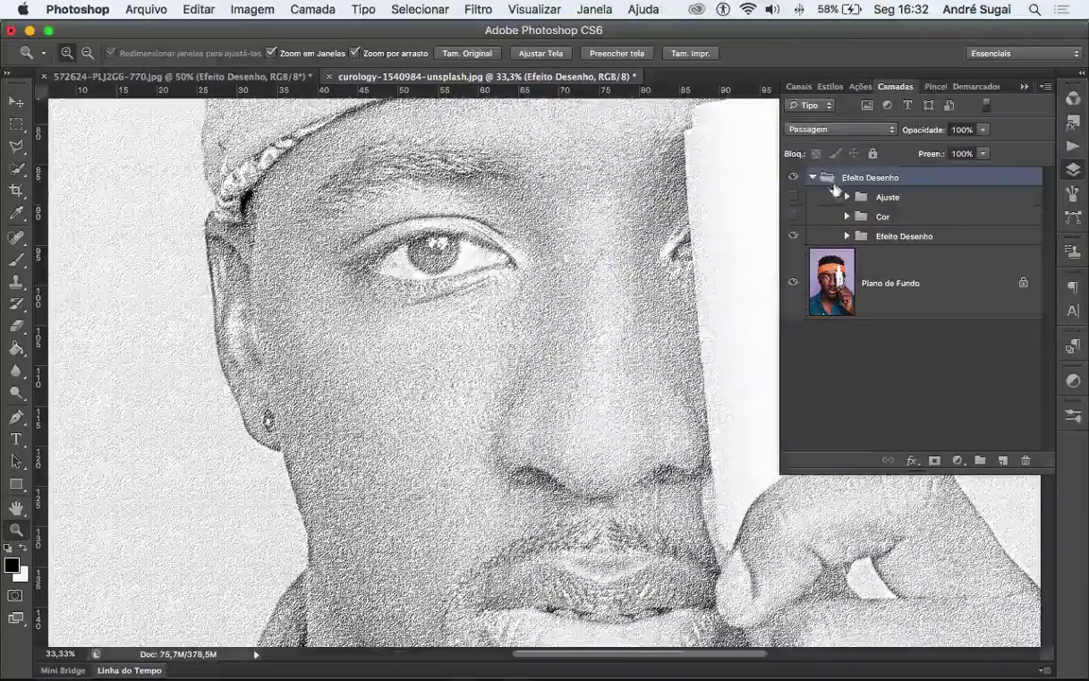
{"action": "left_click", "coordinate": [813, 177]}
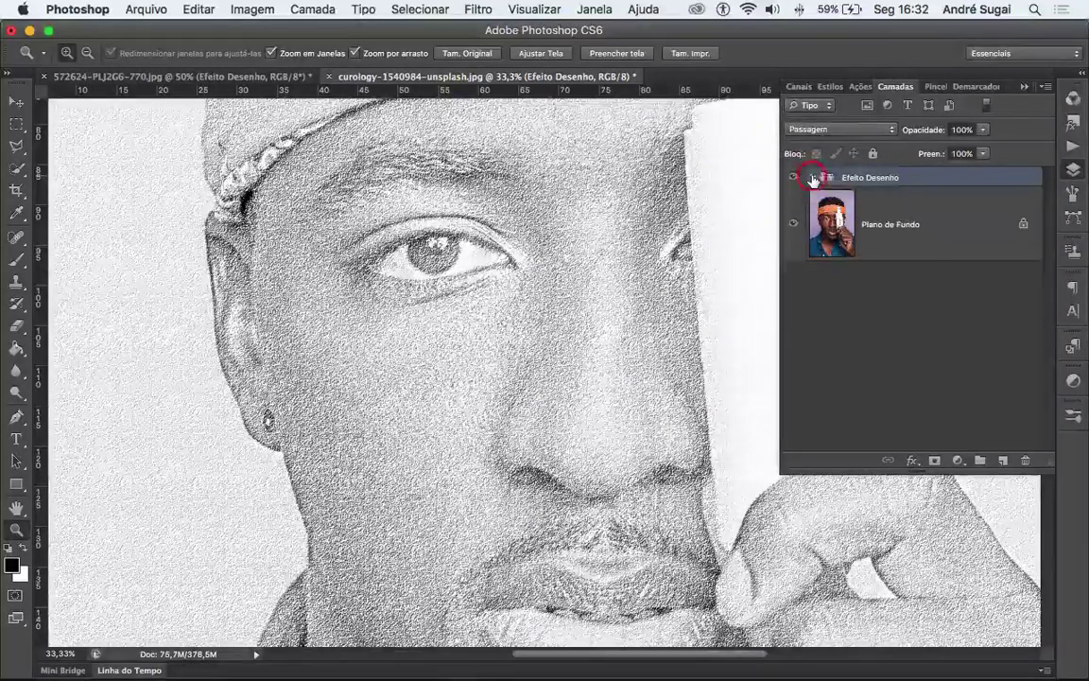
{"action": "left_click", "coordinate": [813, 177]}
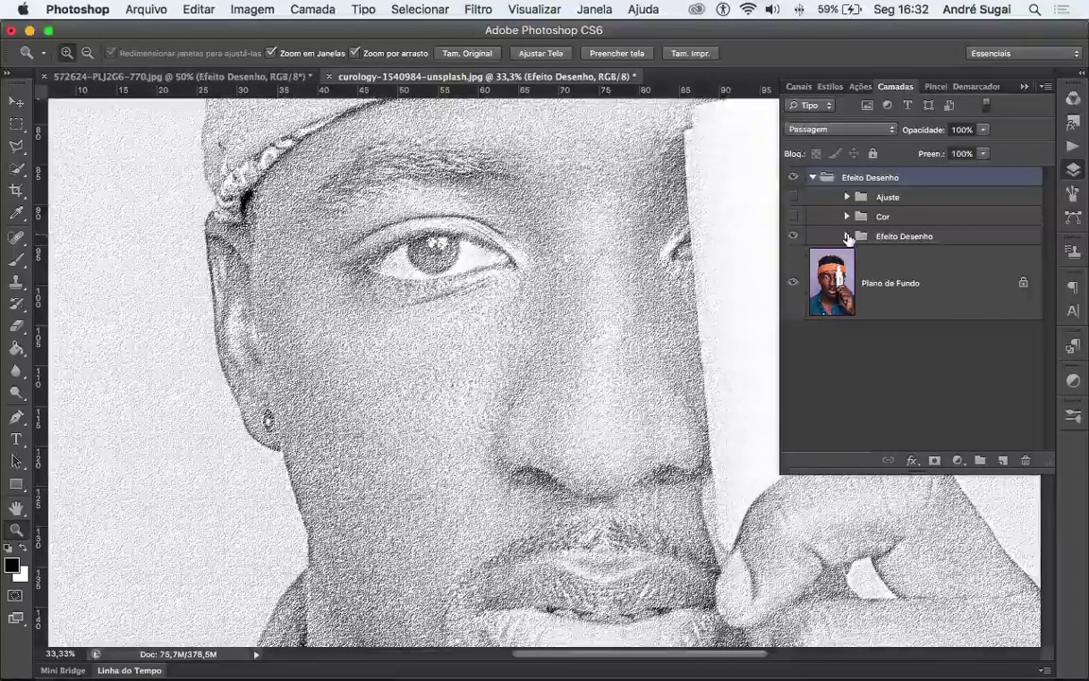
{"action": "left_click", "coordinate": [847, 236]}
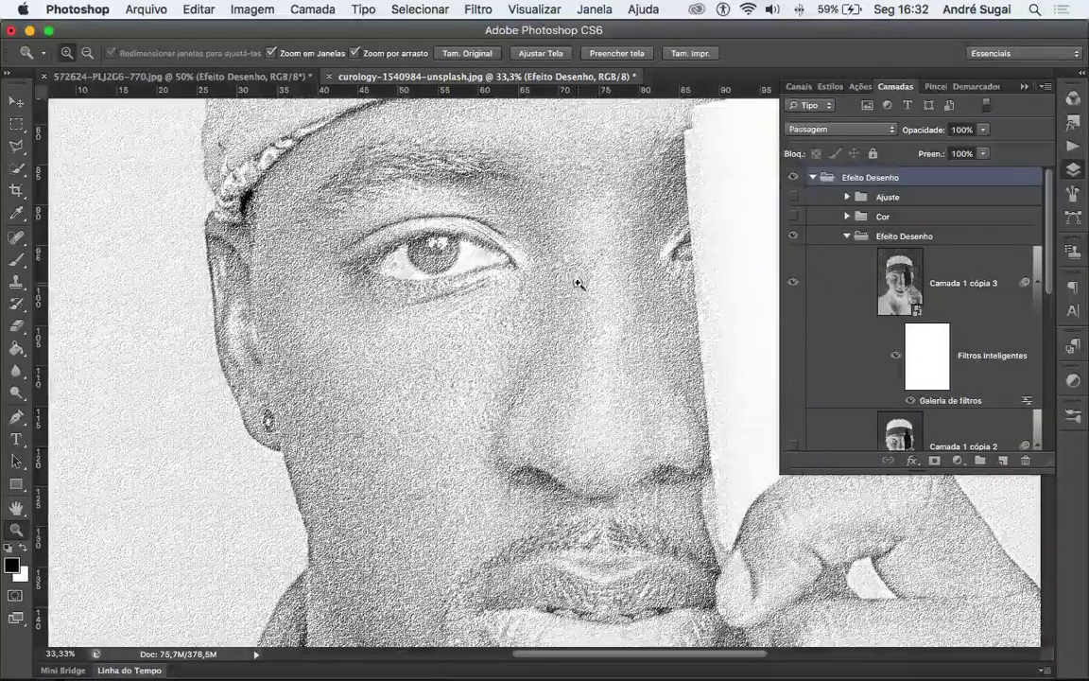
Step: Reduce the Texturizador relief in the smart filter gallery applied to the Camada 1 cópia 3 layer
{"action": "scroll", "coordinate": [908, 321], "scroll_direction": "down", "scroll_amount": 2}
{"action": "scroll", "coordinate": [908, 321], "scroll_direction": "down", "scroll_amount": 3}
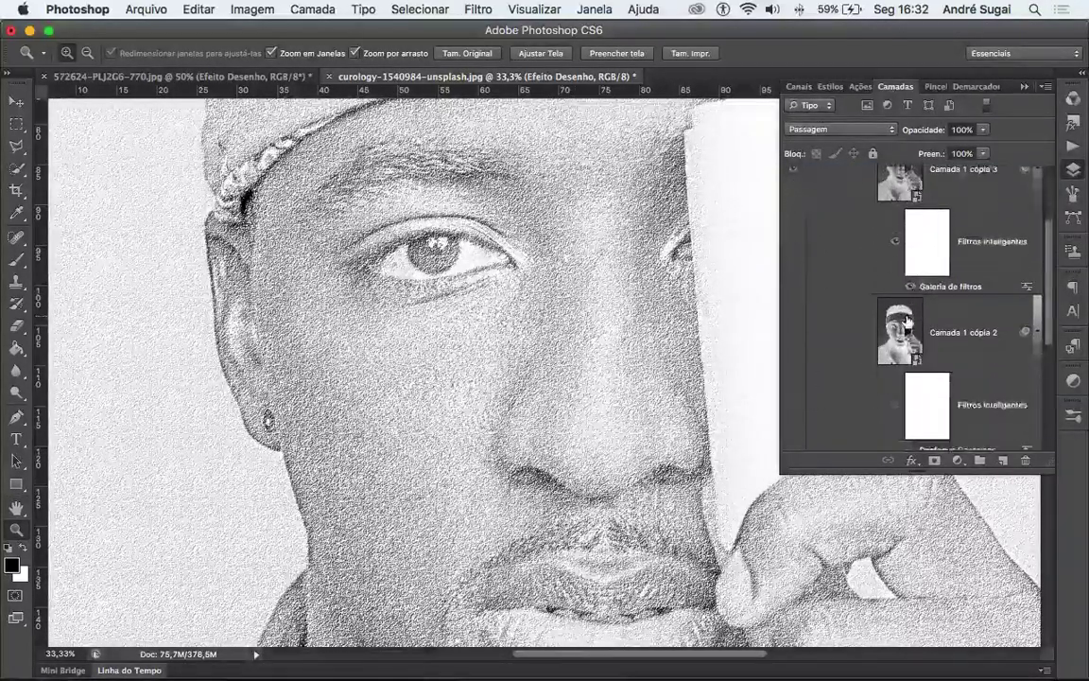
{"action": "scroll", "coordinate": [907, 321], "scroll_direction": "up", "scroll_amount": 3}
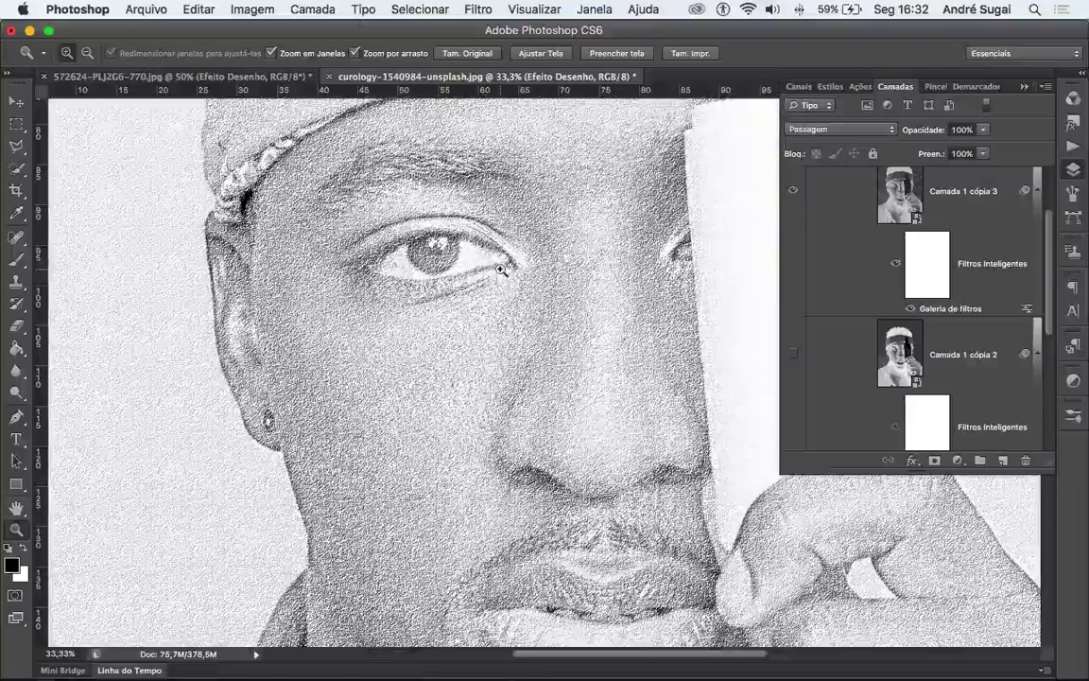
{"action": "left_click", "coordinate": [501, 250]}
{"action": "left_click", "coordinate": [501, 250]}
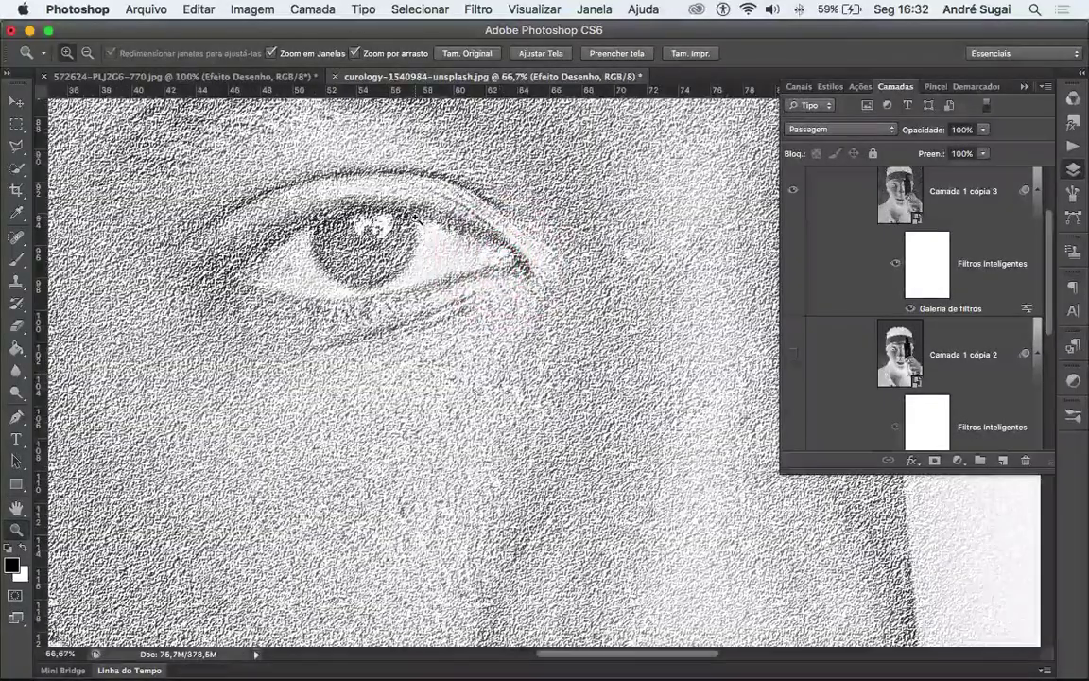
{"action": "left_click", "coordinate": [940, 312]}
{"action": "left_click", "coordinate": [940, 311]}
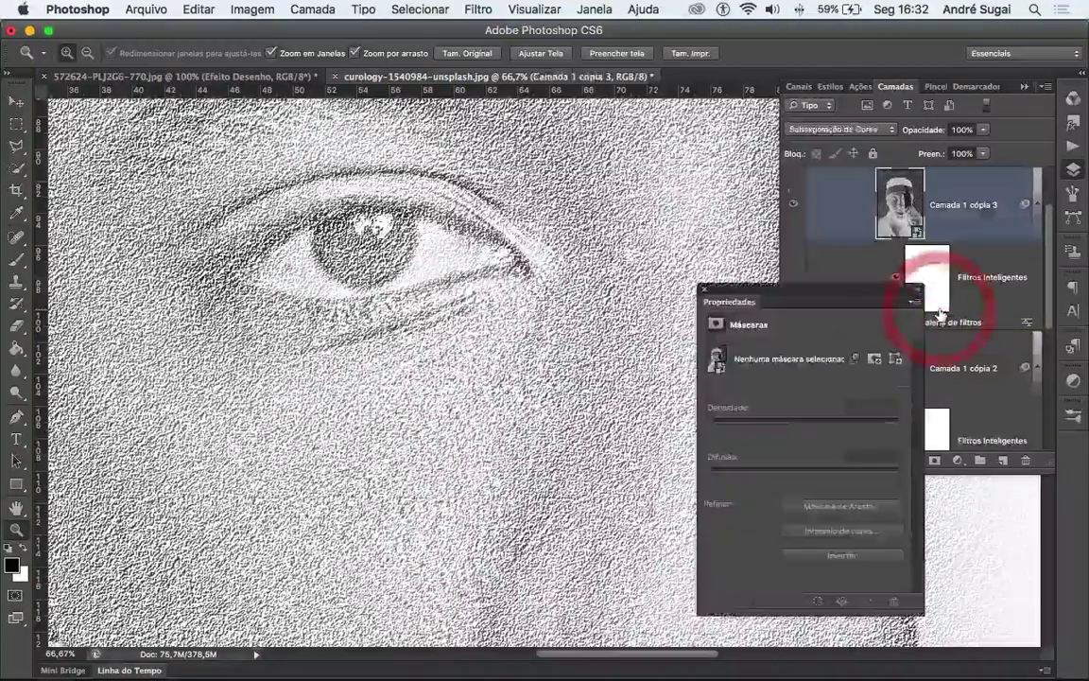
{"action": "left_click", "coordinate": [702, 292]}
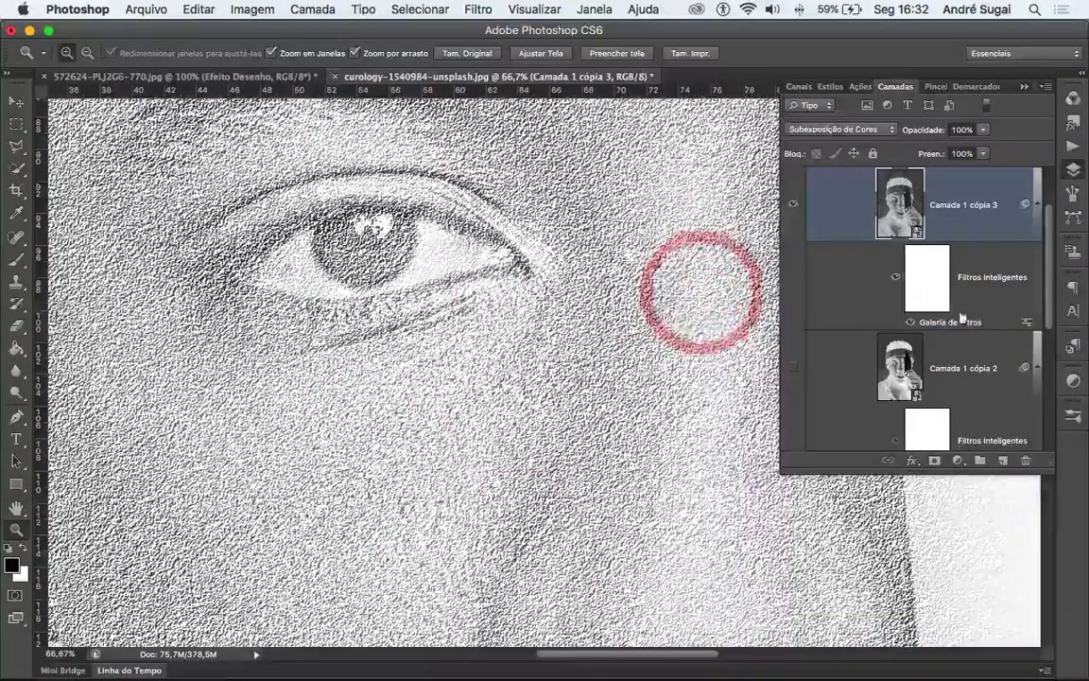
{"action": "left_click", "coordinate": [940, 322]}
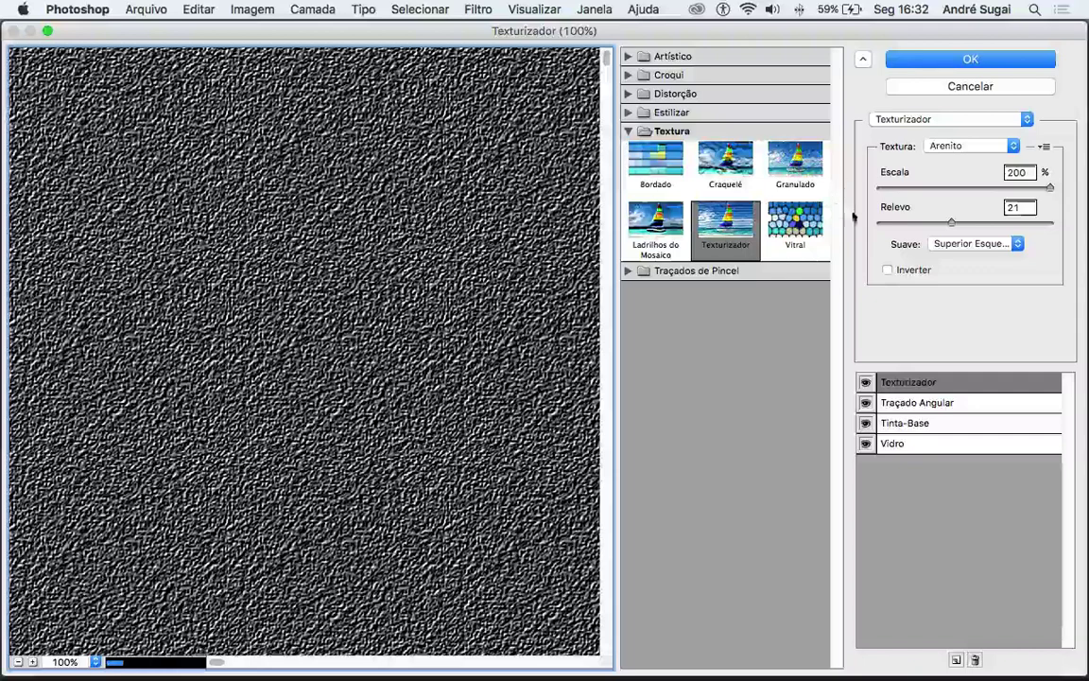
{"action": "left_click_drag", "start_coordinate": [951, 222], "coordinate": [924, 226]}
{"action": "left_click", "coordinate": [965, 58]}
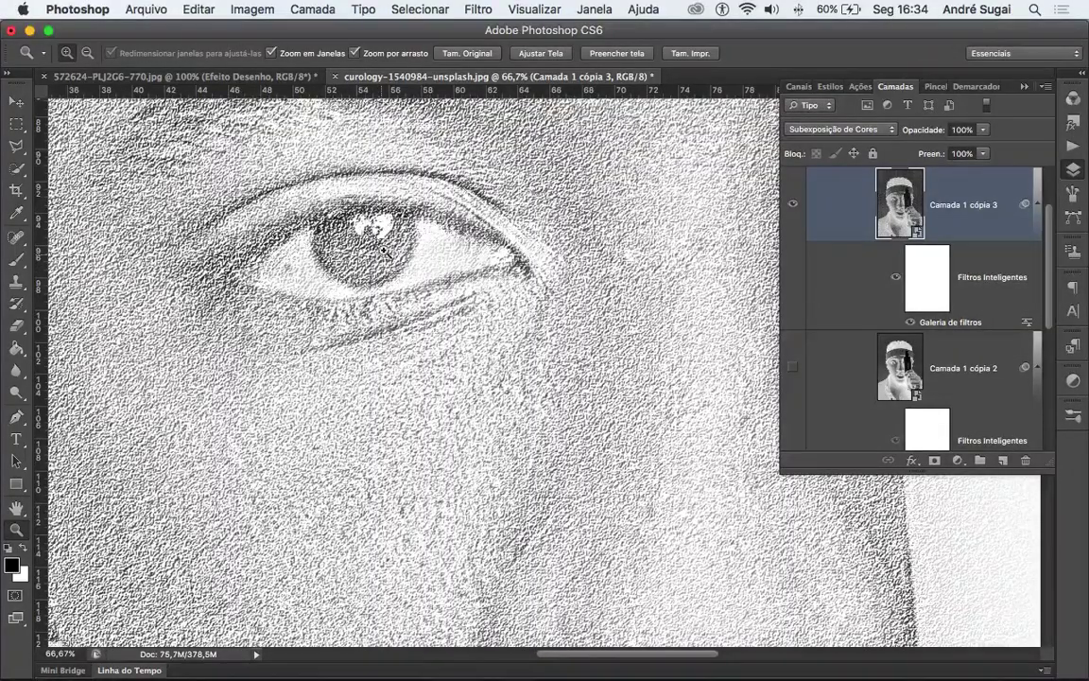
Step: Examine the adjusted texture around the eye and eyebrow, and across the whole face
{"action": "left_click_drag", "start_coordinate": [430, 235], "coordinate": [480, 341]}
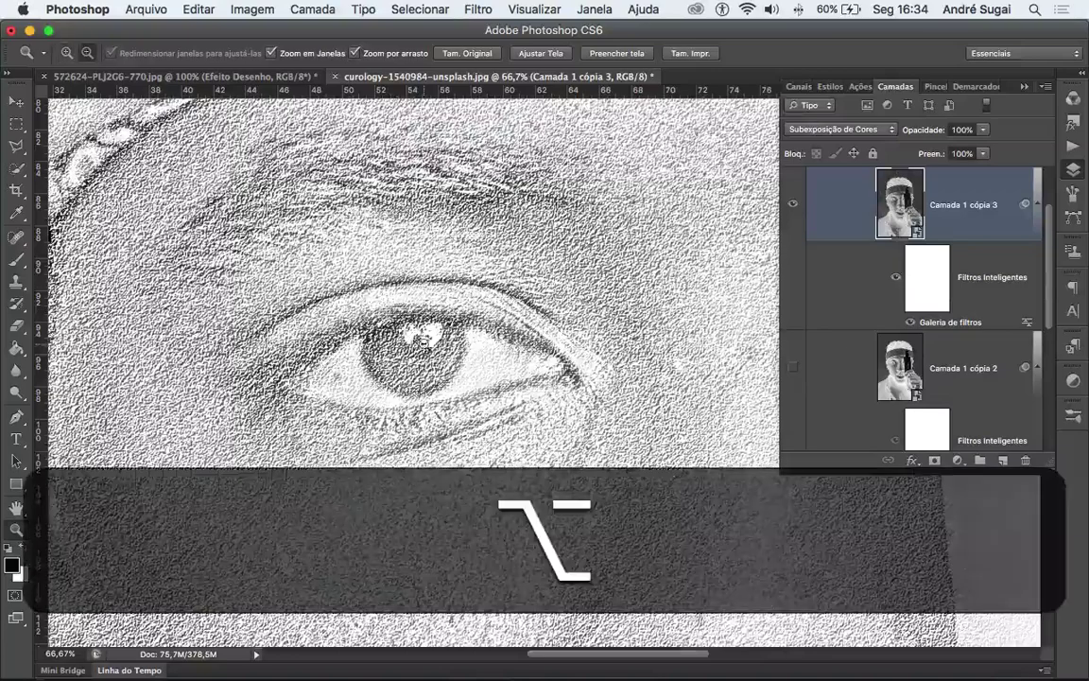
{"action": "left_click", "coordinate": [416, 341], "text": "alt"}
{"action": "left_click", "coordinate": [423, 341], "text": "alt"}
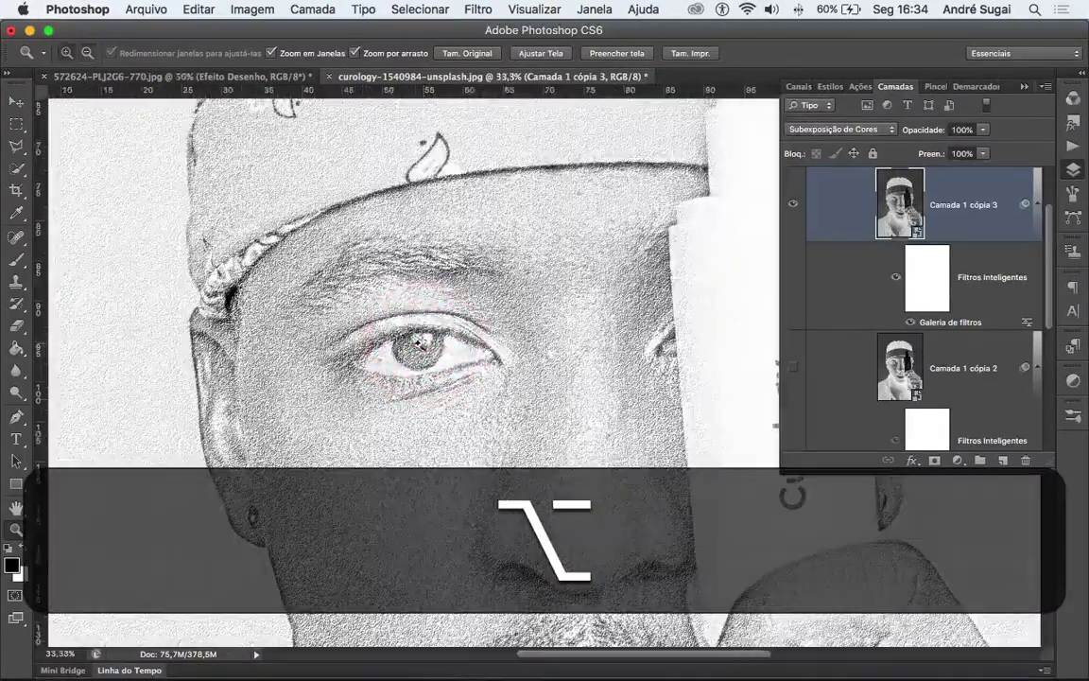
{"action": "left_click_drag", "start_coordinate": [417, 346], "coordinate": [420, 315]}
{"action": "left_click", "coordinate": [401, 321], "text": "alt"}
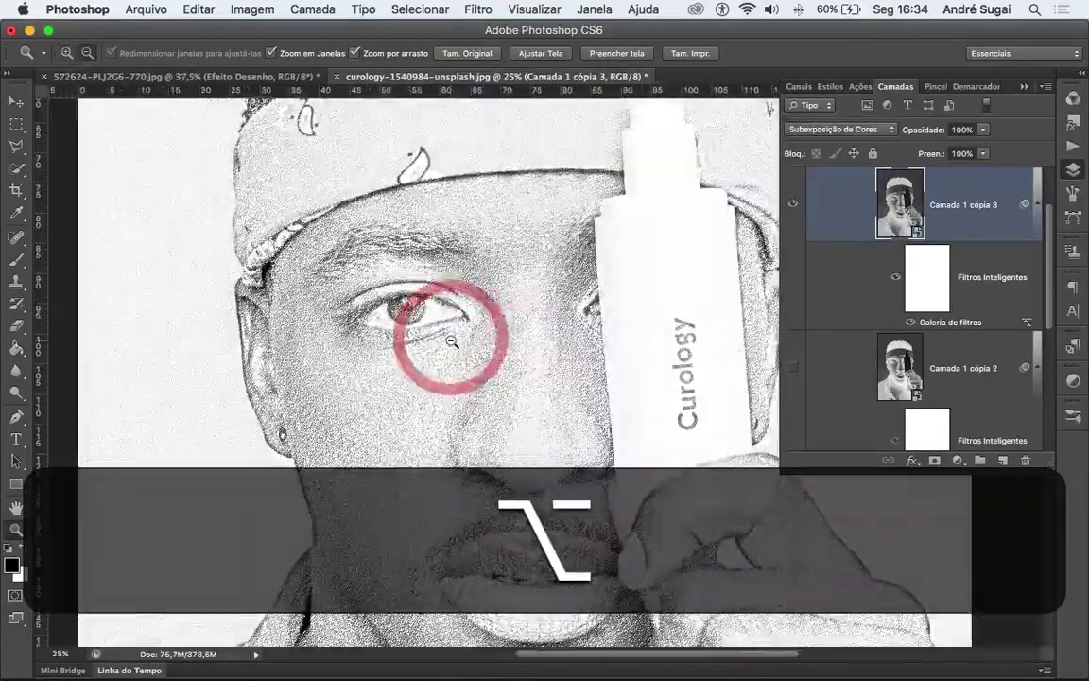
{"action": "left_click", "coordinate": [450, 339], "text": "alt"}
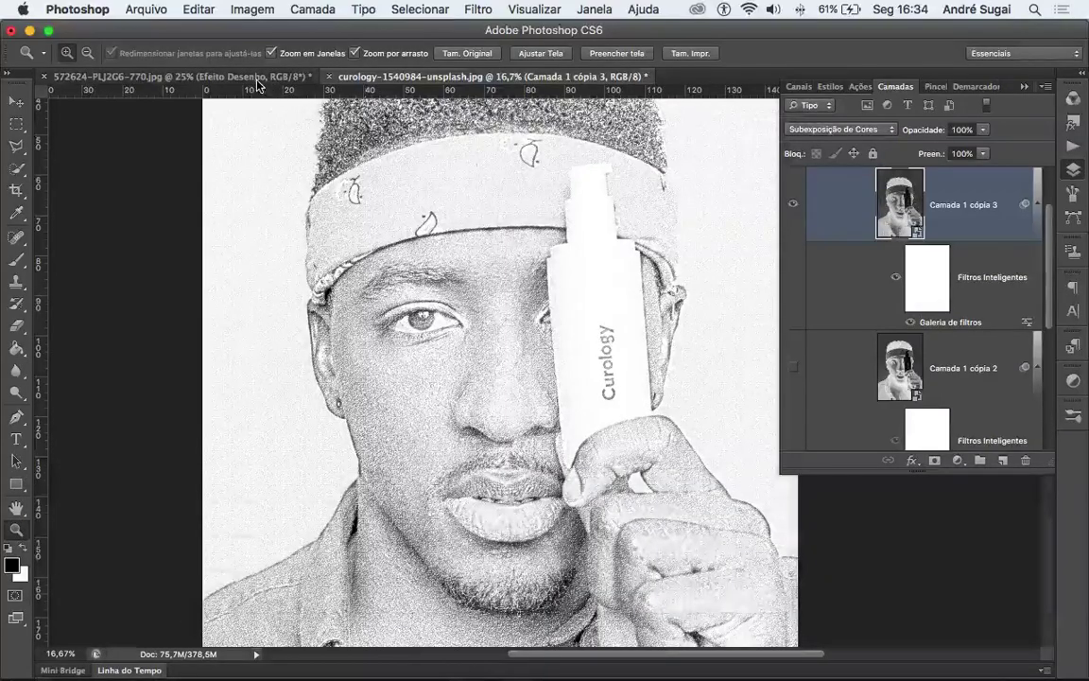
Step: Switch to 572624-PLJ2G6-770.jpg and examine the drawing texture on the woman's closed eyes and lashes
{"action": "left_click", "coordinate": [255, 77]}
{"action": "left_click", "coordinate": [210, 305]}
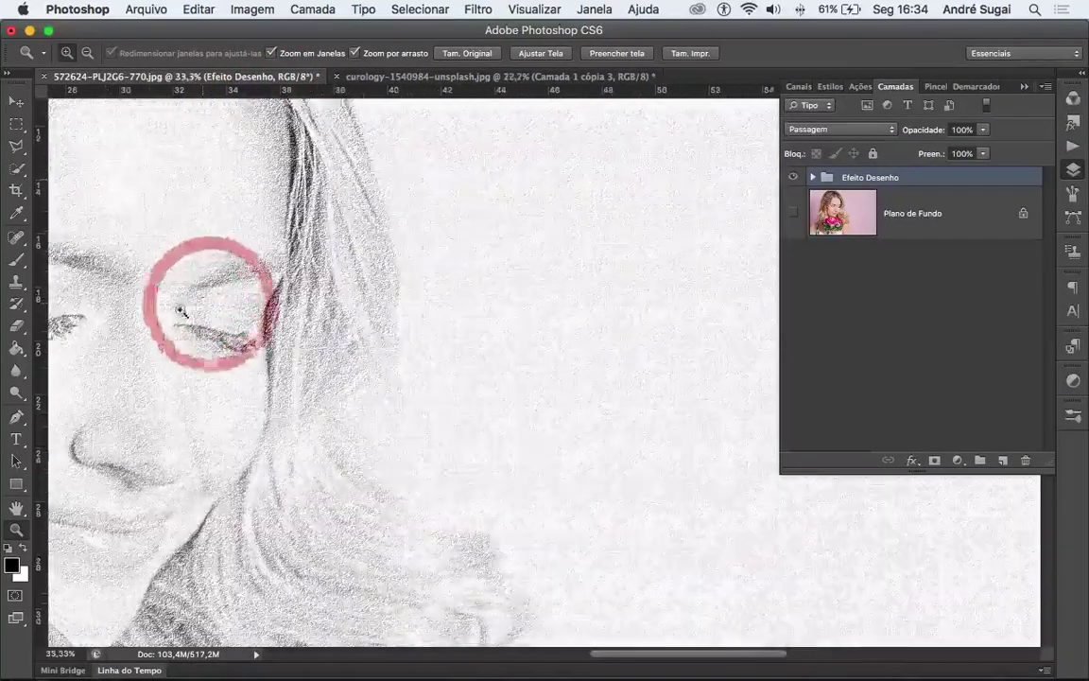
{"action": "left_click_drag", "start_coordinate": [159, 310], "coordinate": [340, 316]}
{"action": "left_click", "coordinate": [272, 316]}
{"action": "left_click", "coordinate": [216, 319]}
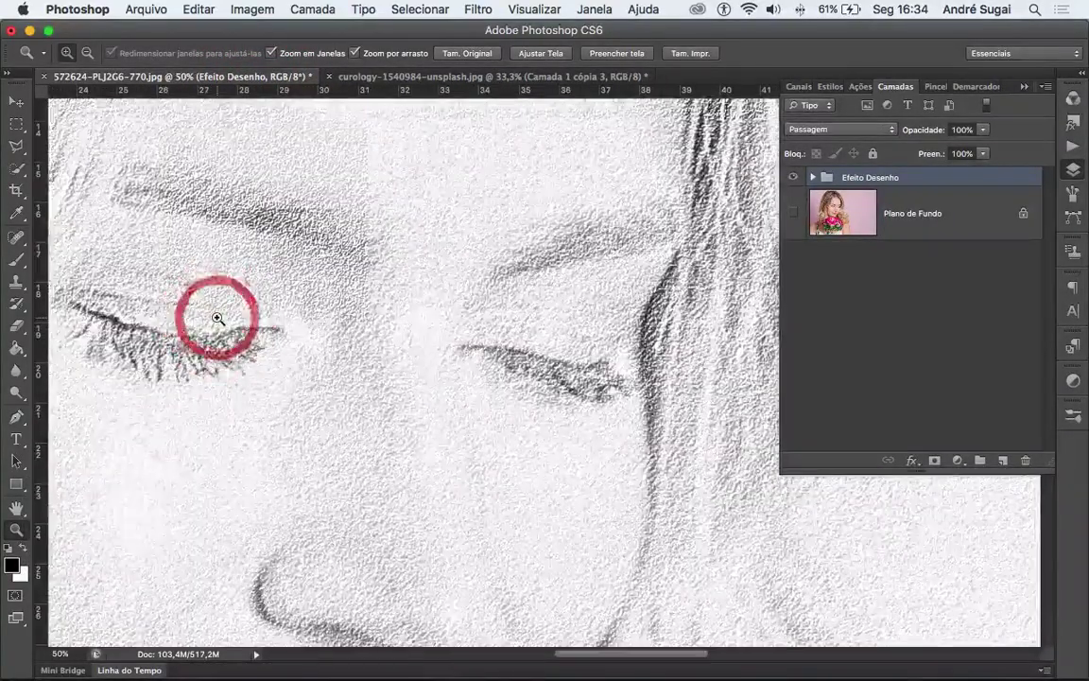
{"action": "left_click_drag", "start_coordinate": [216, 315], "coordinate": [355, 309]}
{"action": "left_click", "coordinate": [333, 333]}
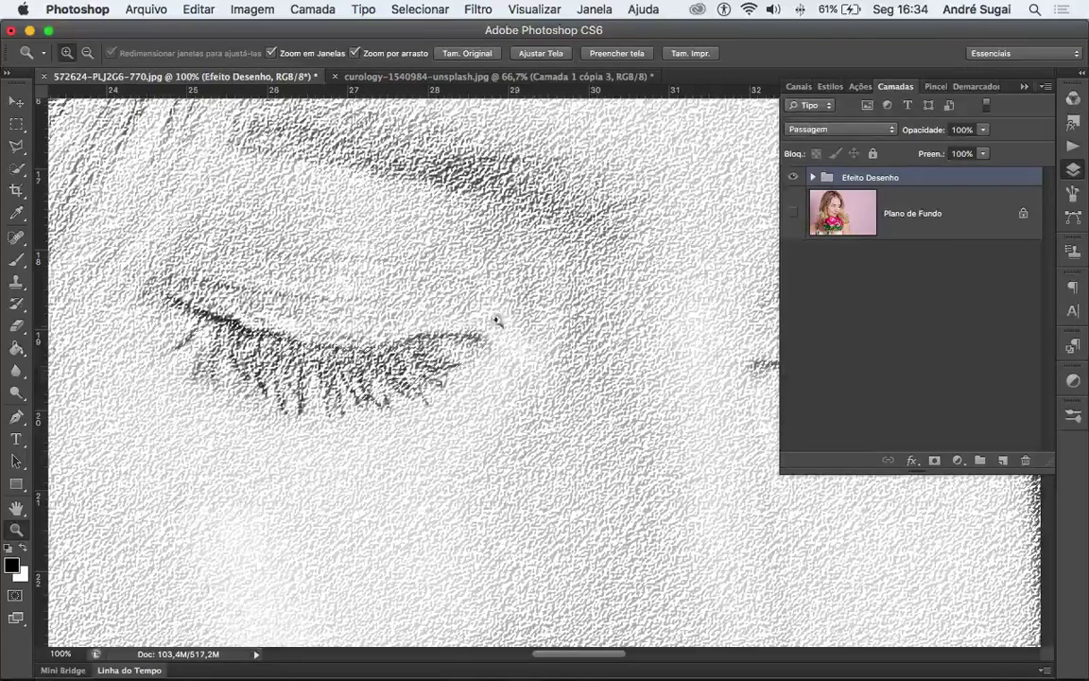
{"action": "left_click", "coordinate": [369, 340], "text": "alt"}
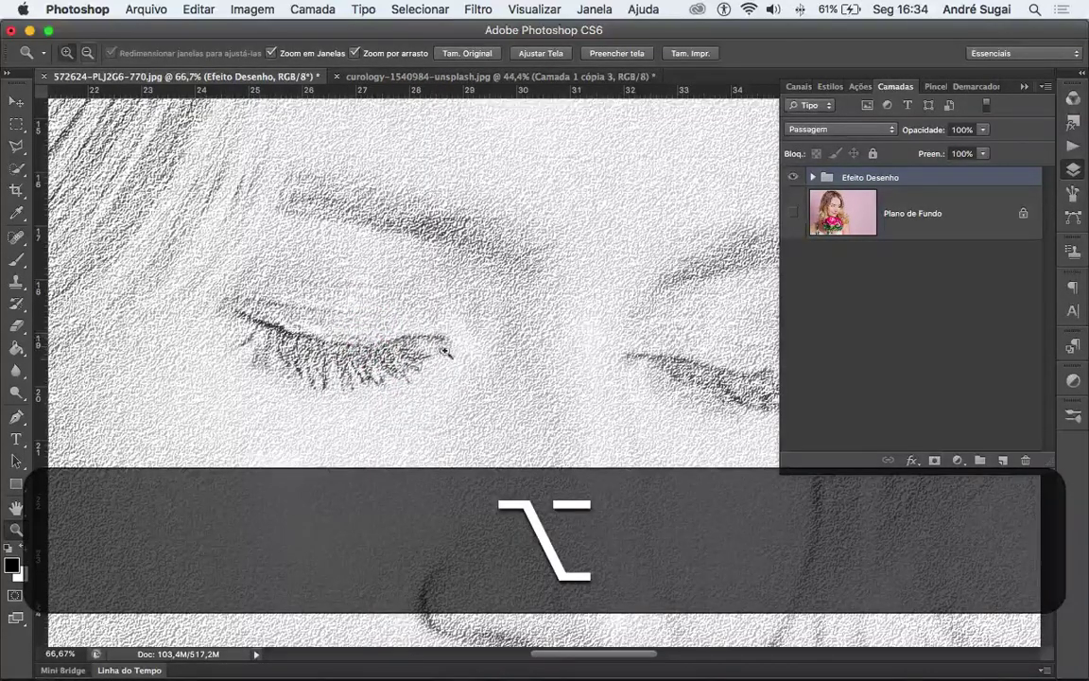
{"action": "left_click", "coordinate": [373, 339], "text": "alt"}
{"action": "left_click", "coordinate": [376, 337], "text": "alt"}
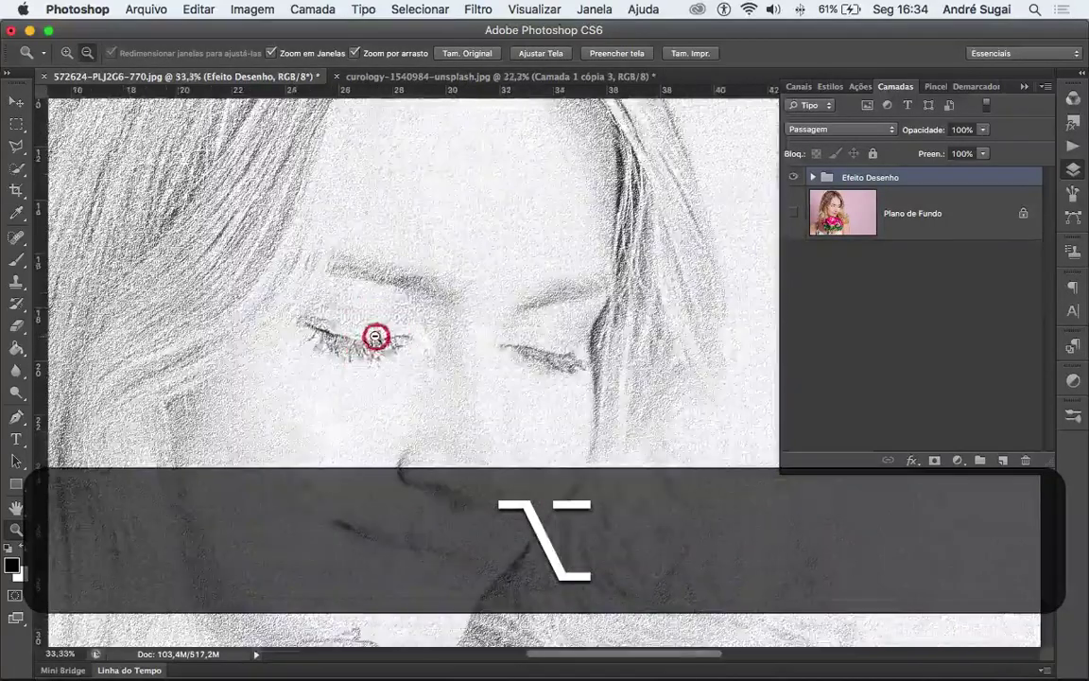
Step: Return to curology-1540984-unsplash.jpg, collapse the inner Efeito Desenho subgroup, and make the Cor subgroup visible
{"action": "left_click", "coordinate": [484, 78]}
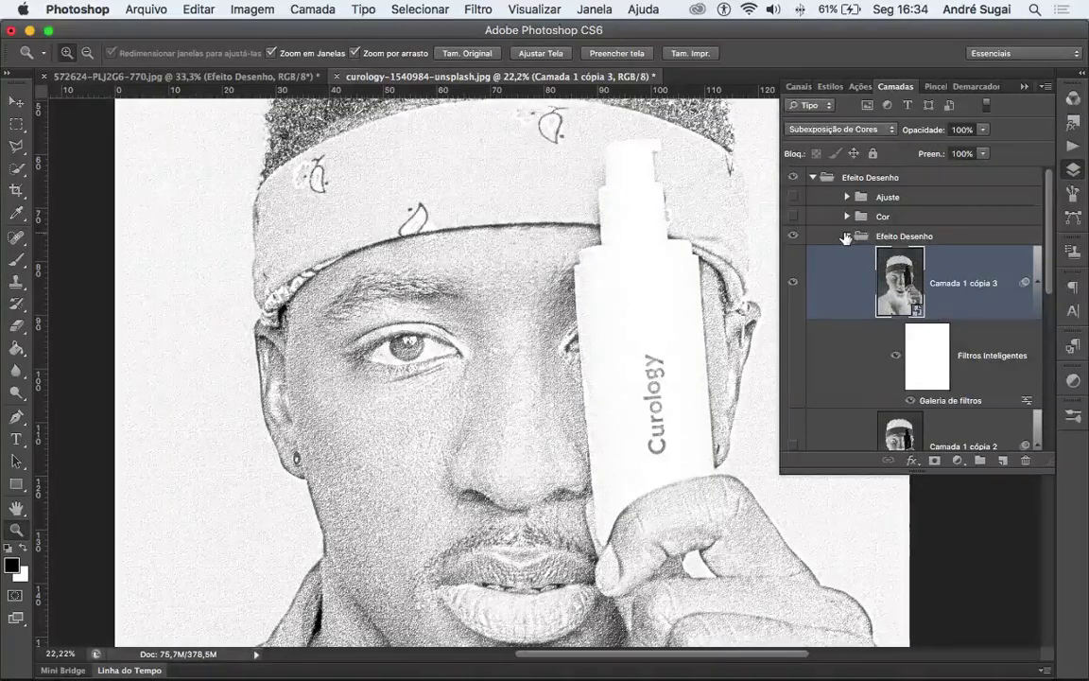
{"action": "left_click", "coordinate": [847, 236]}
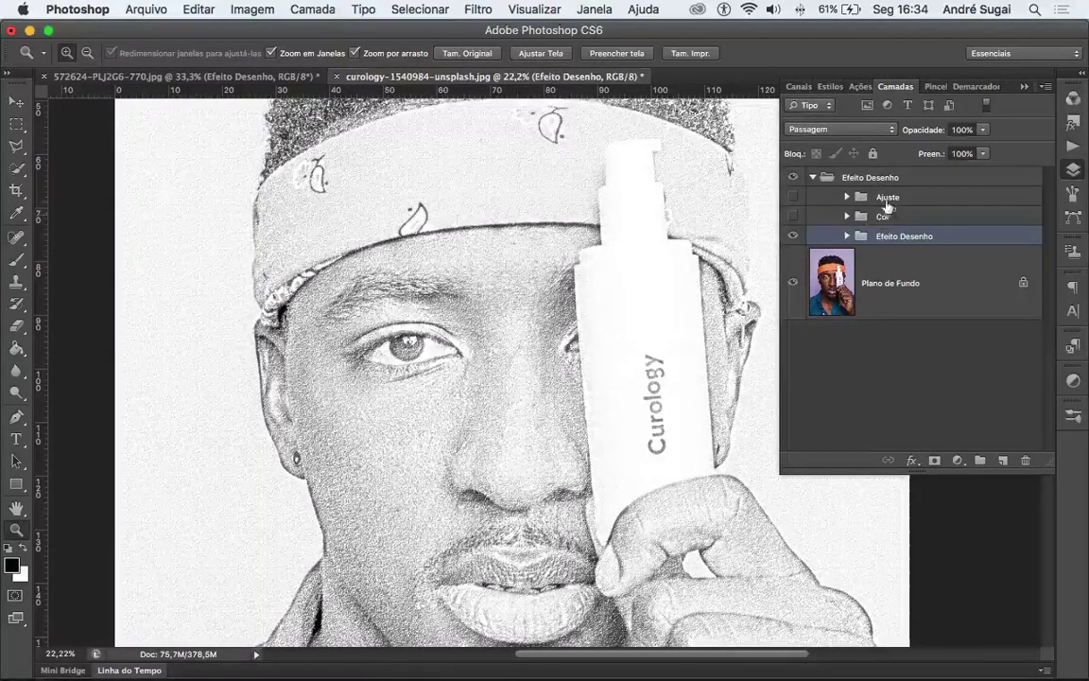
{"action": "left_click", "coordinate": [793, 218]}
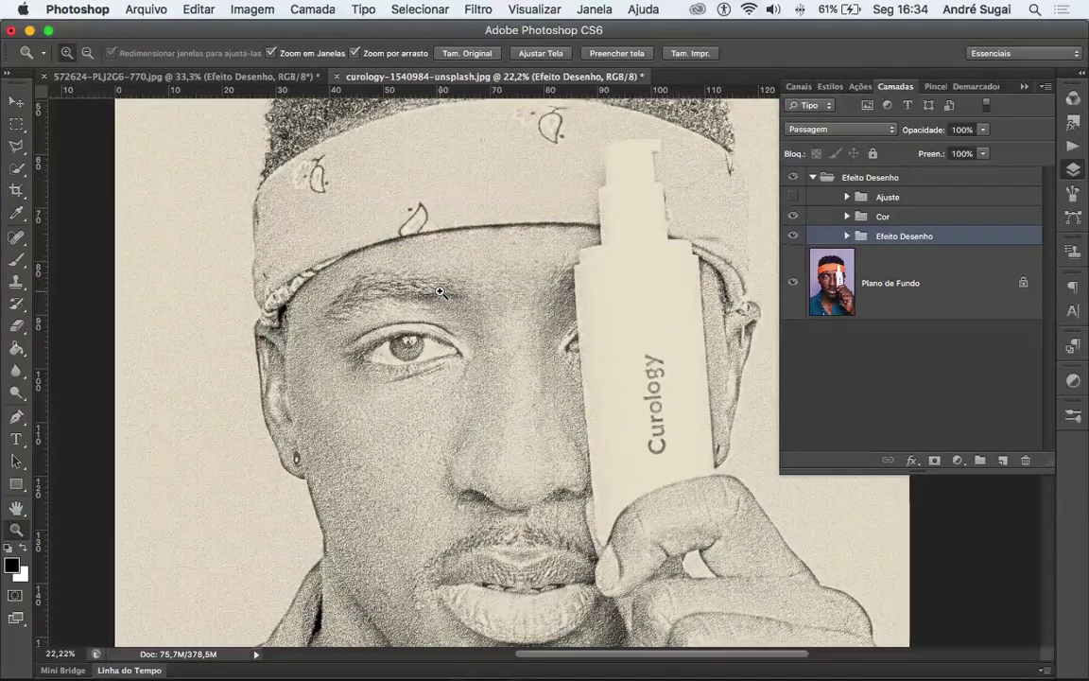
{"action": "left_click", "coordinate": [428, 331]}
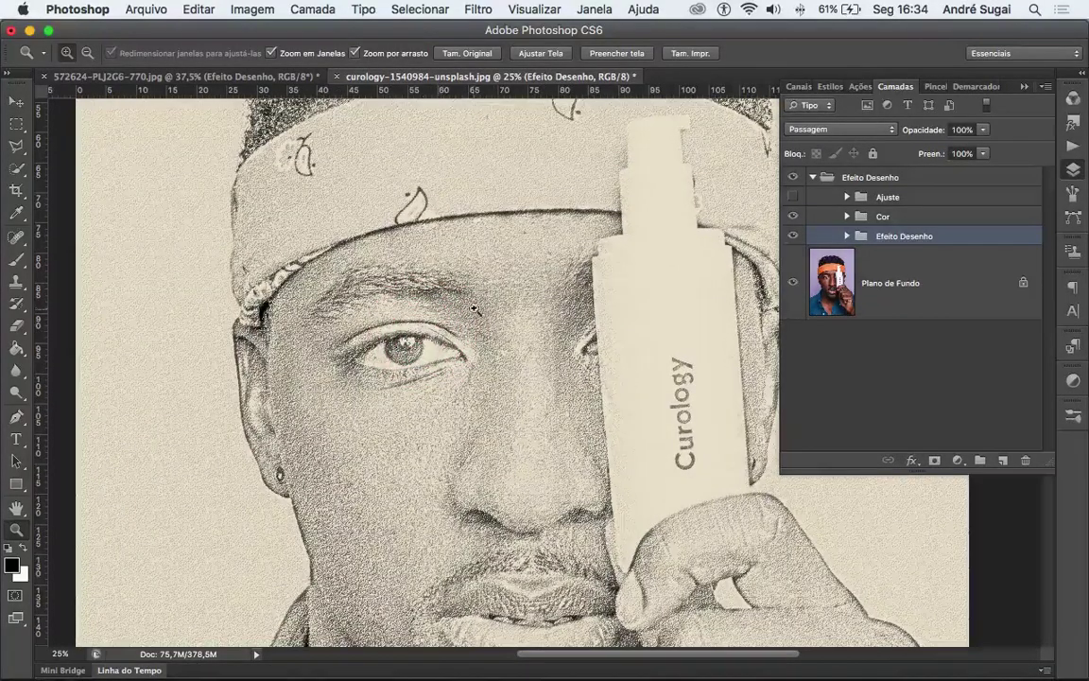
Step: Try purple, crimson and green hues on the Cor group's solid colour fill
{"action": "left_click", "coordinate": [848, 217]}
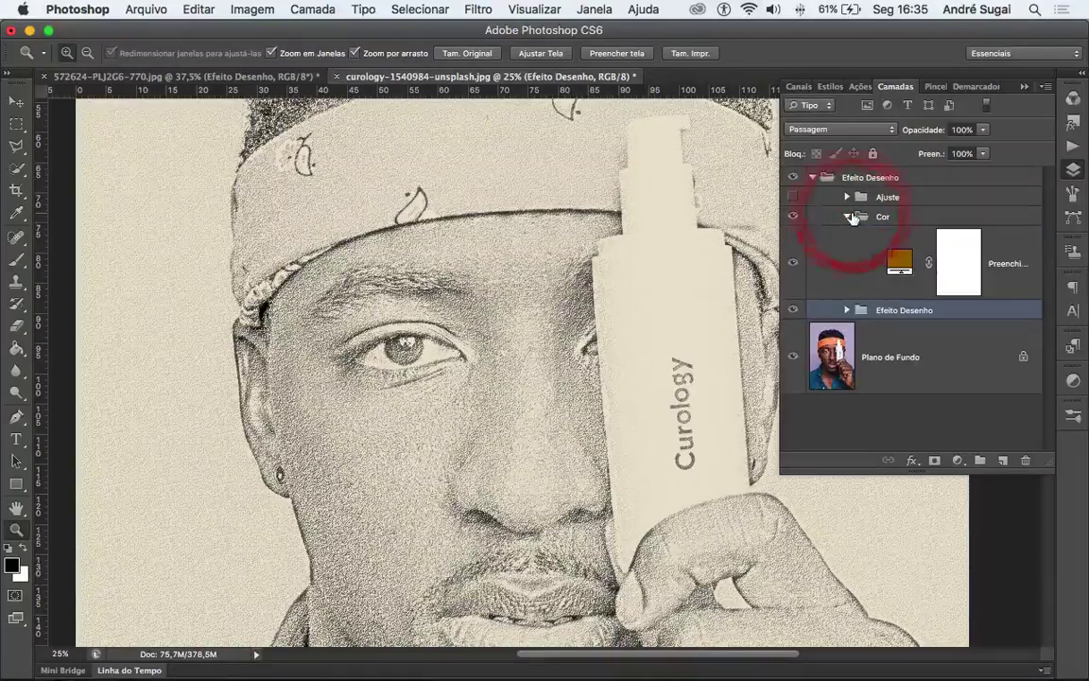
{"action": "double_click", "coordinate": [901, 263]}
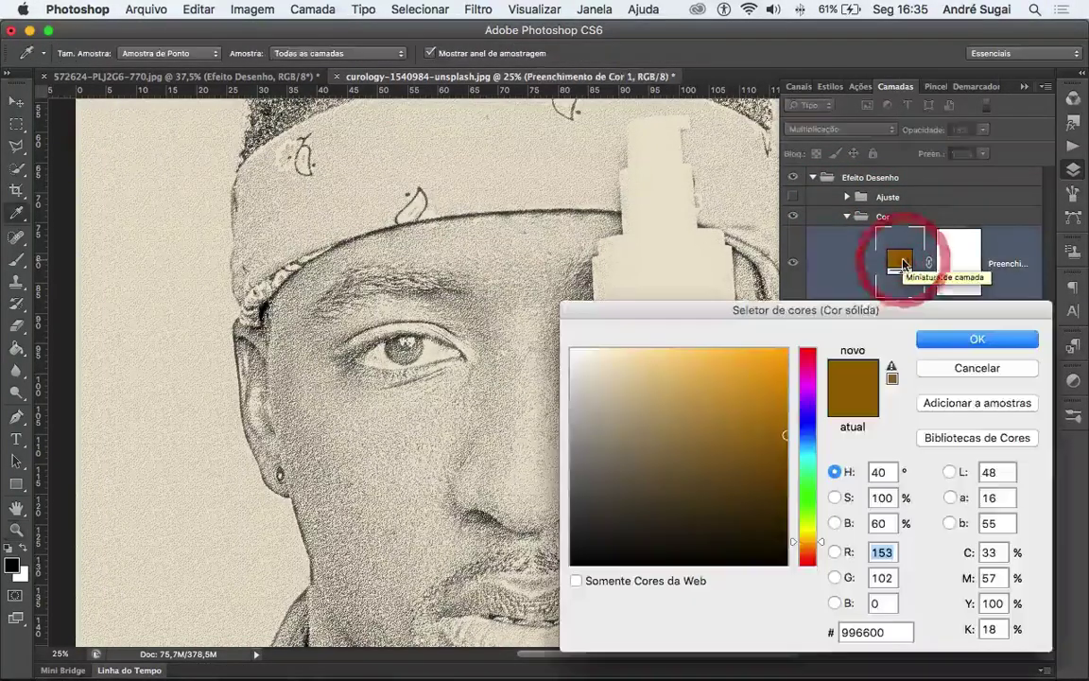
{"action": "left_click", "coordinate": [808, 471]}
{"action": "left_click", "coordinate": [810, 390]}
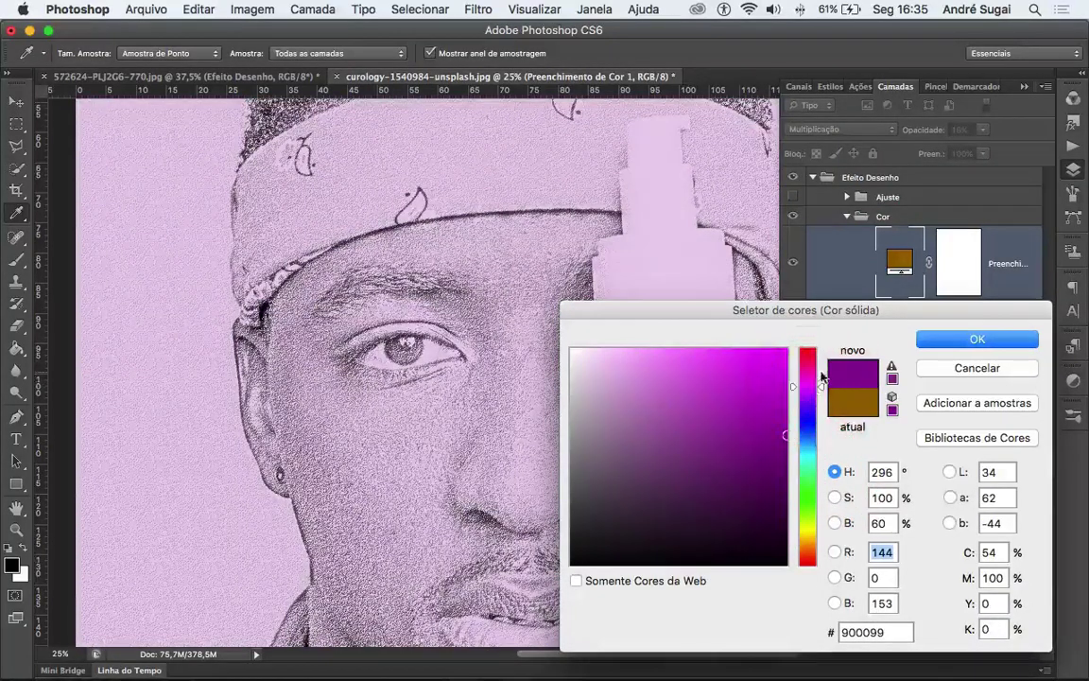
{"action": "left_click", "coordinate": [809, 365]}
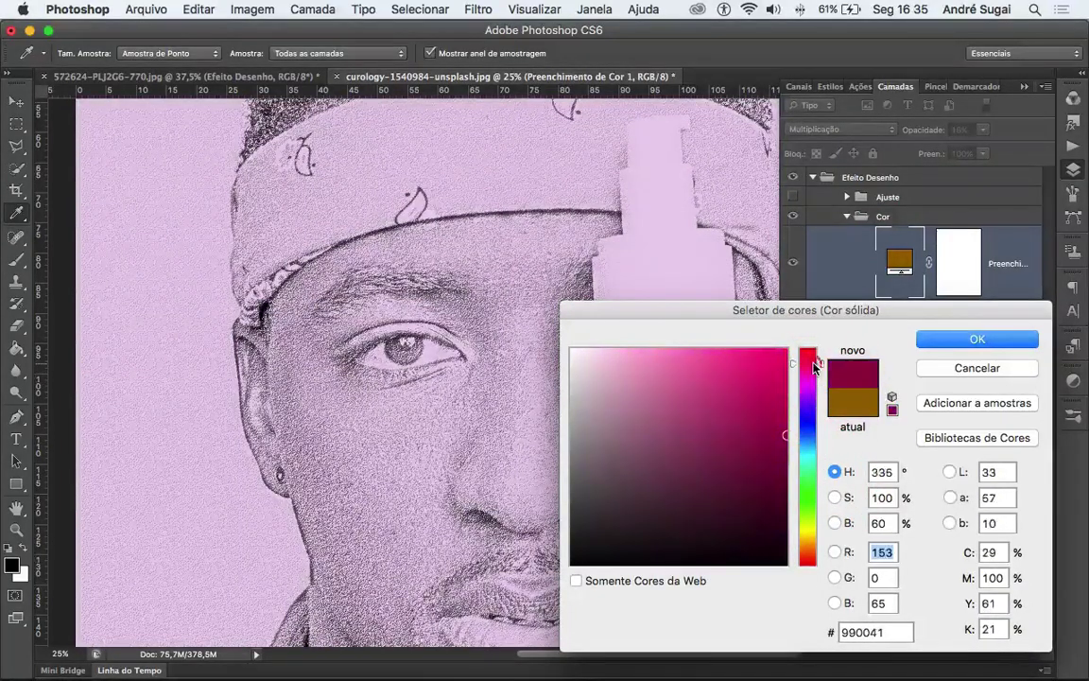
{"action": "left_click", "coordinate": [810, 481]}
{"action": "left_click", "coordinate": [931, 367]}
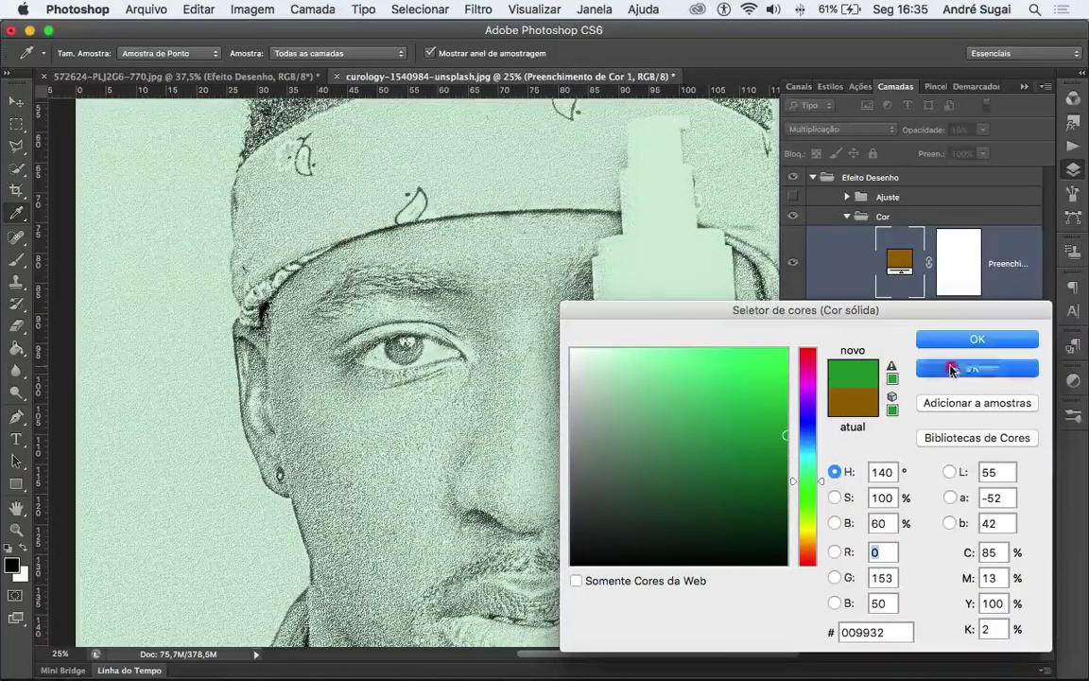
{"action": "left_click", "coordinate": [849, 217]}
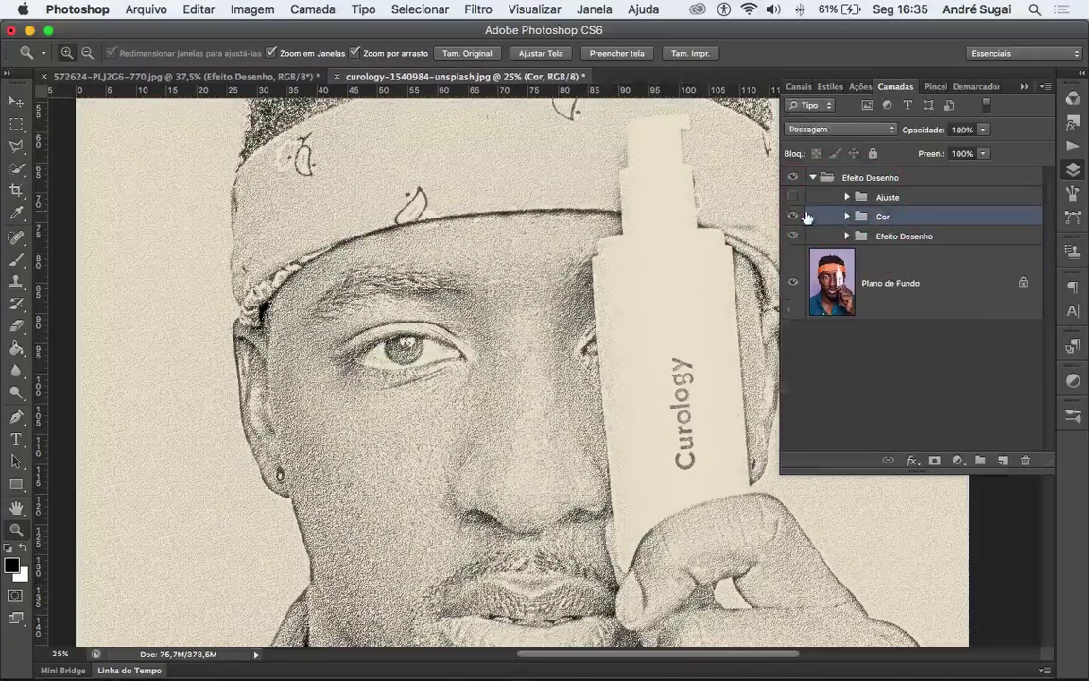
Step: Hide the Cor group, make the Ajuste group visible and expand it
{"action": "left_click", "coordinate": [793, 215]}
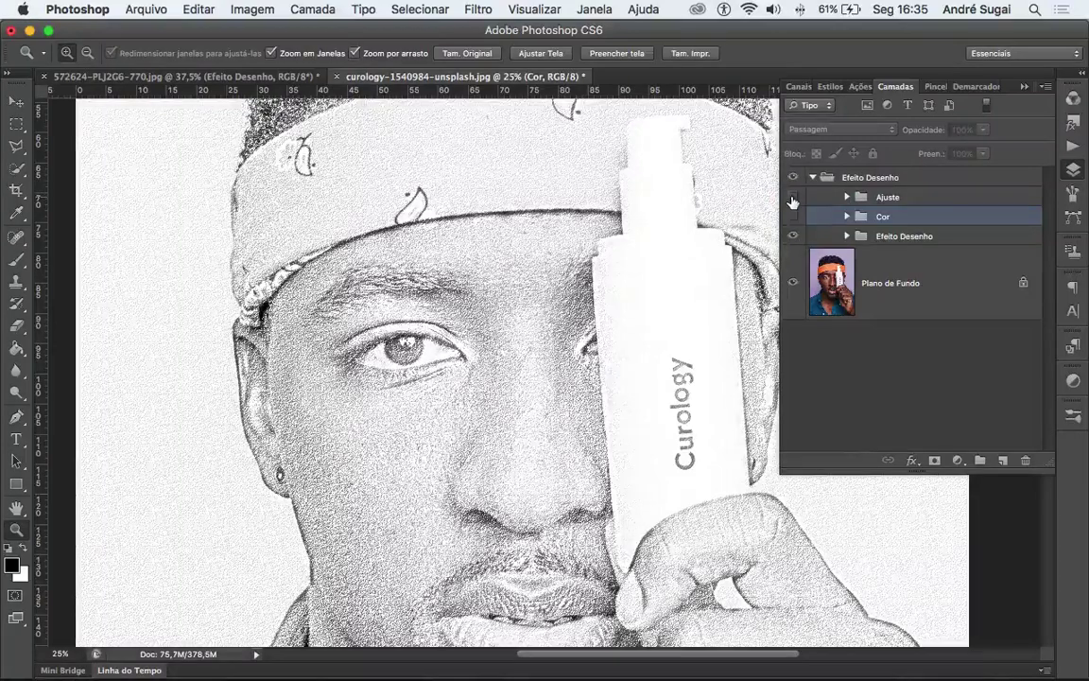
{"action": "left_click", "coordinate": [793, 197]}
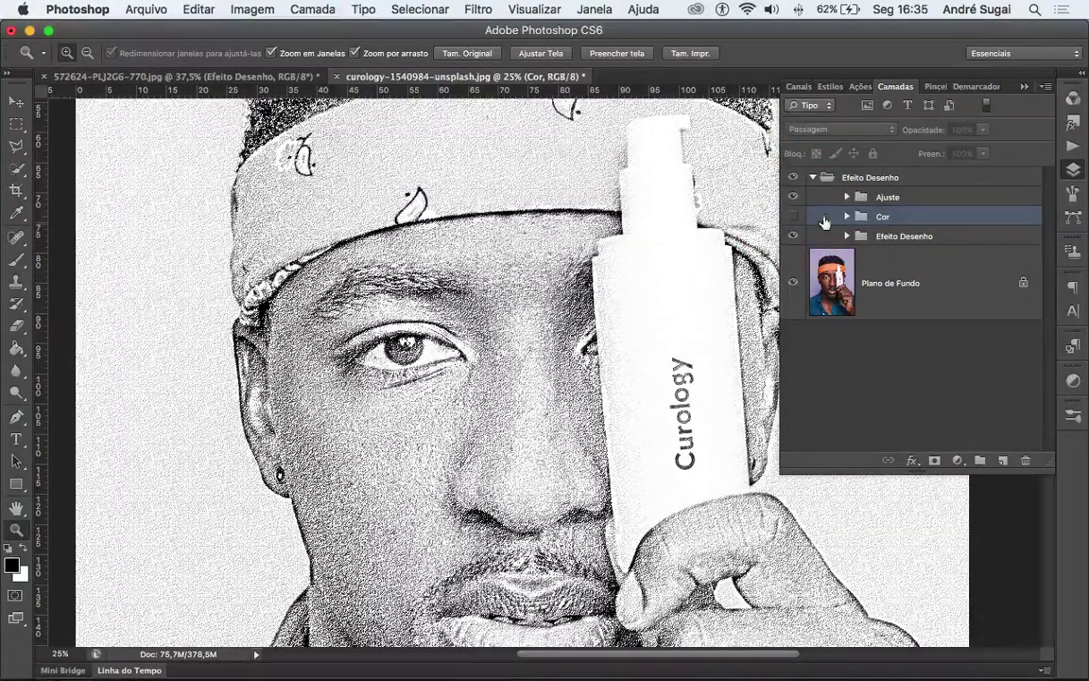
{"action": "left_click", "coordinate": [849, 197]}
{"action": "left_click", "coordinate": [394, 348]}
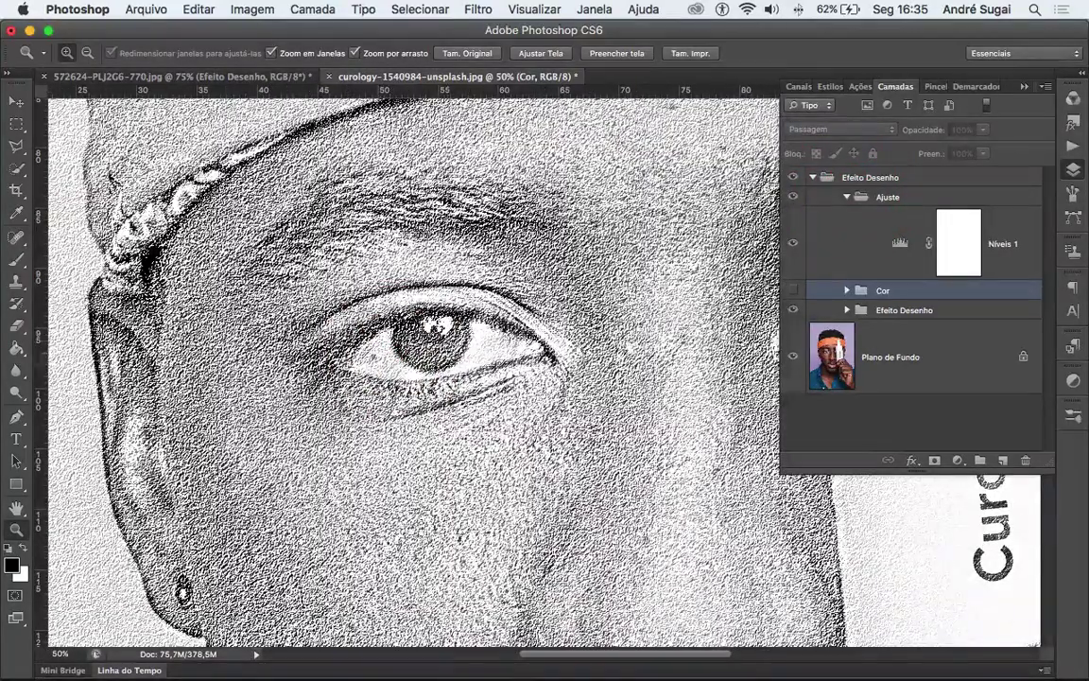
Step: Compare the contrast of the drawing around the eye with the Ajuste group hidden and visible
{"action": "left_click", "coordinate": [795, 197]}
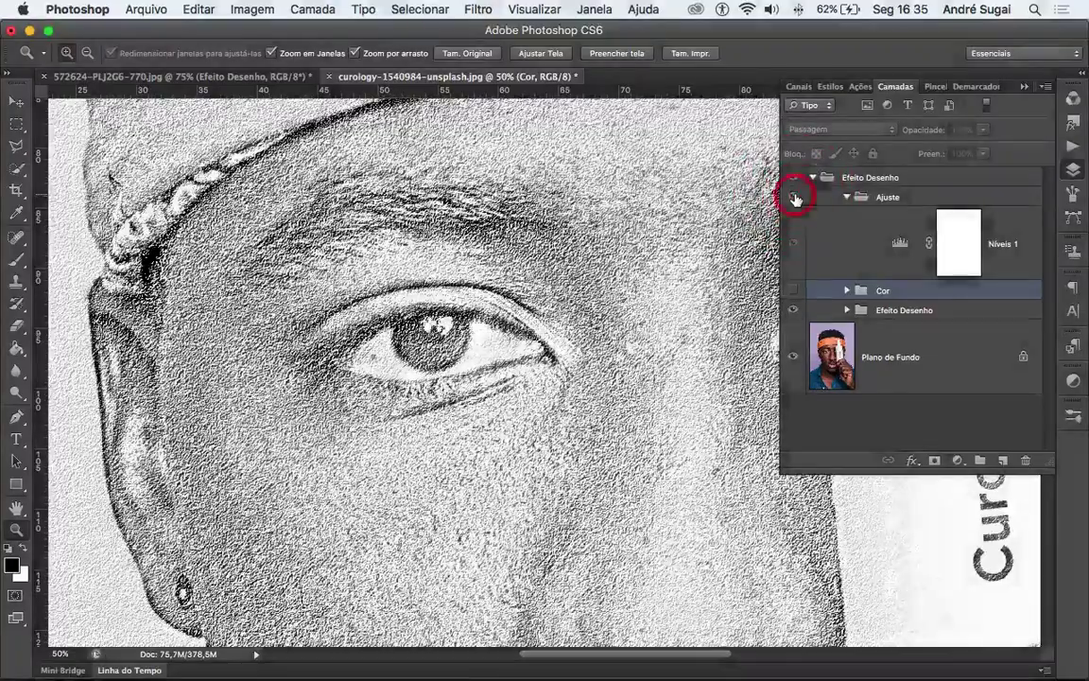
{"action": "left_click", "coordinate": [795, 197]}
{"action": "left_click", "coordinate": [795, 197]}
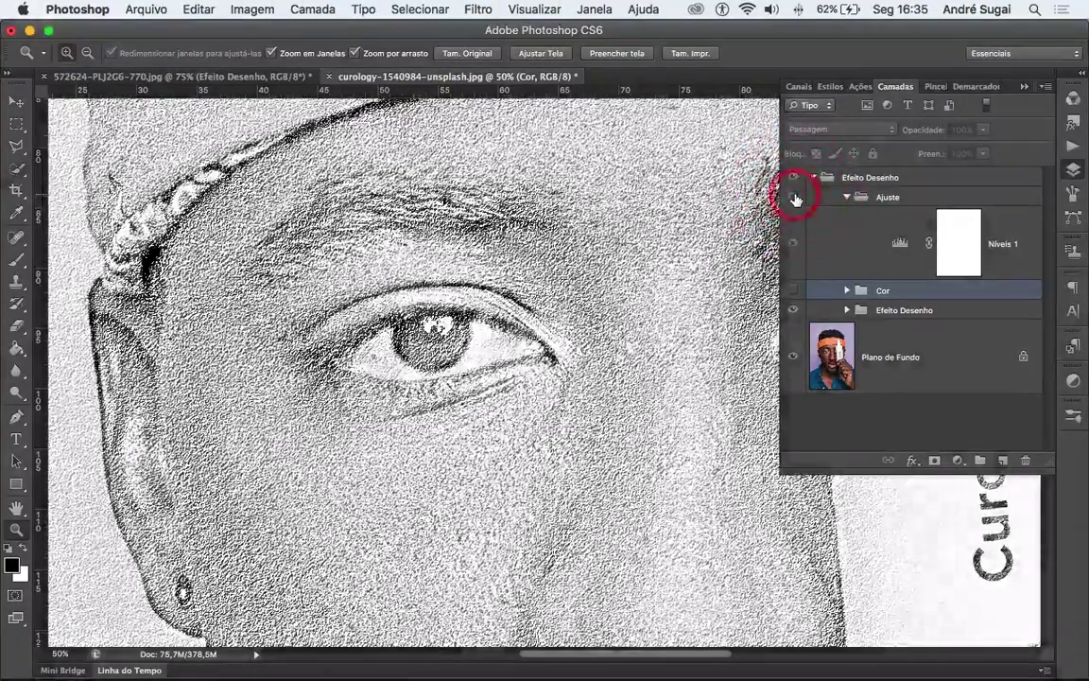
{"action": "left_click", "coordinate": [795, 197]}
{"action": "left_click", "coordinate": [397, 332]}
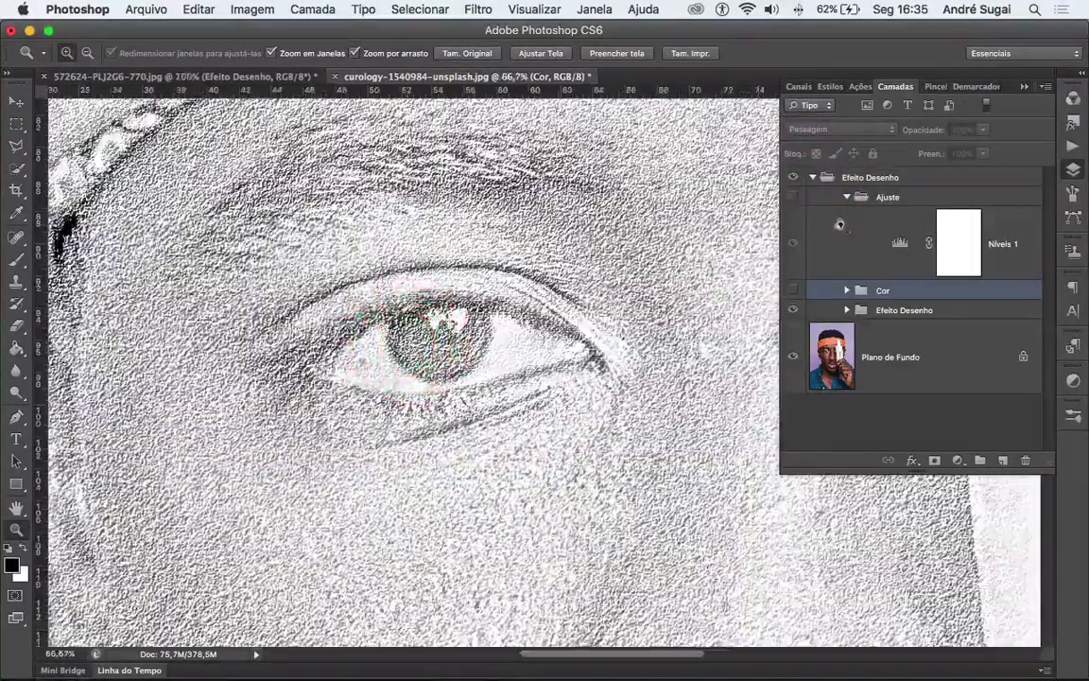
{"action": "left_click", "coordinate": [793, 196]}
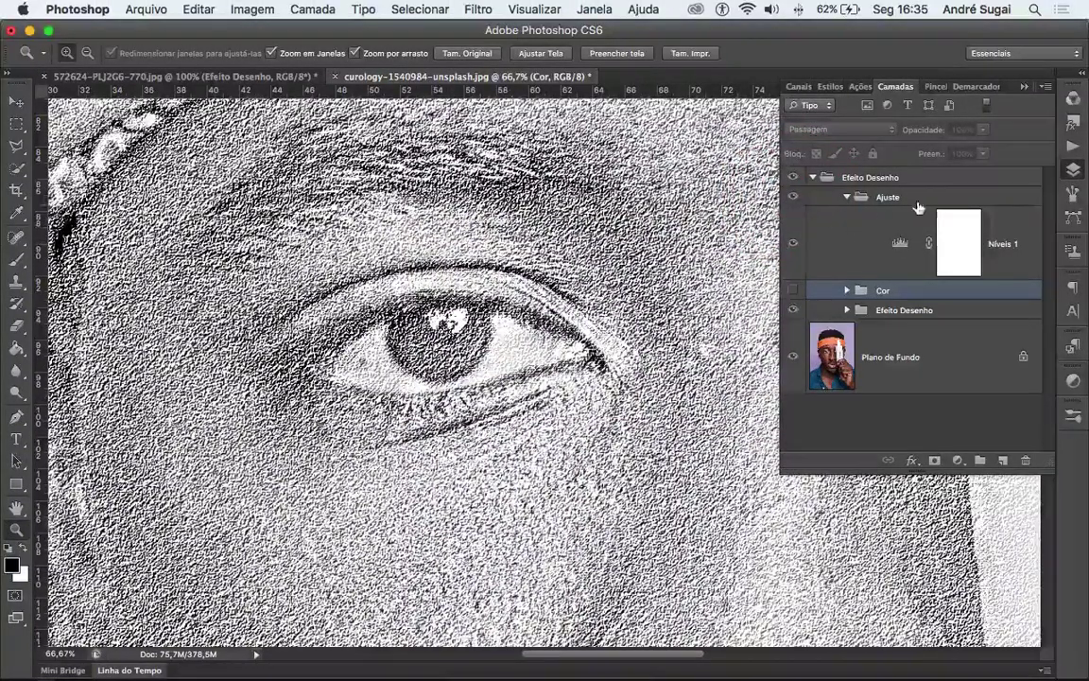
Step: Set the shadow input level of the Níveis 1 adjustment to 97, and collapse and hide the Ajuste group
{"action": "double_click", "coordinate": [899, 243]}
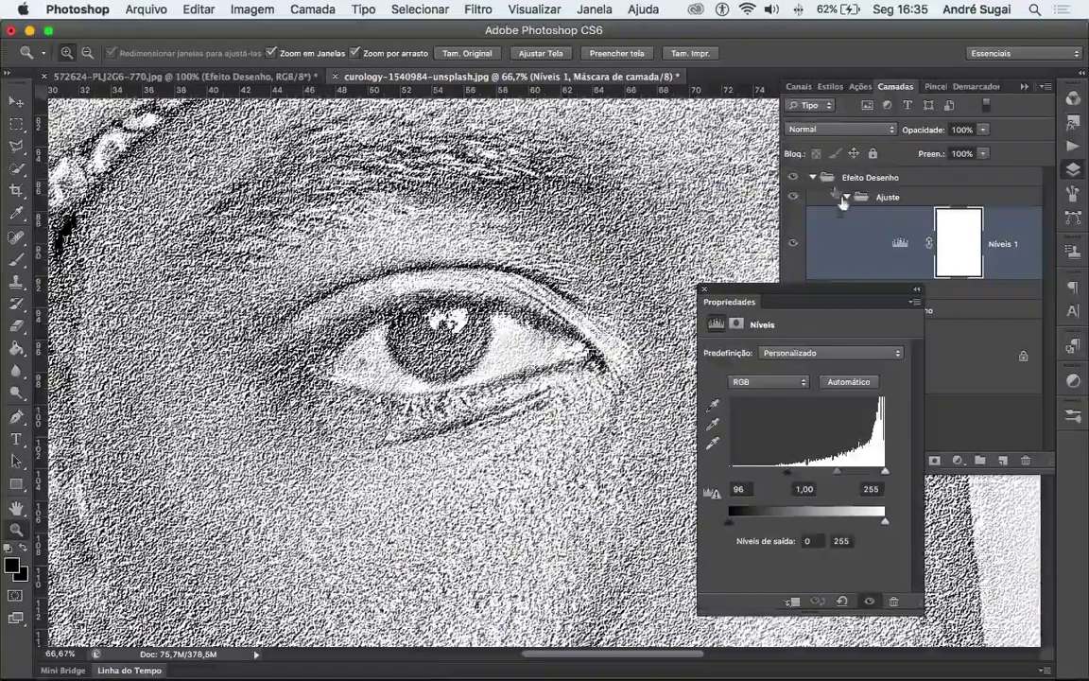
{"action": "left_click_drag", "start_coordinate": [728, 295], "coordinate": [697, 329]}
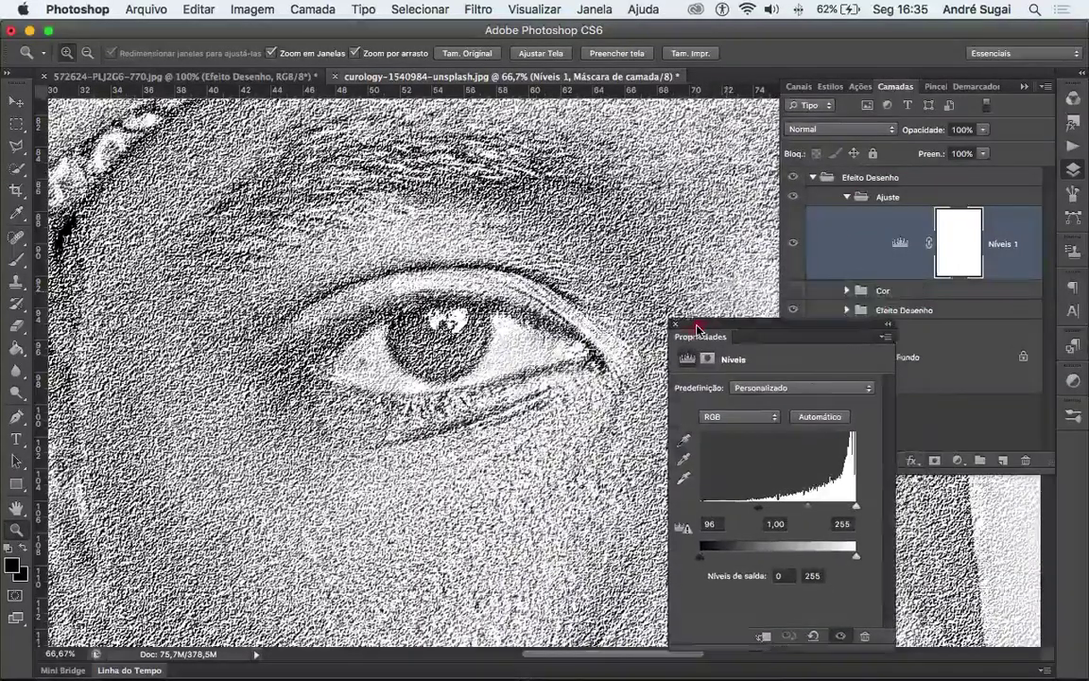
{"action": "left_click", "coordinate": [676, 325]}
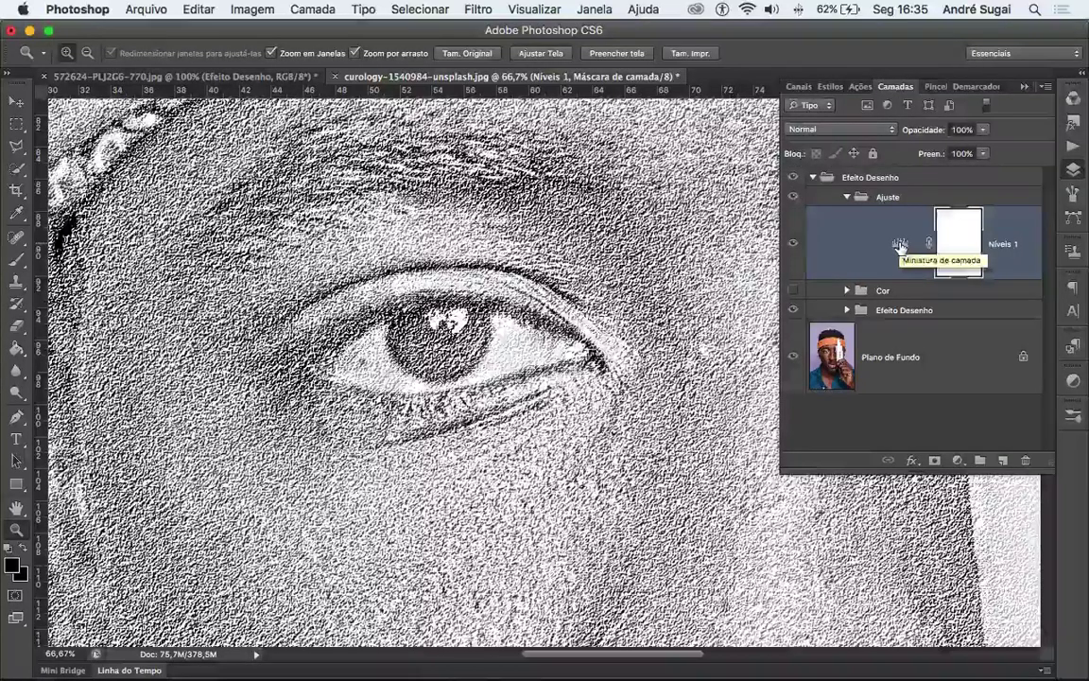
{"action": "double_click", "coordinate": [899, 246]}
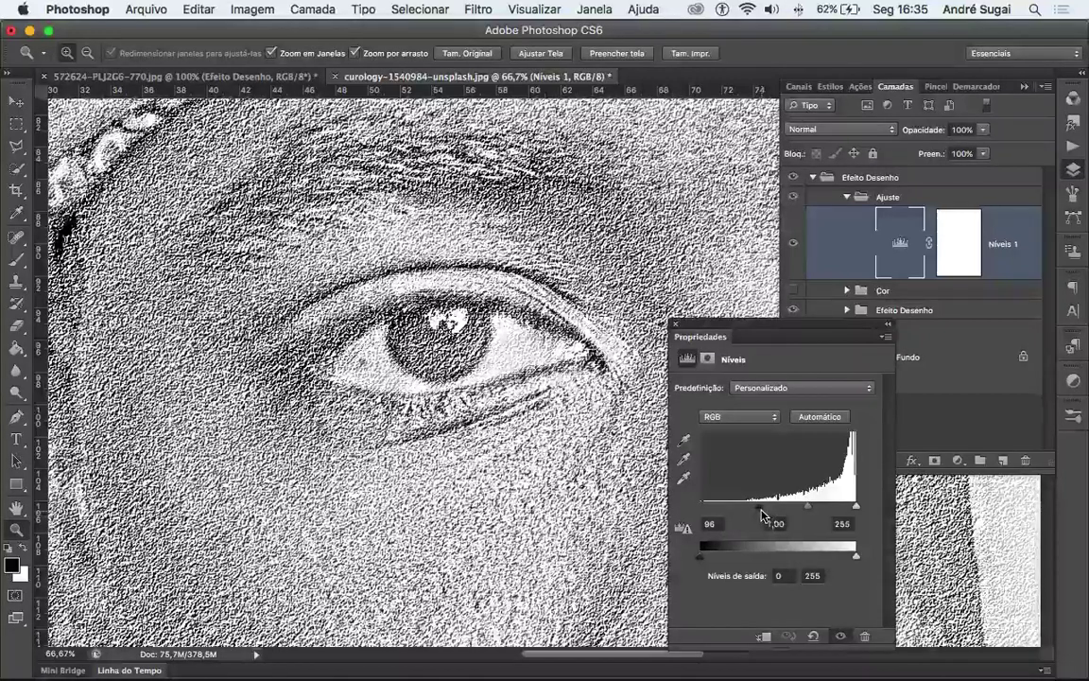
{"action": "mouse_move", "coordinate": [762, 511]}
{"action": "left_mouse_down"}
{"action": "mouse_move", "coordinate": [790, 511]}
{"action": "mouse_move", "coordinate": [733, 510]}
{"action": "mouse_move", "coordinate": [761, 514]}
{"action": "left_mouse_up"}
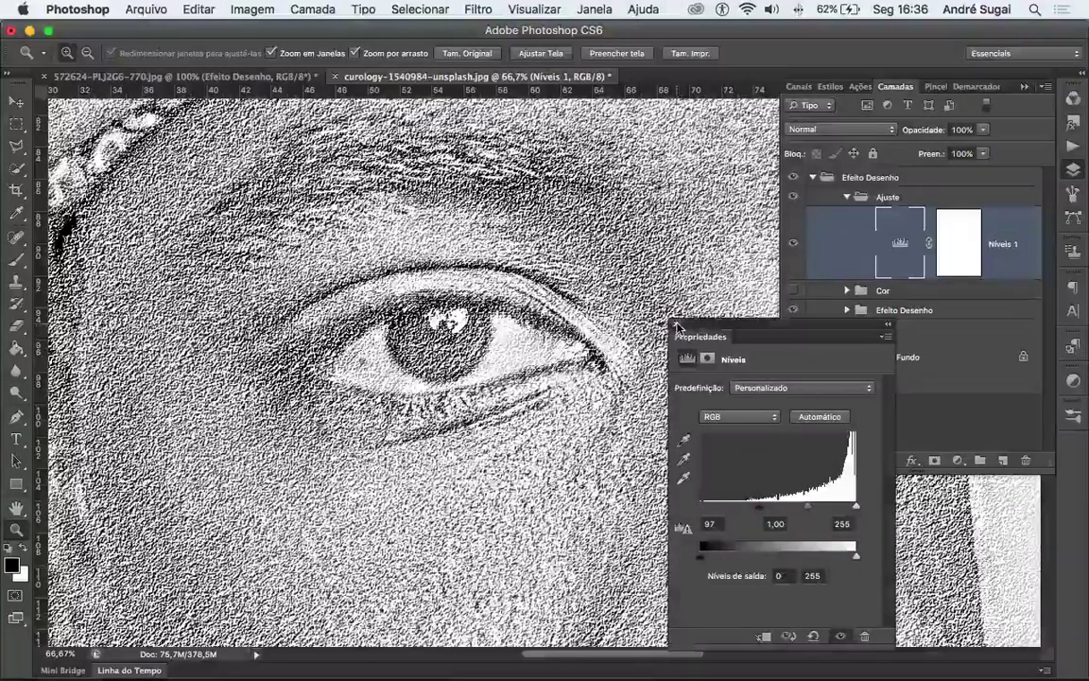
{"action": "left_click", "coordinate": [677, 325]}
{"action": "left_click", "coordinate": [848, 196]}
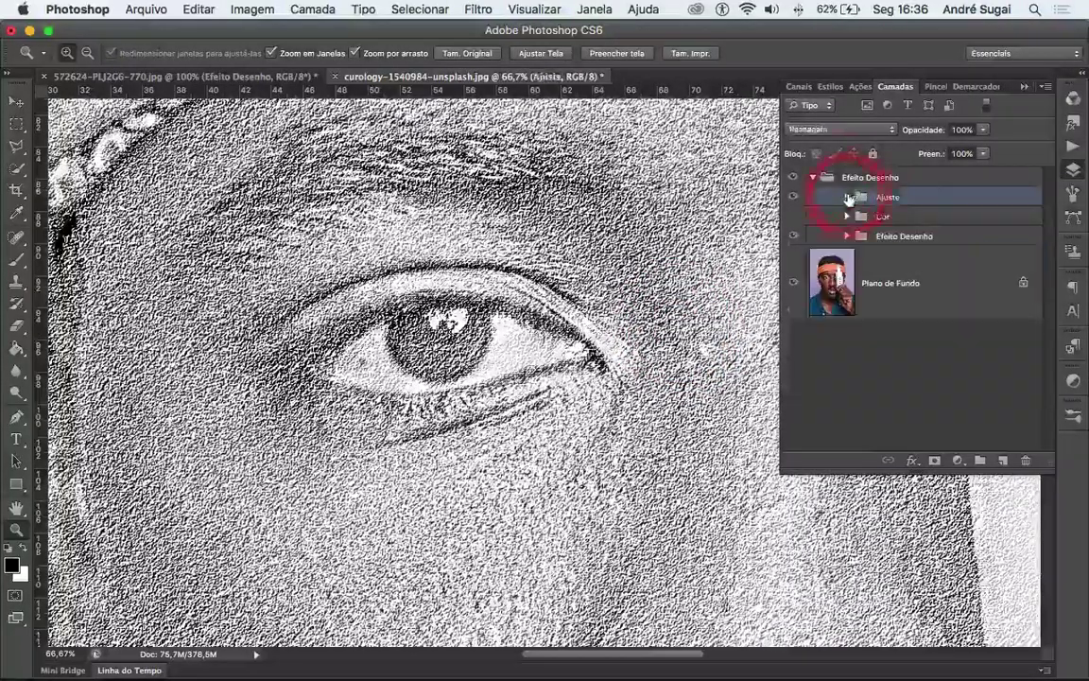
{"action": "left_click", "coordinate": [794, 196]}
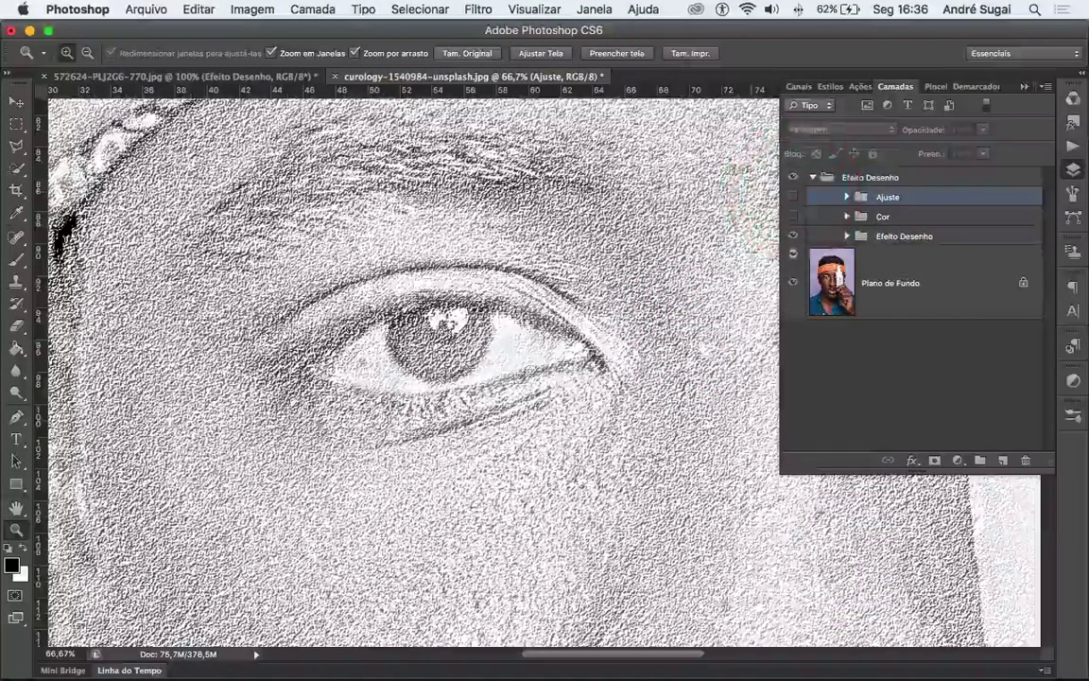
Step: Delete the outer Efeito Desenho group together with its Ajuste, Cor and Efeito Desenho subgroups
{"action": "left_click", "coordinate": [497, 281], "text": "alt"}
{"action": "left_click", "coordinate": [496, 282], "text": "alt"}
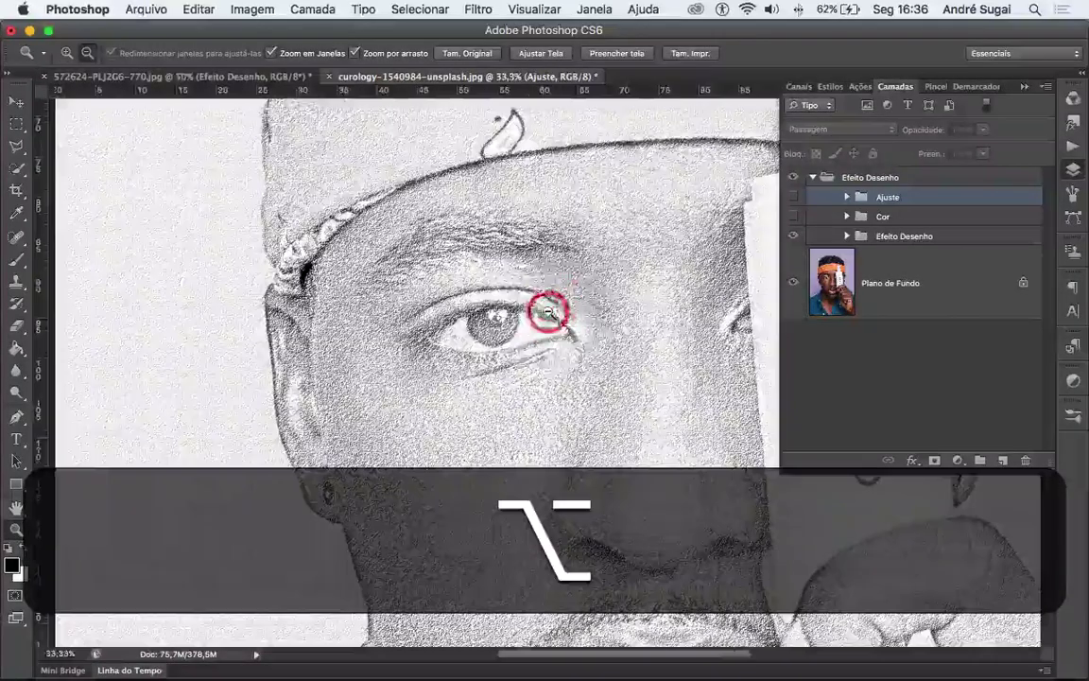
{"action": "left_click", "coordinate": [856, 182]}
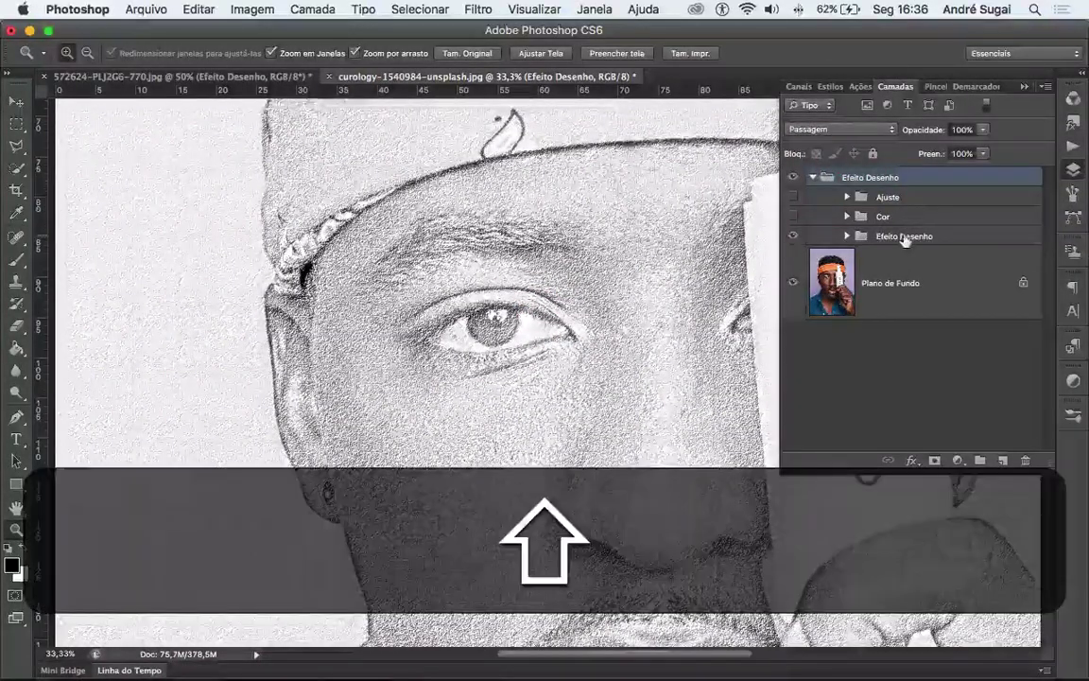
{"action": "left_click", "coordinate": [904, 236], "text": "shift"}
{"action": "key", "text": "shift+BackSpace"}
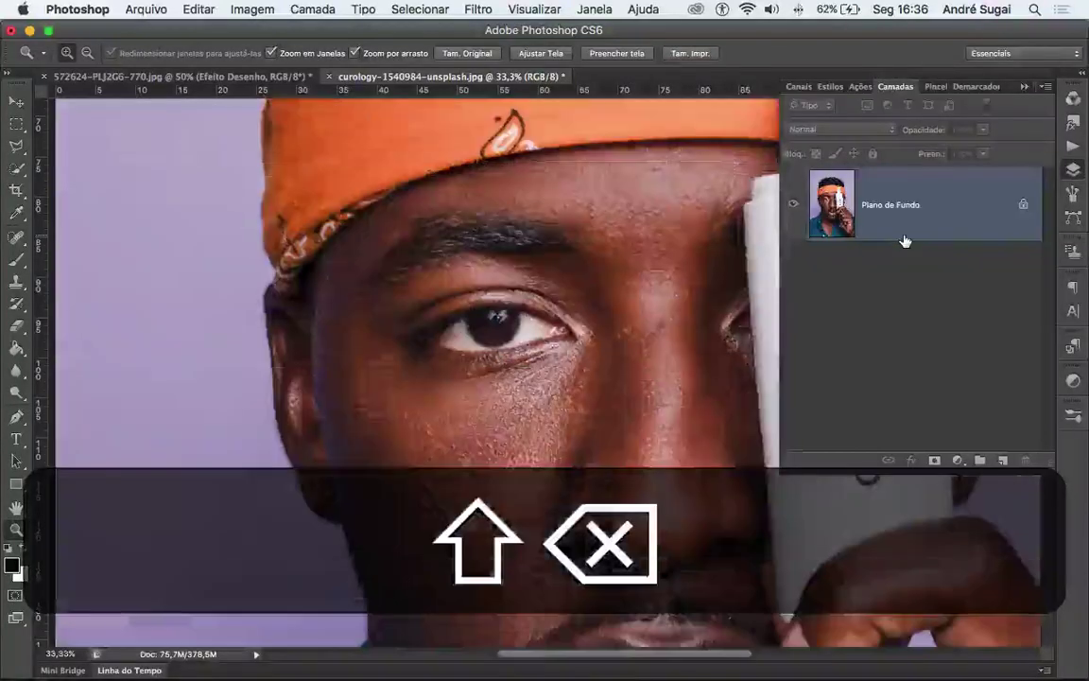
Step: Display the Ações list and enlarge it to show more of the installed action sets
{"action": "left_click", "coordinate": [672, 332], "text": "alt"}
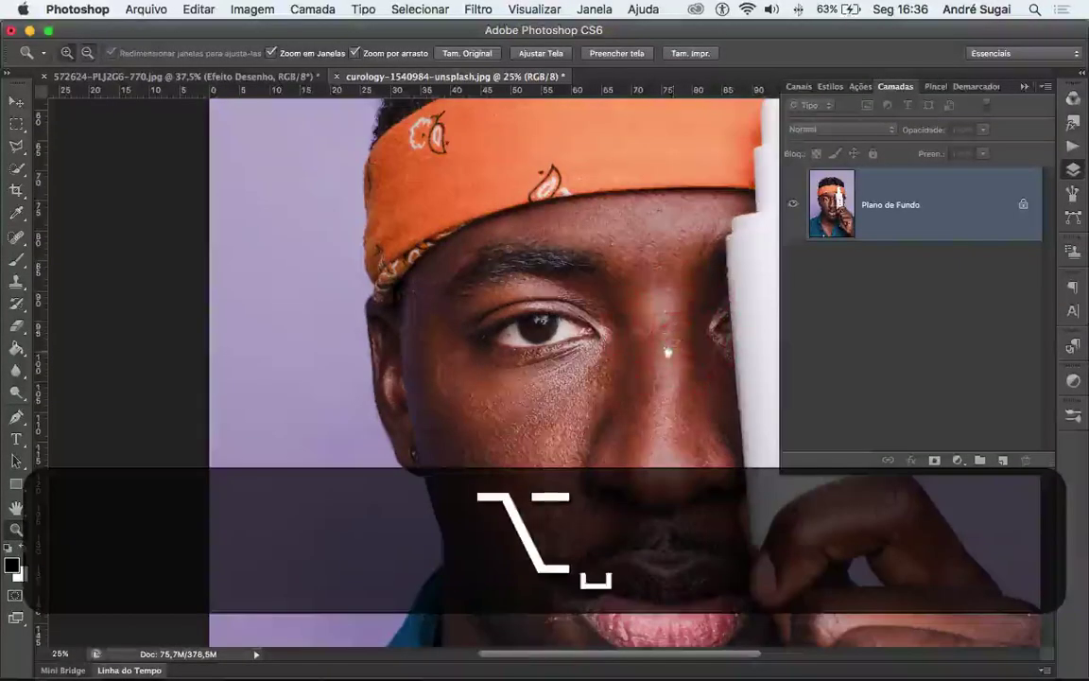
{"action": "left_click_drag", "start_coordinate": [666, 351], "coordinate": [530, 301]}
{"action": "left_click", "coordinate": [537, 321], "text": "alt"}
{"action": "left_click", "coordinate": [530, 301], "text": "alt"}
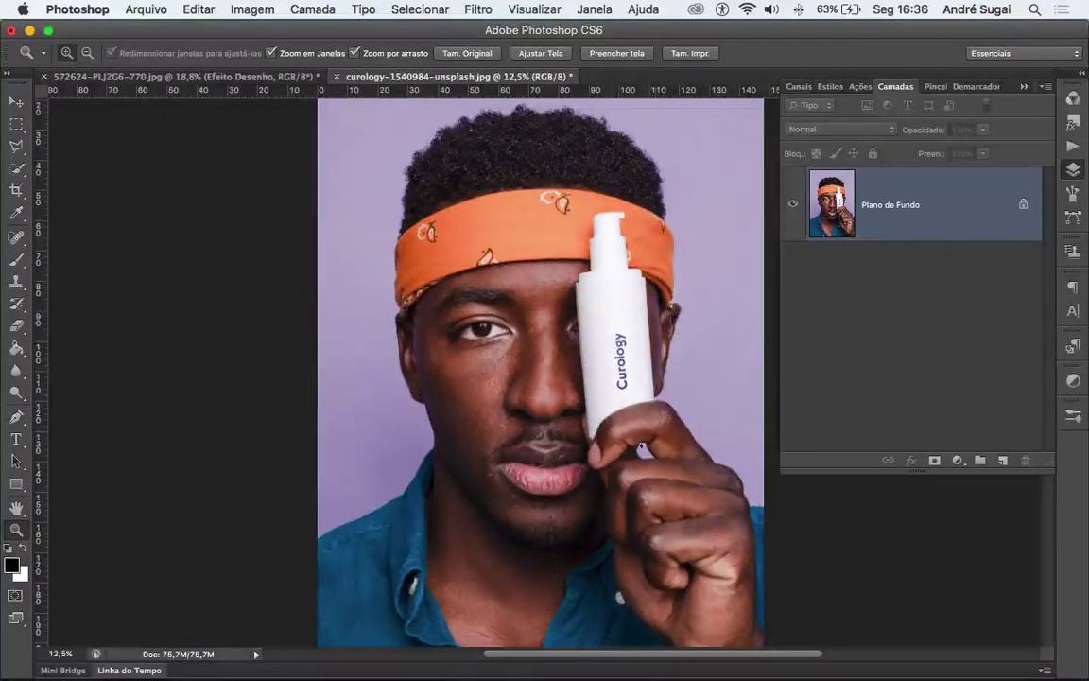
{"action": "scroll", "coordinate": [570, 349], "scroll_direction": "left", "scroll_amount": 5}
{"action": "key", "text": "space"}
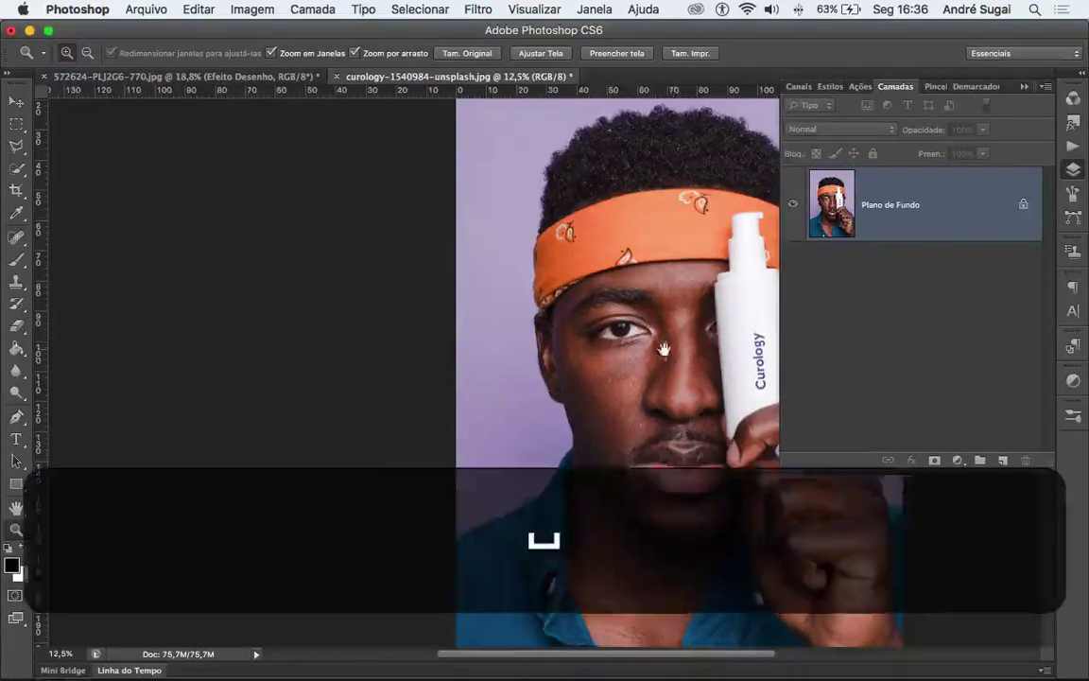
{"action": "left_click_drag", "start_coordinate": [664, 349], "coordinate": [503, 337]}
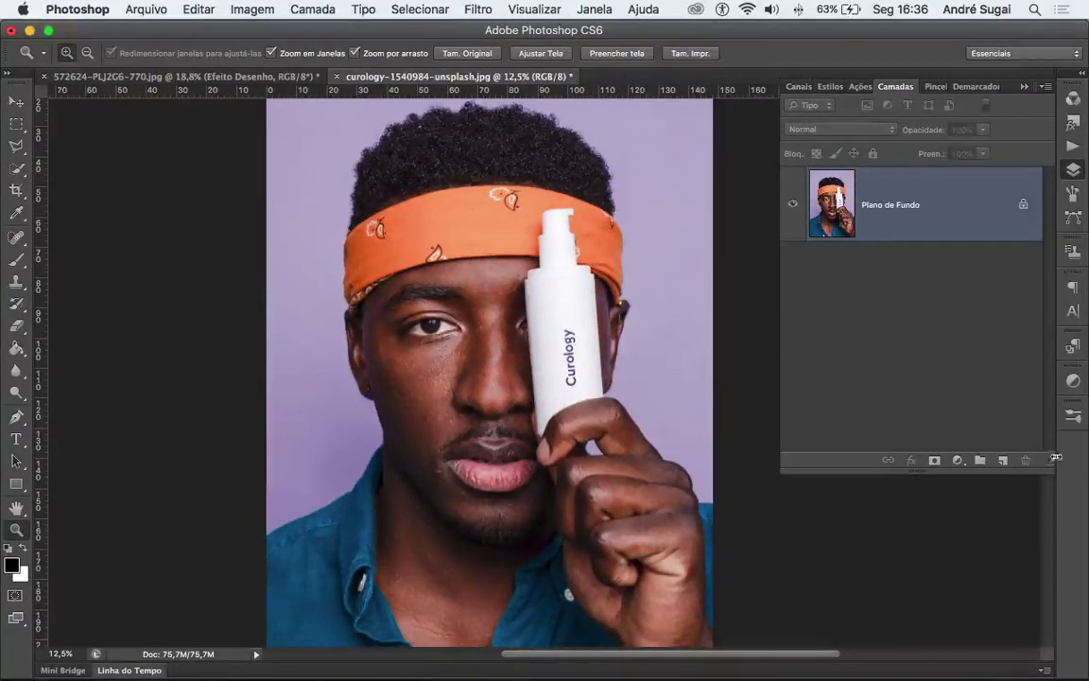
{"action": "left_click_drag", "start_coordinate": [1052, 461], "coordinate": [1049, 293]}
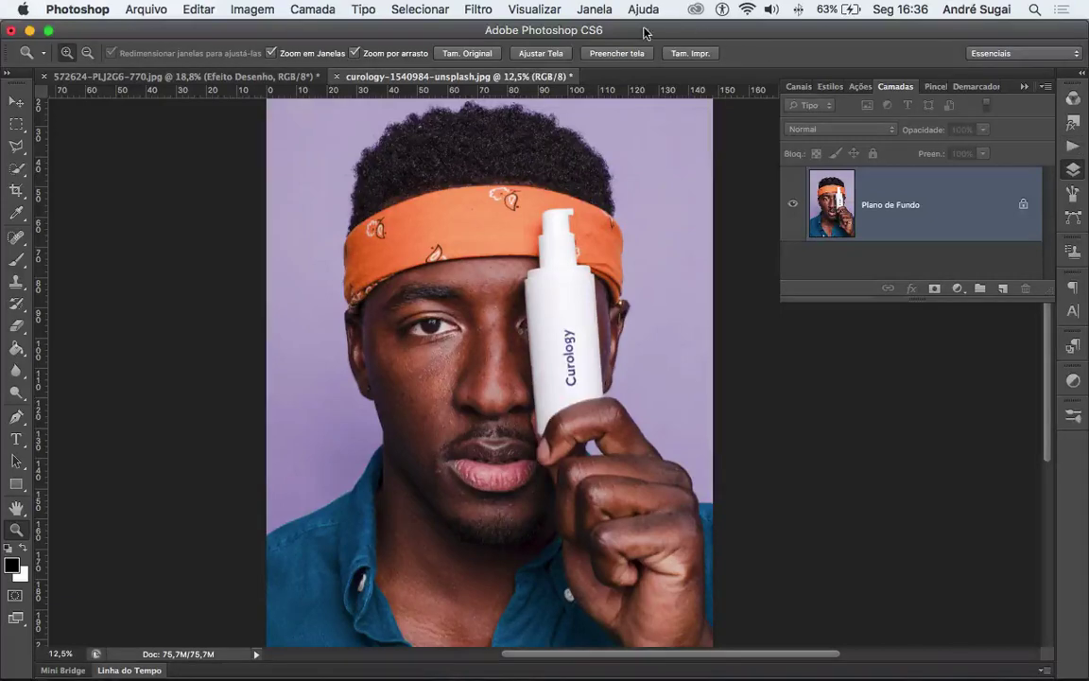
{"action": "left_click", "coordinate": [595, 10]}
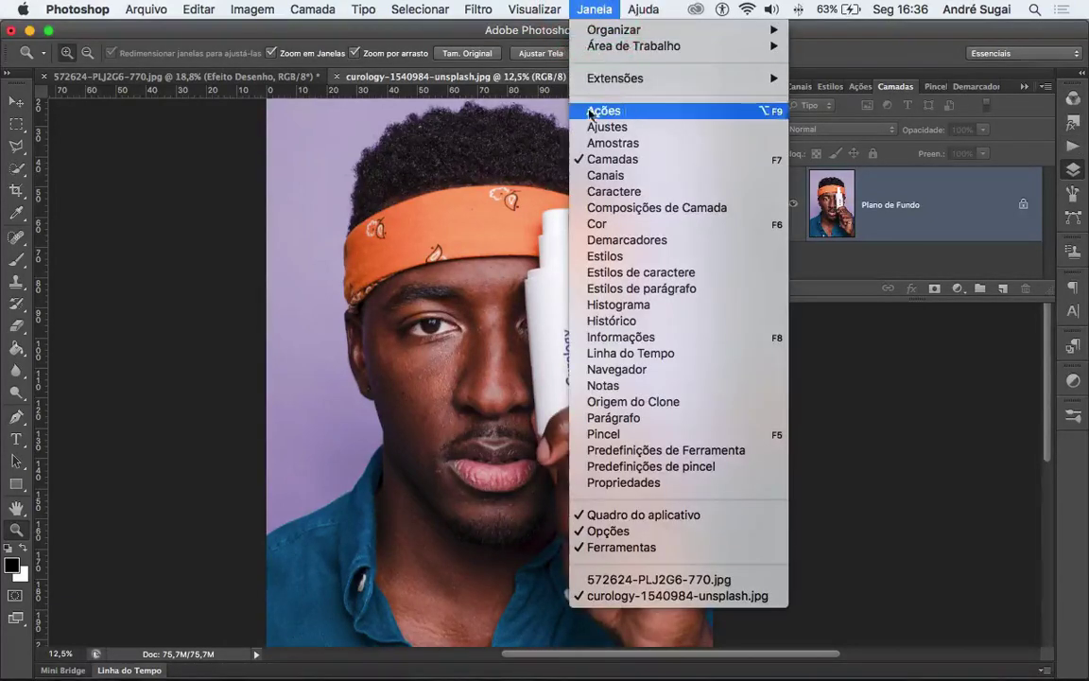
{"action": "left_click", "coordinate": [635, 114]}
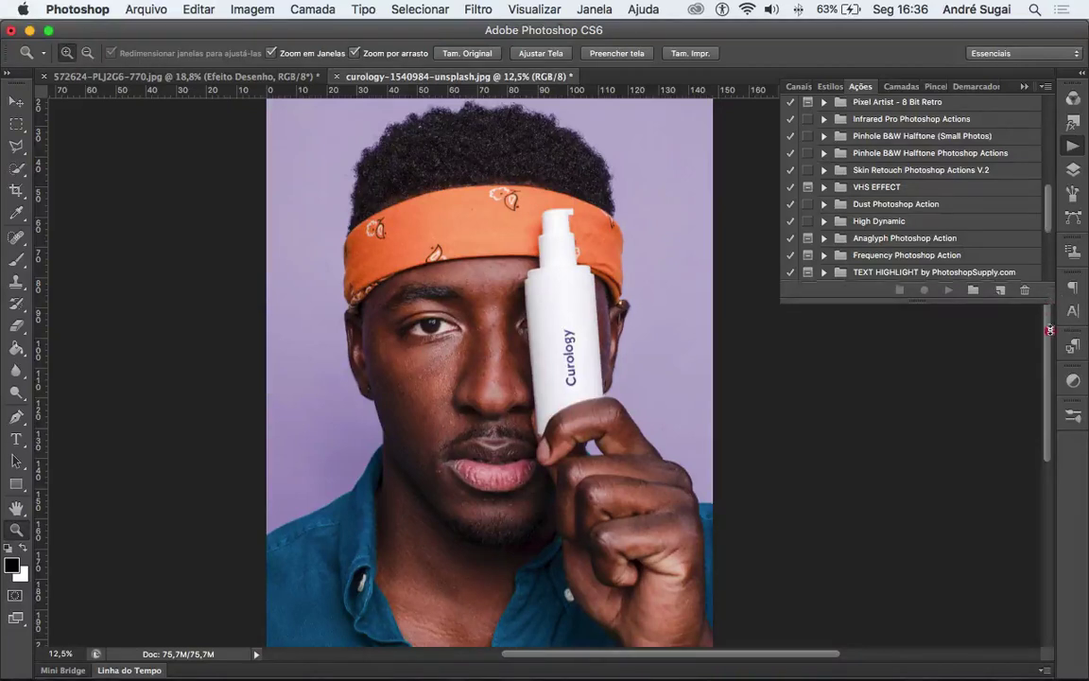
{"action": "left_click_drag", "start_coordinate": [1053, 299], "coordinate": [1048, 514]}
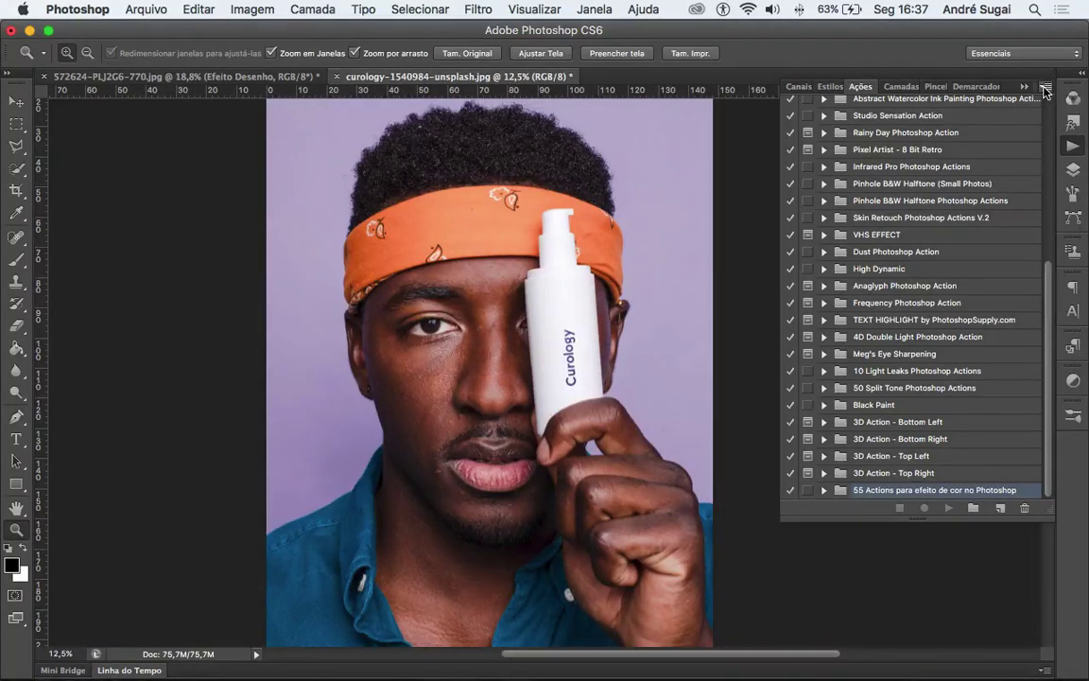
Step: Load the Efeito Desenho .atn action file from the folder for the Portuguese version of Photoshop
{"action": "left_click", "coordinate": [1046, 88]}
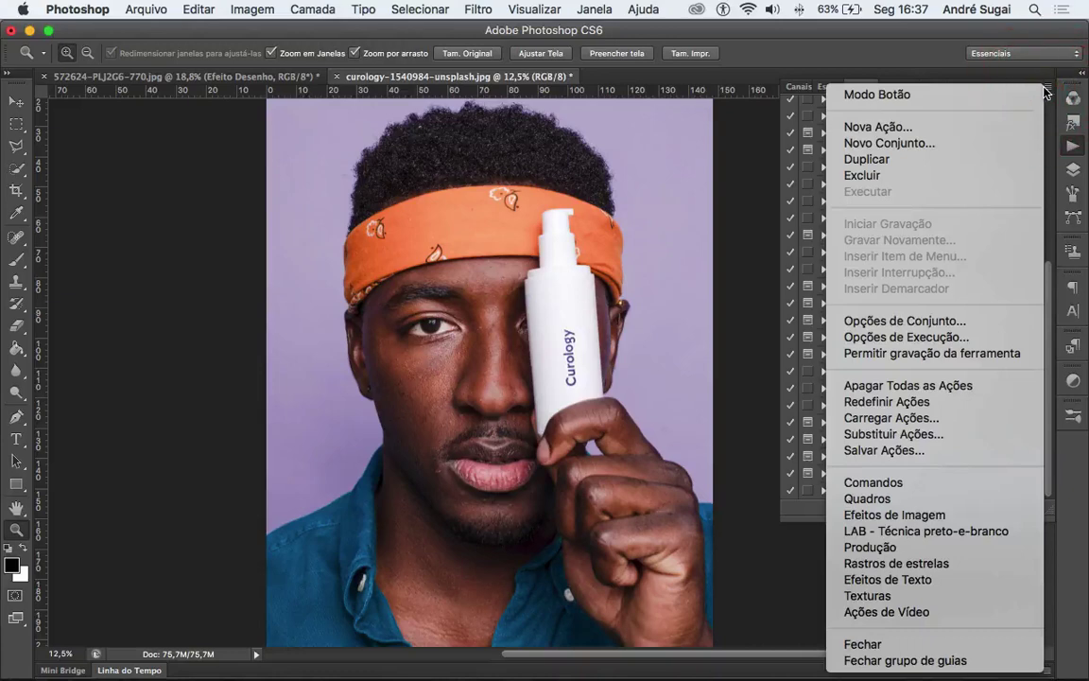
{"action": "left_click", "coordinate": [871, 421]}
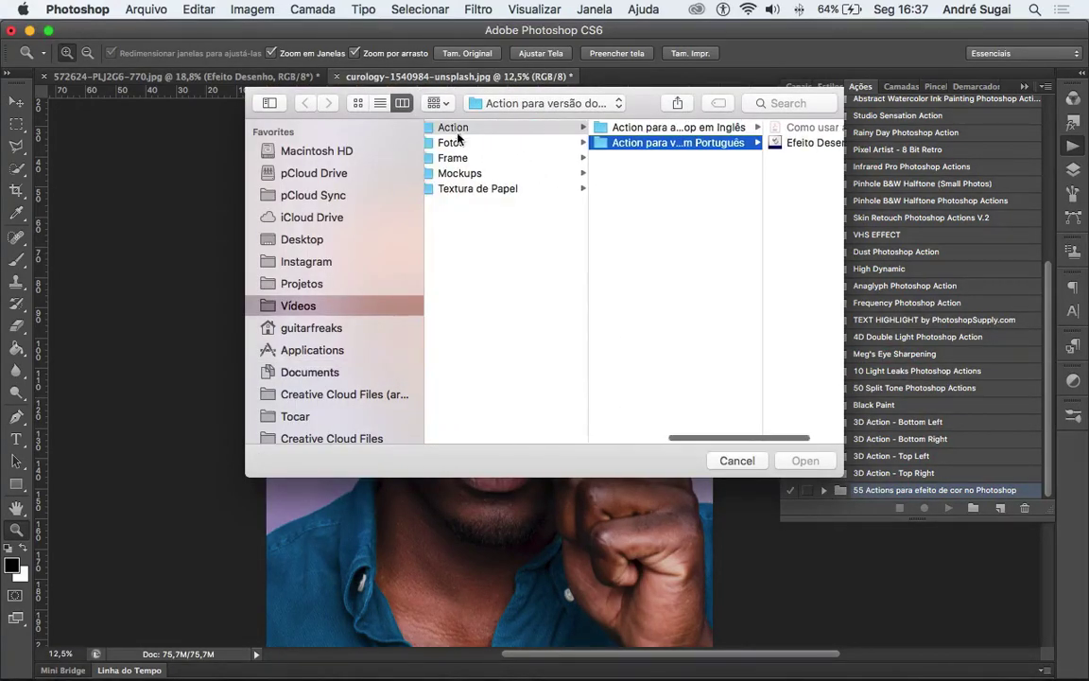
{"action": "left_click", "coordinate": [482, 130]}
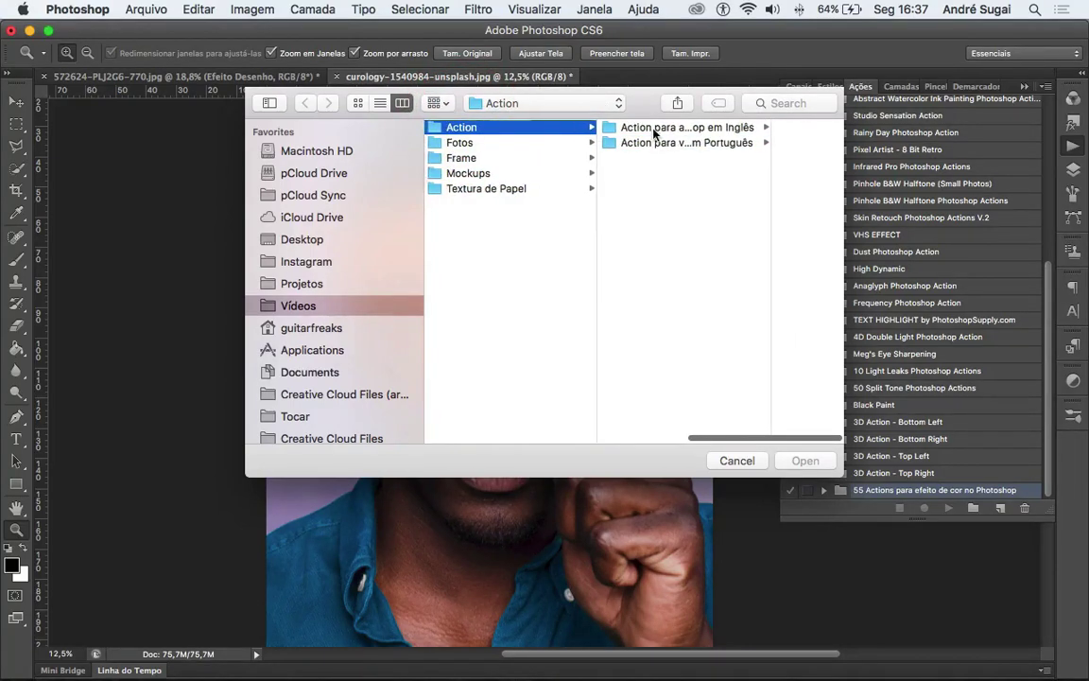
{"action": "left_click", "coordinate": [682, 143]}
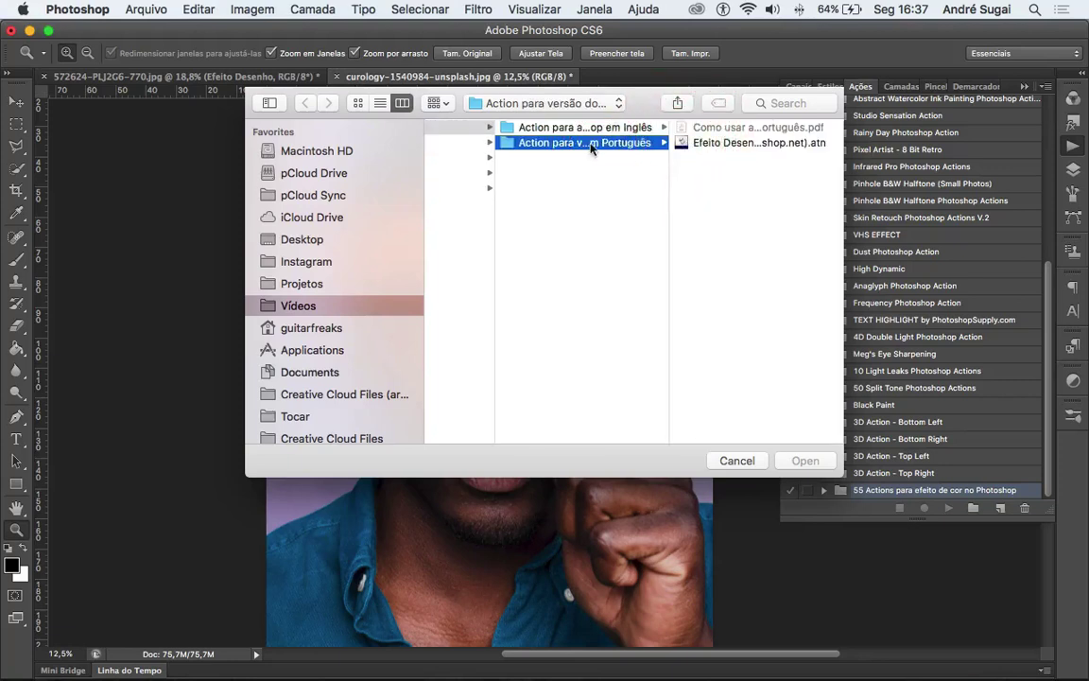
{"action": "left_click_drag", "start_coordinate": [670, 181], "coordinate": [778, 182]}
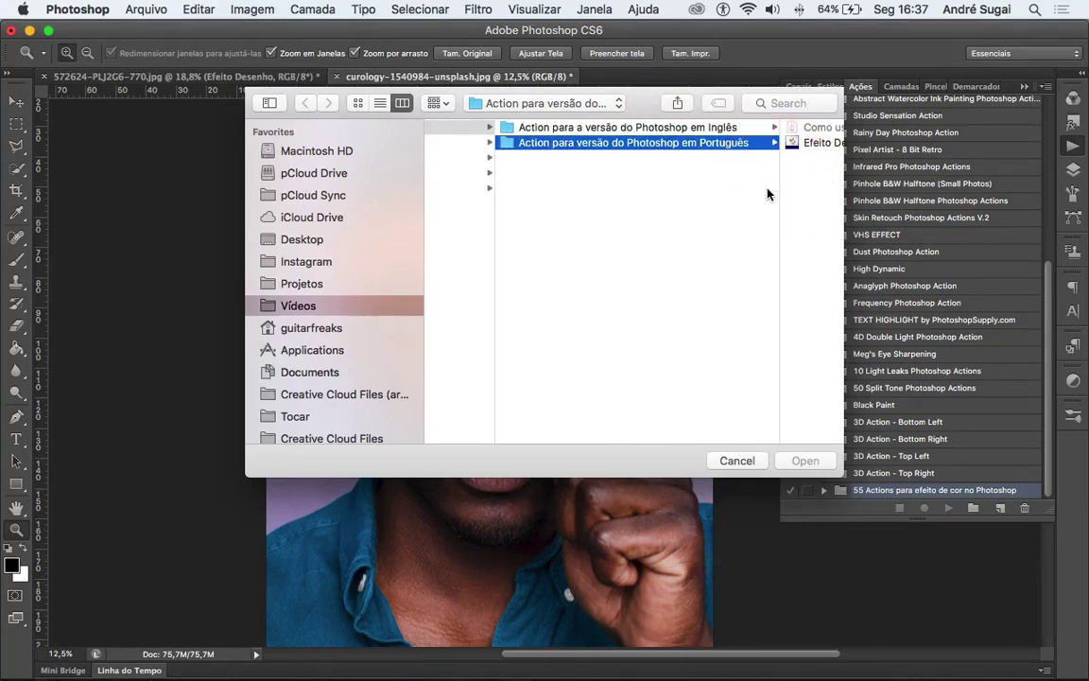
{"action": "left_click_drag", "start_coordinate": [778, 184], "coordinate": [583, 200]}
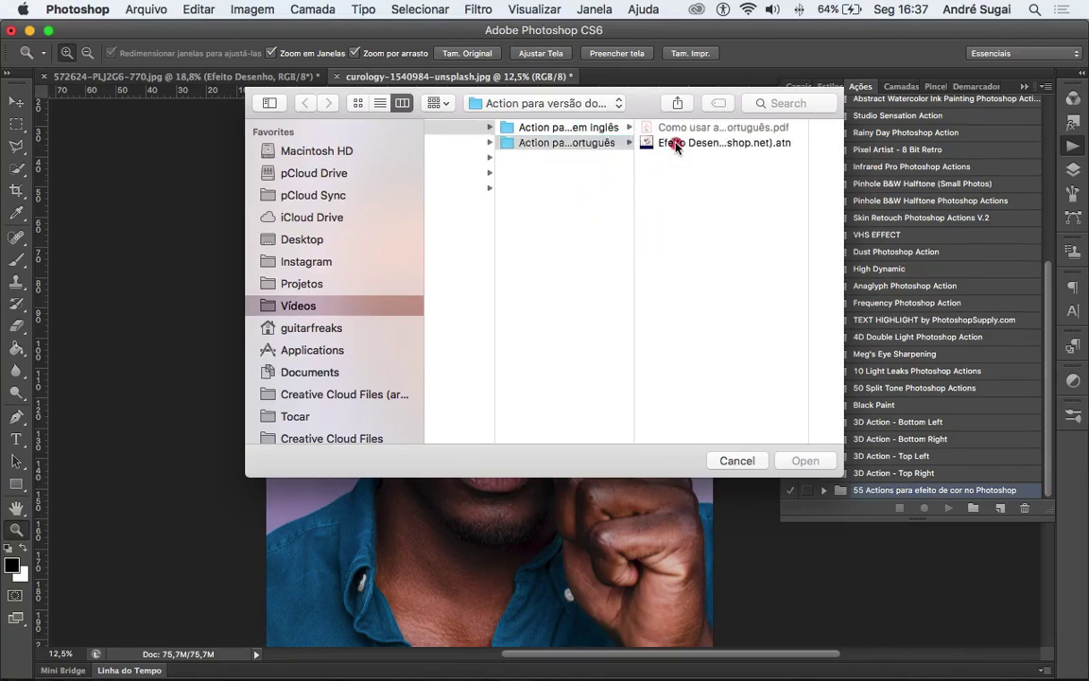
{"action": "left_click", "coordinate": [677, 144]}
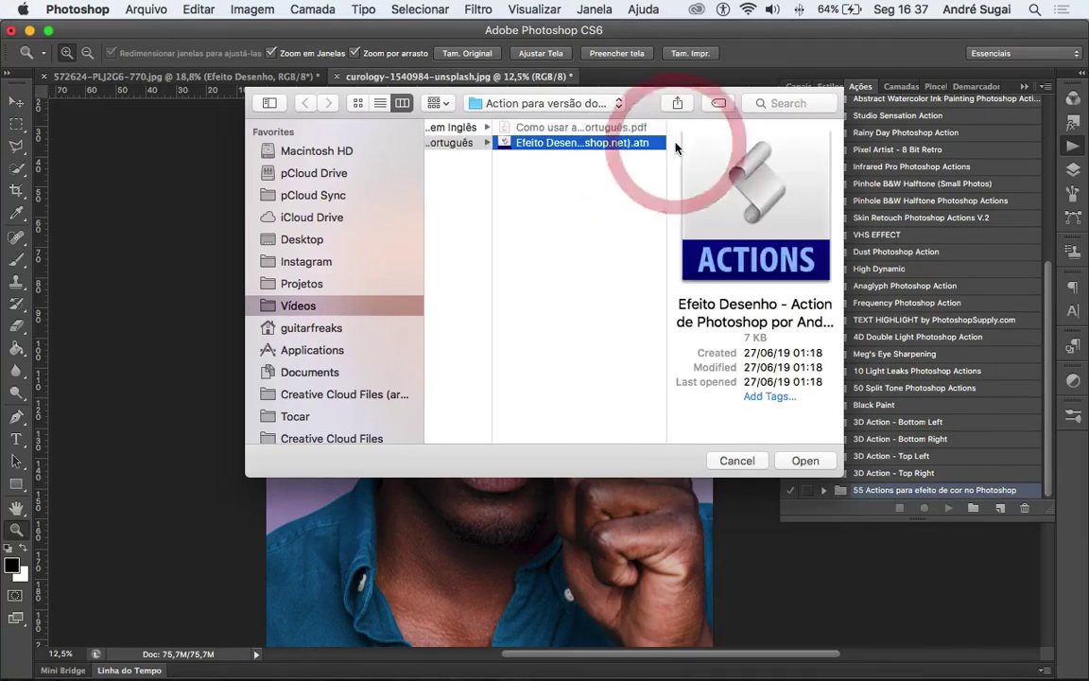
{"action": "left_click", "coordinate": [805, 461]}
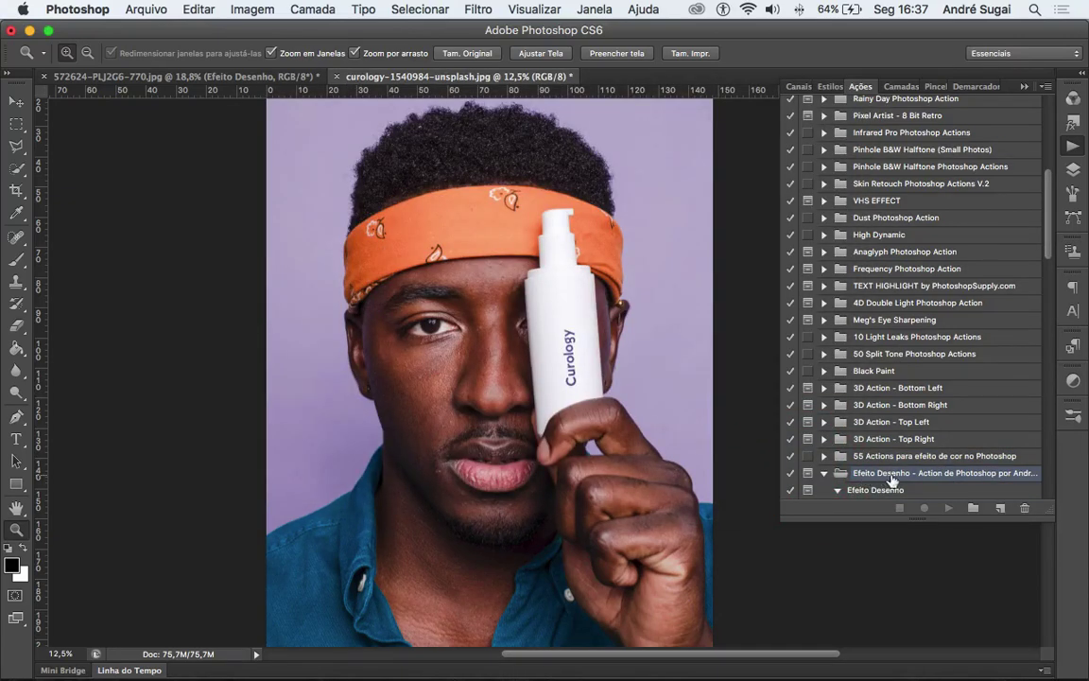
Step: Run the Efeito Desenho action from its newly loaded set on the curology portrait photo
{"action": "scroll", "coordinate": [917, 475], "scroll_direction": "down", "scroll_amount": 5}
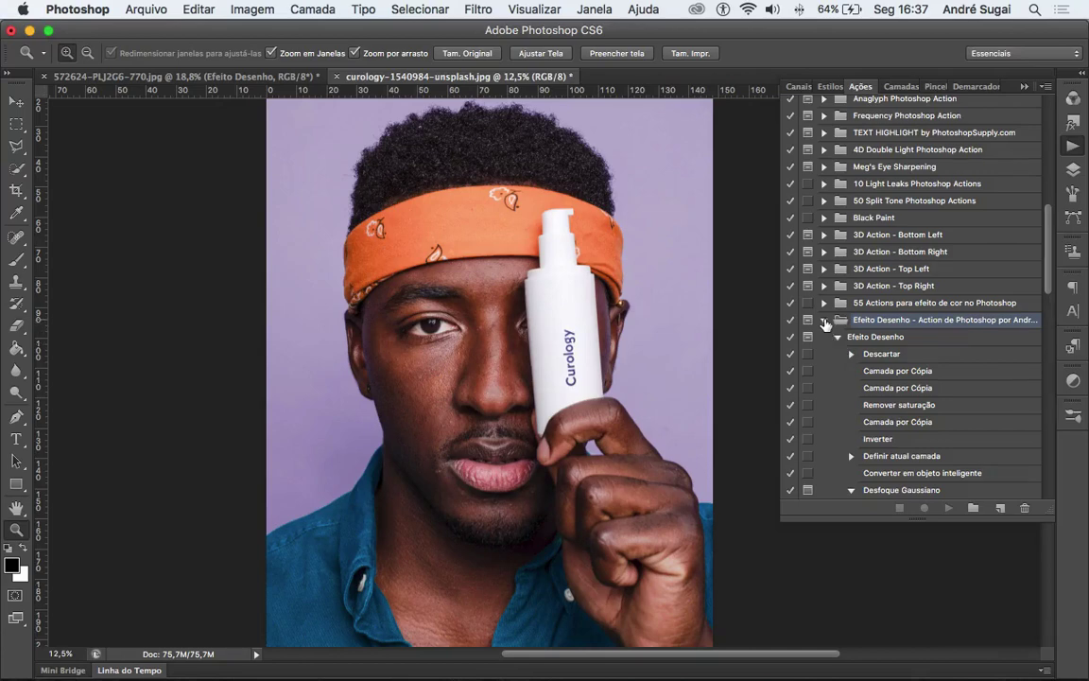
{"action": "left_click", "coordinate": [824, 324]}
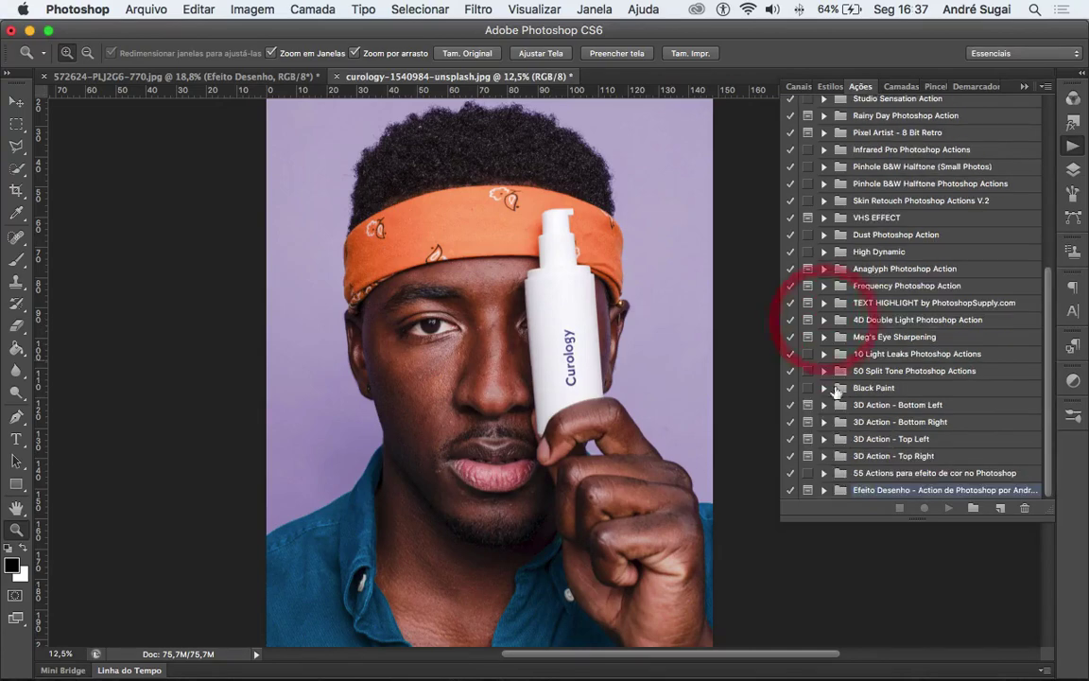
{"action": "left_click", "coordinate": [824, 490]}
{"action": "scroll", "coordinate": [879, 454], "scroll_direction": "down", "scroll_amount": 5}
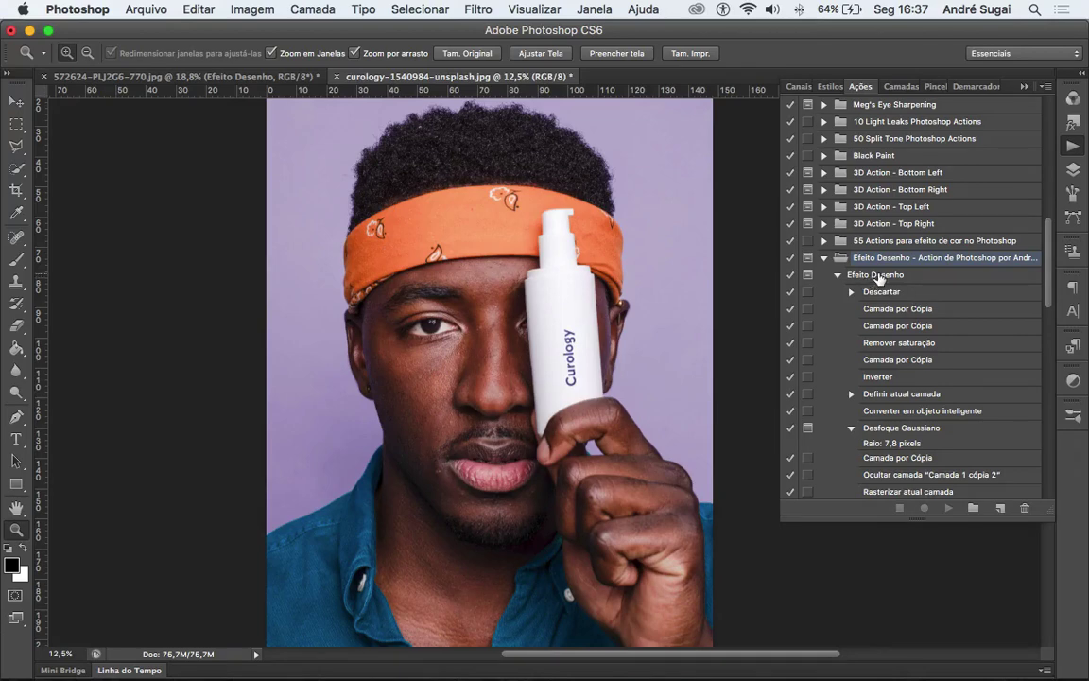
{"action": "left_click", "coordinate": [878, 276]}
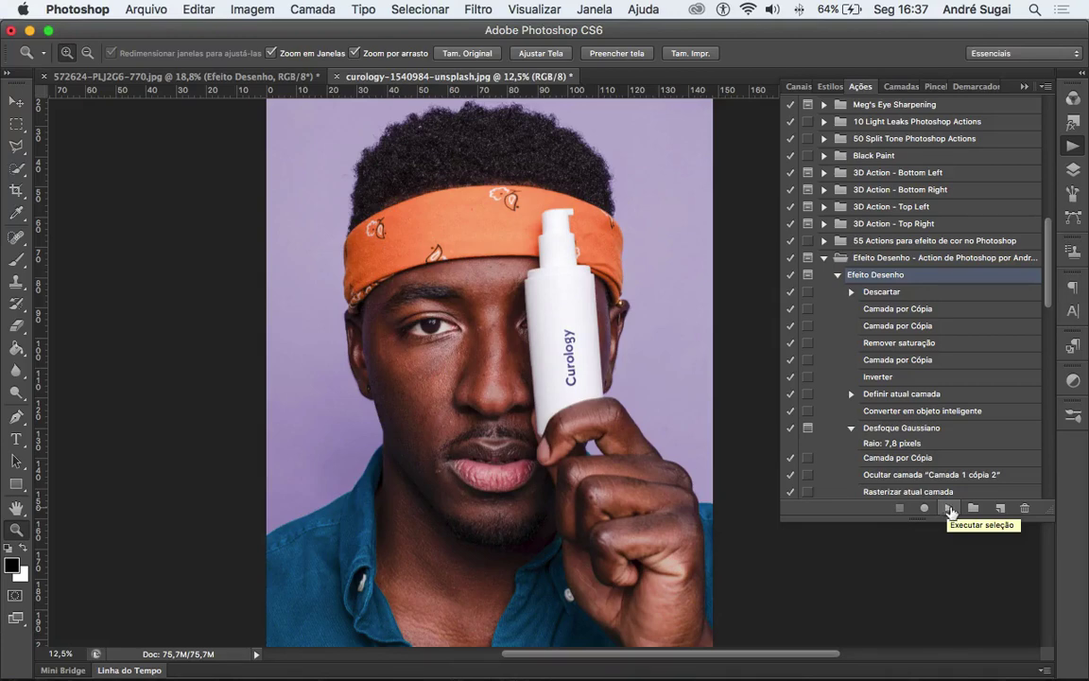
{"action": "left_click", "coordinate": [949, 509]}
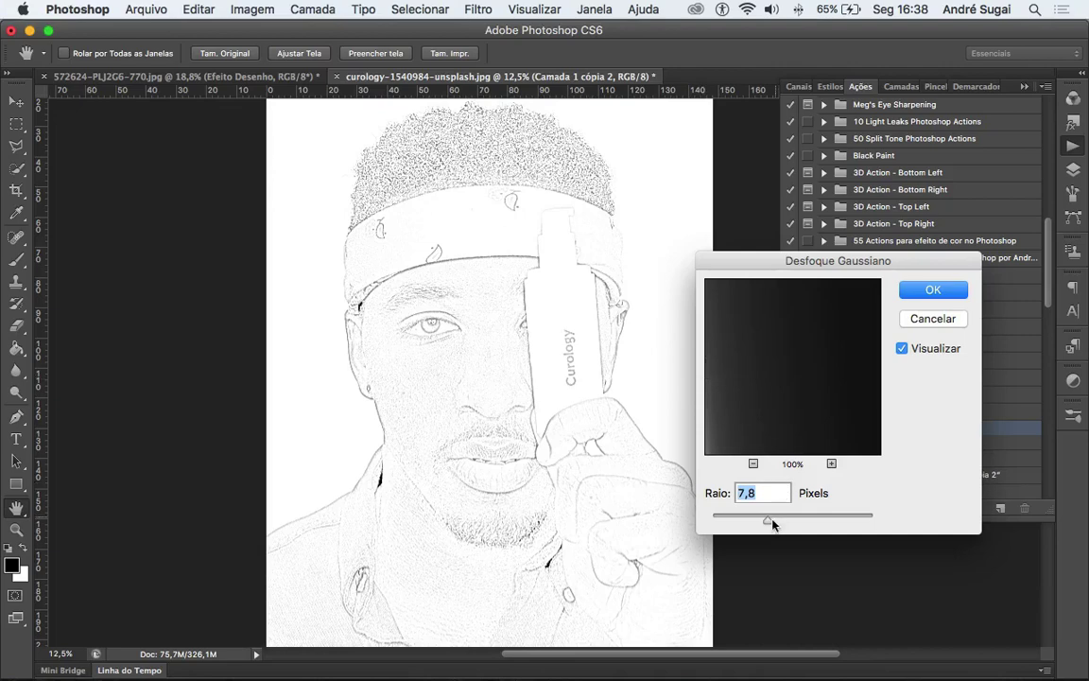
Step: Reduce the Gaussian Blur radius to make the portrait's drawing lines finer, and apply the blur
{"action": "left_click_drag", "start_coordinate": [768, 524], "coordinate": [756, 522]}
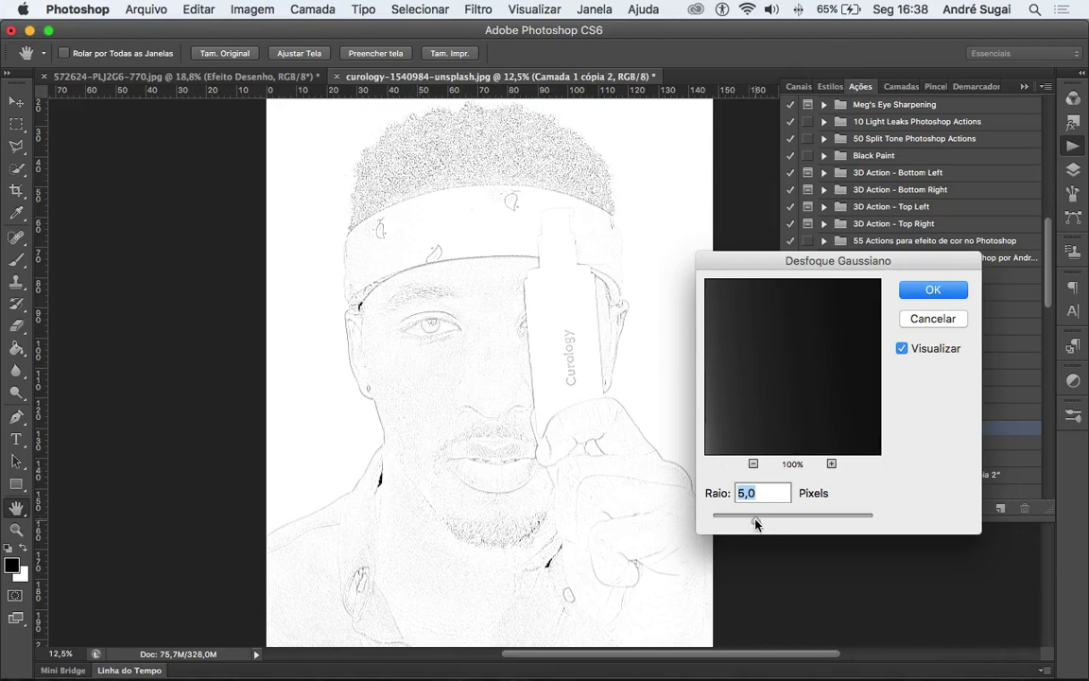
{"action": "mouse_move", "coordinate": [756, 523]}
{"action": "left_mouse_down"}
{"action": "mouse_move", "coordinate": [758, 513]}
{"action": "mouse_move", "coordinate": [852, 520]}
{"action": "mouse_move", "coordinate": [713, 522]}
{"action": "mouse_move", "coordinate": [748, 519]}
{"action": "left_mouse_up"}
{"action": "left_click_drag", "start_coordinate": [747, 520], "coordinate": [752, 516]}
{"action": "left_click", "coordinate": [752, 522]}
{"action": "left_click", "coordinate": [931, 292]}
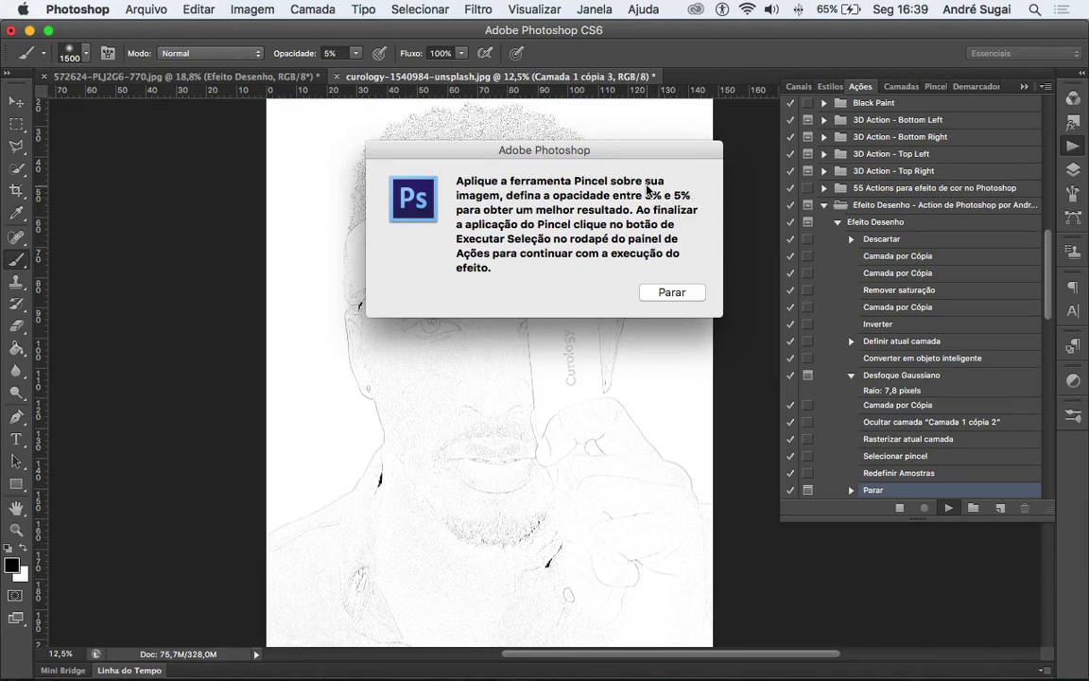
Step: Brush over the portrait's face, hand and shirt at 5% opacity to add shading, and run the rest of the action
{"action": "left_click", "coordinate": [671, 293]}
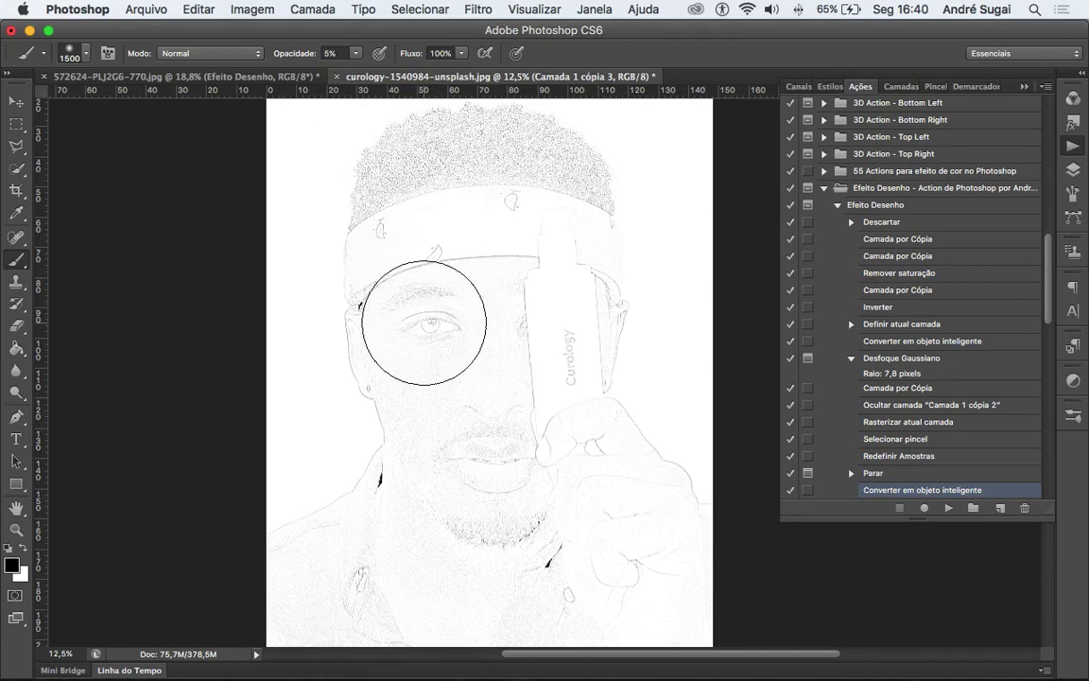
{"action": "mouse_move", "coordinate": [424, 322]}
{"action": "left_mouse_down"}
{"action": "mouse_move", "coordinate": [502, 323]}
{"action": "mouse_move", "coordinate": [492, 401]}
{"action": "mouse_move", "coordinate": [436, 413]}
{"action": "mouse_move", "coordinate": [436, 401]}
{"action": "mouse_move", "coordinate": [469, 479]}
{"action": "mouse_move", "coordinate": [507, 505]}
{"action": "mouse_move", "coordinate": [620, 525]}
{"action": "mouse_move", "coordinate": [625, 568]}
{"action": "mouse_move", "coordinate": [607, 468]}
{"action": "mouse_move", "coordinate": [587, 432]}
{"action": "mouse_move", "coordinate": [646, 450]}
{"action": "mouse_move", "coordinate": [657, 469]}
{"action": "mouse_move", "coordinate": [631, 430]}
{"action": "mouse_move", "coordinate": [587, 409]}
{"action": "mouse_move", "coordinate": [608, 223]}
{"action": "mouse_move", "coordinate": [577, 173]}
{"action": "mouse_move", "coordinate": [532, 154]}
{"action": "mouse_move", "coordinate": [485, 152]}
{"action": "mouse_move", "coordinate": [424, 155]}
{"action": "mouse_move", "coordinate": [373, 191]}
{"action": "mouse_move", "coordinate": [354, 316]}
{"action": "mouse_move", "coordinate": [369, 540]}
{"action": "mouse_move", "coordinate": [386, 594]}
{"action": "mouse_move", "coordinate": [443, 621]}
{"action": "mouse_move", "coordinate": [364, 609]}
{"action": "mouse_move", "coordinate": [309, 571]}
{"action": "mouse_move", "coordinate": [320, 584]}
{"action": "mouse_move", "coordinate": [561, 542]}
{"action": "left_mouse_up"}
{"action": "key", "text": "space"}
{"action": "left_click_drag", "start_coordinate": [511, 508], "coordinate": [505, 446]}
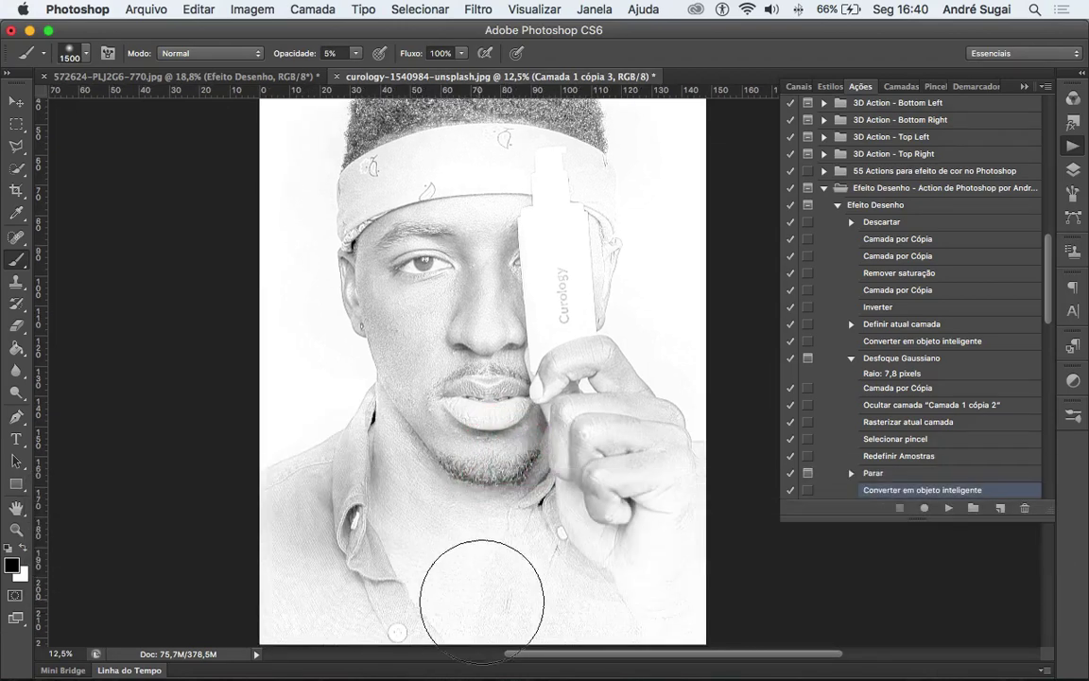
{"action": "mouse_move", "coordinate": [481, 601]}
{"action": "left_mouse_down"}
{"action": "mouse_move", "coordinate": [531, 569]}
{"action": "mouse_move", "coordinate": [546, 503]}
{"action": "left_mouse_up"}
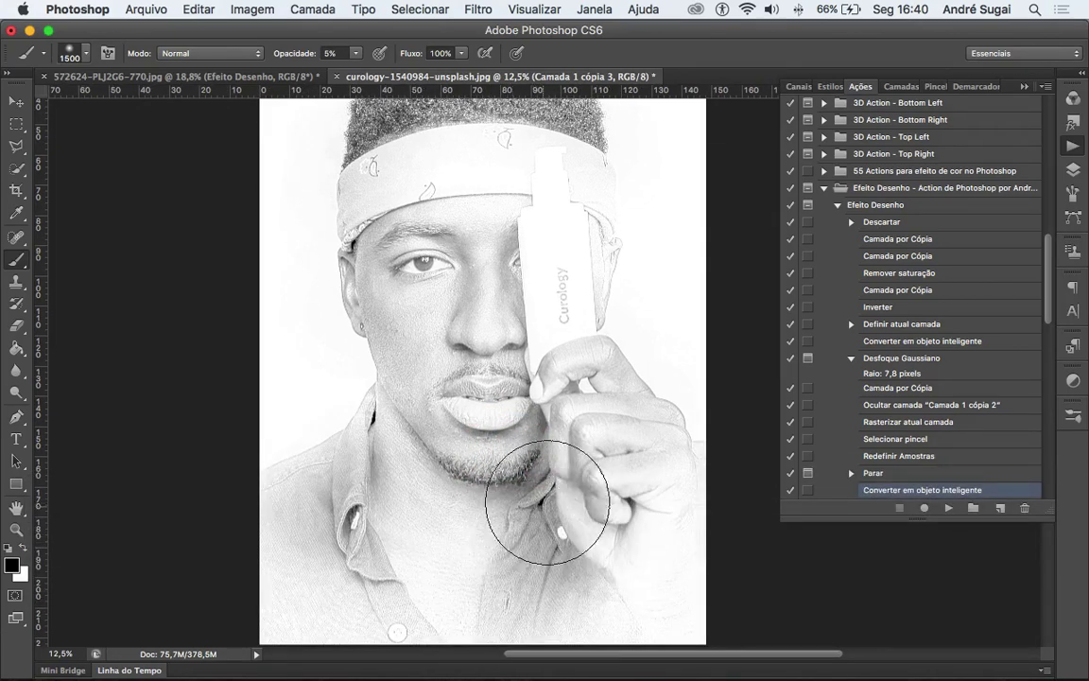
{"action": "key", "text": "space"}
{"action": "left_click_drag", "start_coordinate": [562, 347], "coordinate": [562, 379]}
{"action": "mouse_move", "coordinate": [612, 345]}
{"action": "left_mouse_down"}
{"action": "mouse_move", "coordinate": [615, 286]}
{"action": "mouse_move", "coordinate": [591, 263]}
{"action": "mouse_move", "coordinate": [548, 284]}
{"action": "mouse_move", "coordinate": [444, 286]}
{"action": "left_mouse_up"}
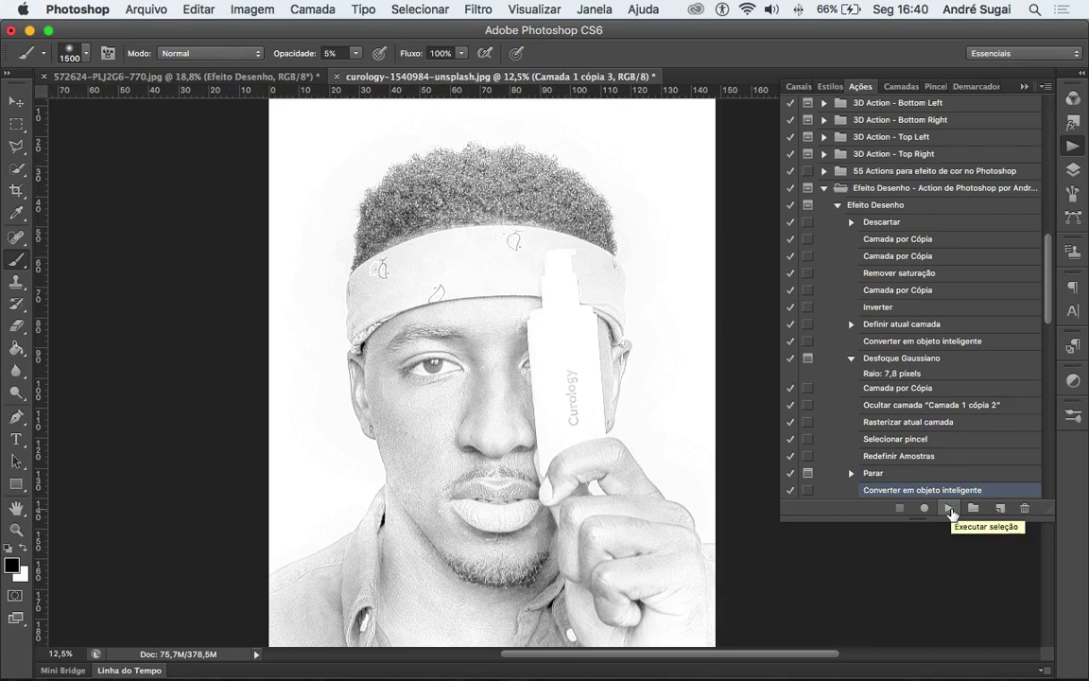
{"action": "left_click", "coordinate": [949, 511]}
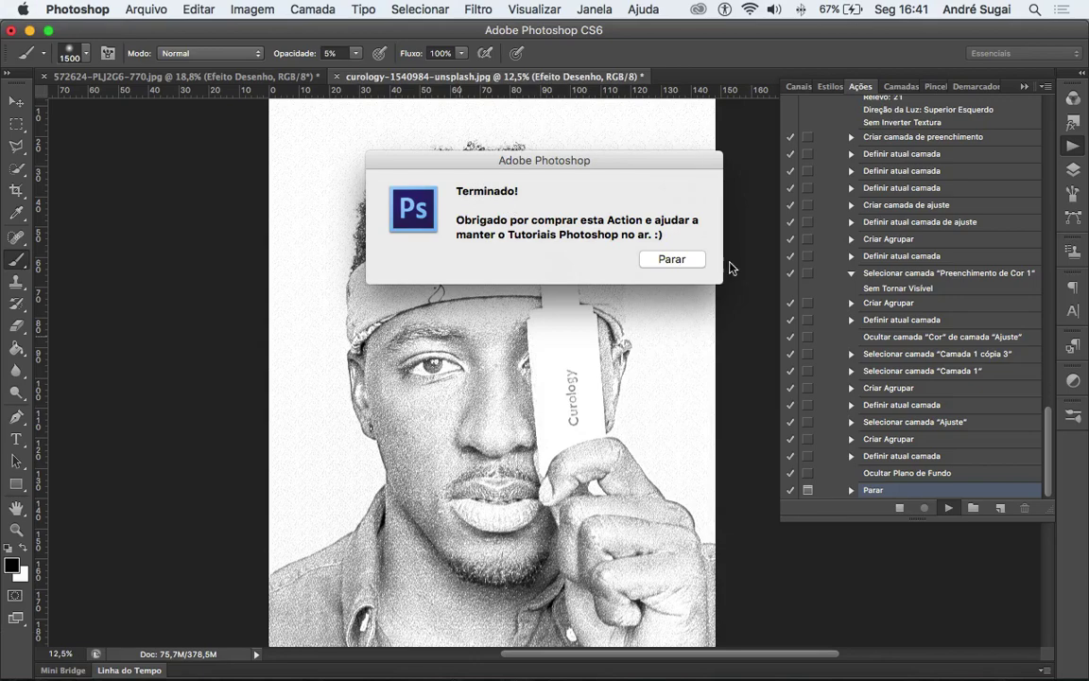
{"action": "left_click", "coordinate": [672, 259]}
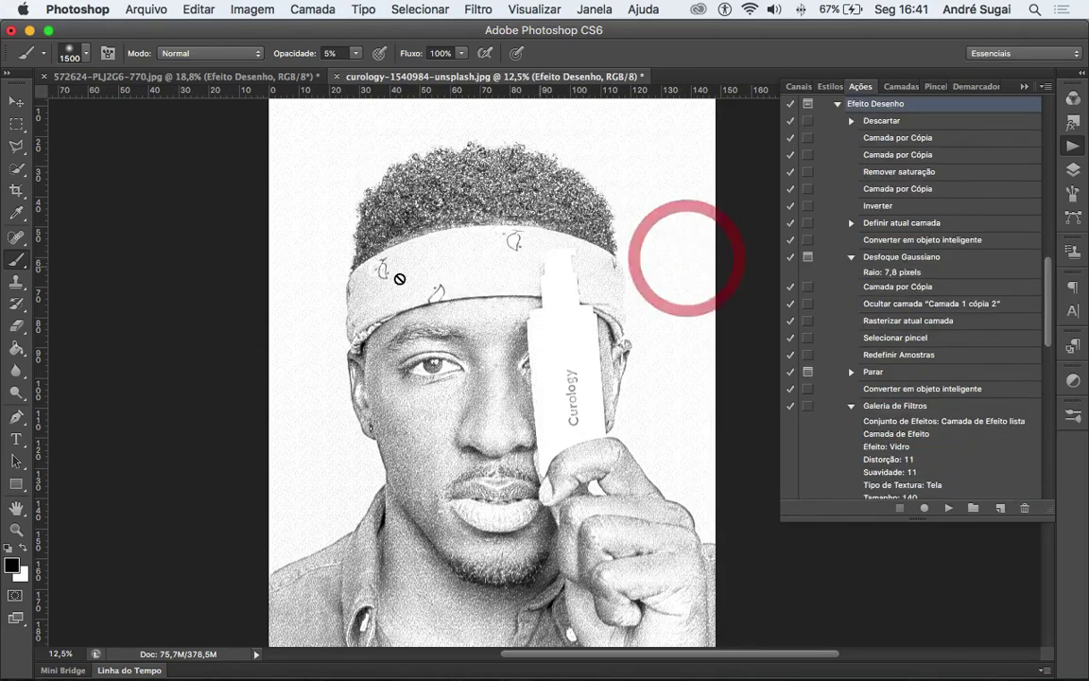
Step: Examine the pencil texture of the curology drawing up close, from the eye down to the neck and collar
{"action": "key", "text": "z"}
{"action": "left_click", "coordinate": [460, 372]}
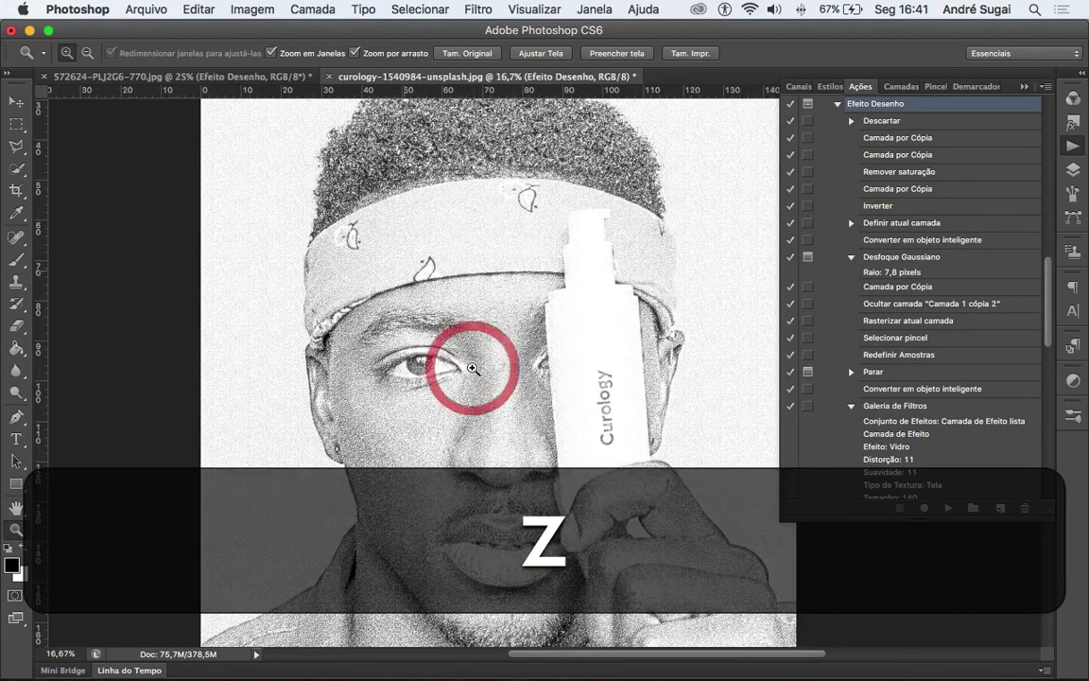
{"action": "left_click", "coordinate": [467, 371]}
{"action": "left_click", "coordinate": [467, 372]}
{"action": "left_click", "coordinate": [464, 368]}
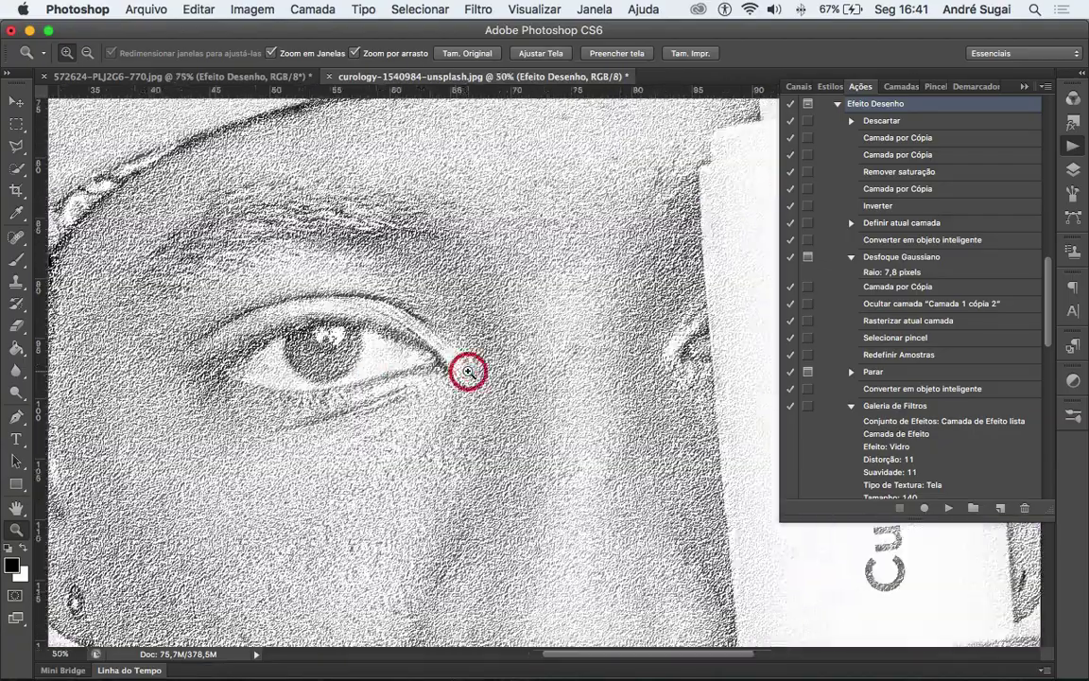
{"action": "left_click", "coordinate": [318, 321]}
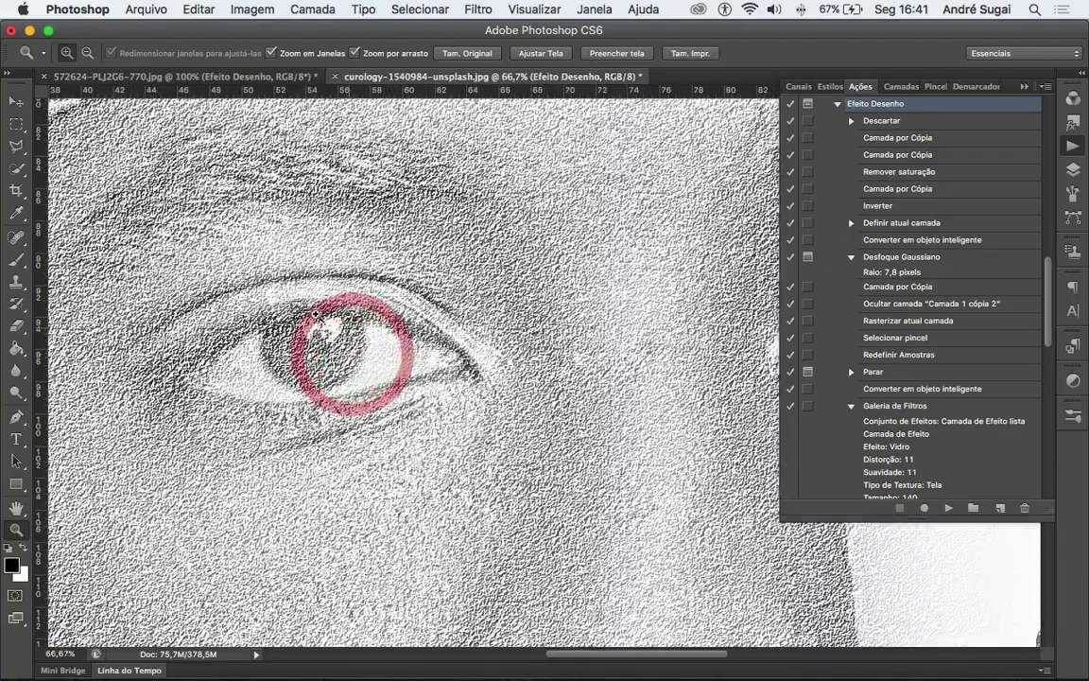
{"action": "key", "text": "space"}
{"action": "left_click_drag", "start_coordinate": [343, 467], "coordinate": [363, 242]}
{"action": "left_click_drag", "start_coordinate": [484, 342], "coordinate": [458, 189]}
{"action": "left_click_drag", "start_coordinate": [474, 401], "coordinate": [940, 360]}
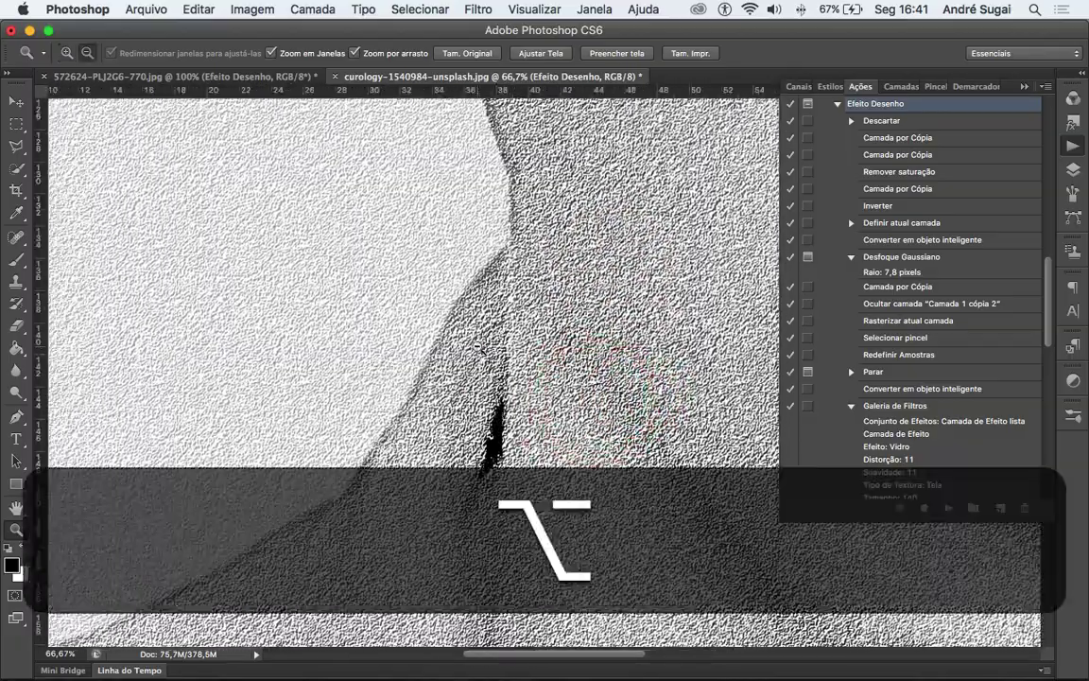
Step: Examine the drawn face, headband and bottle of the curology portrait at about 33% magnification
{"action": "left_click", "coordinate": [477, 346], "text": "alt"}
{"action": "left_click", "coordinate": [477, 346], "text": "alt"}
{"action": "key", "text": "space"}
{"action": "left_click_drag", "start_coordinate": [515, 353], "coordinate": [409, 637]}
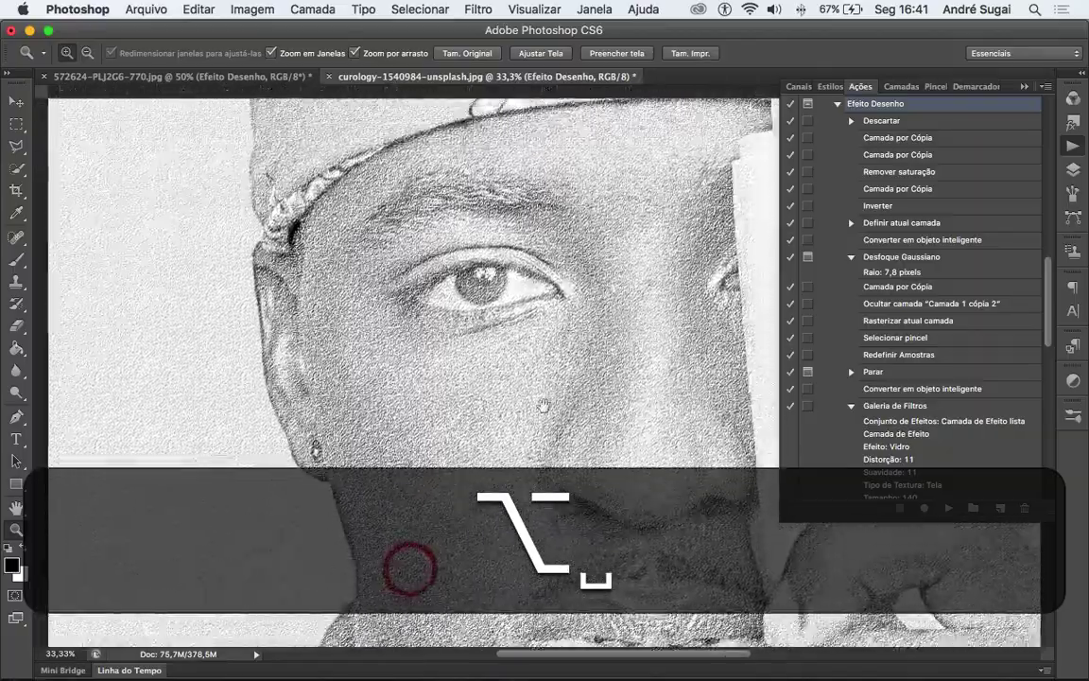
{"action": "left_click_drag", "start_coordinate": [687, 316], "coordinate": [319, 452]}
{"action": "left_click_drag", "start_coordinate": [545, 353], "coordinate": [469, 495]}
{"action": "left_click_drag", "start_coordinate": [411, 242], "coordinate": [652, 294]}
{"action": "left_click_drag", "start_coordinate": [559, 416], "coordinate": [508, 241]}
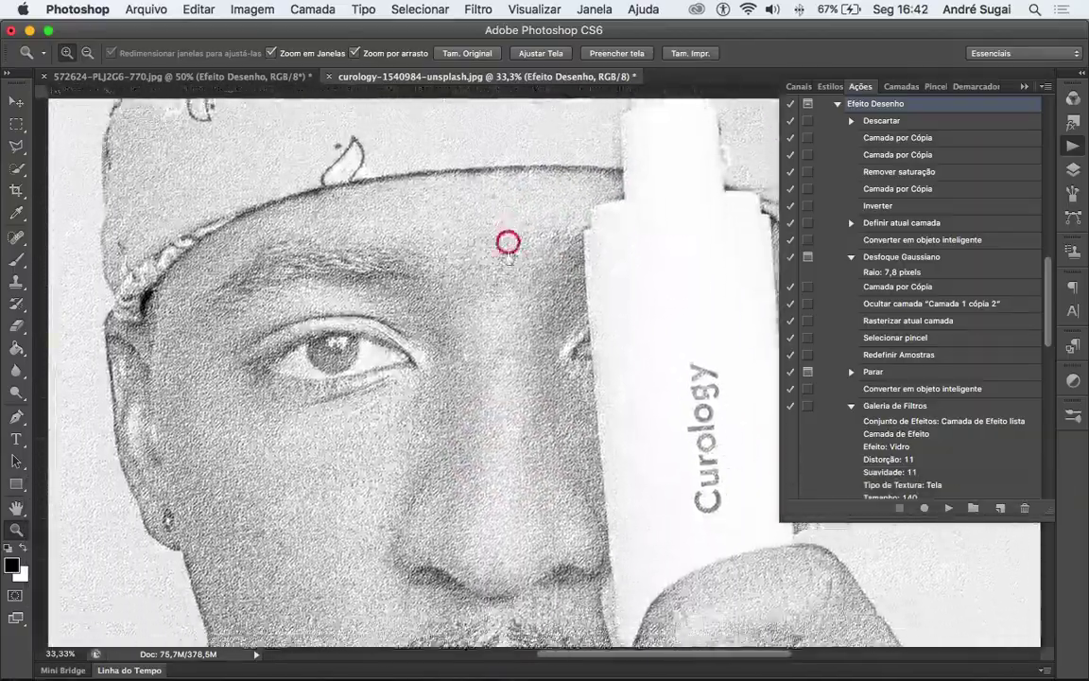
{"action": "left_click", "coordinate": [387, 338]}
Step: Switch to the 572624-PLJ2G6-770.jpg document and examine the drawing of the woman's eyes, face and hair
{"action": "left_click", "coordinate": [199, 75]}
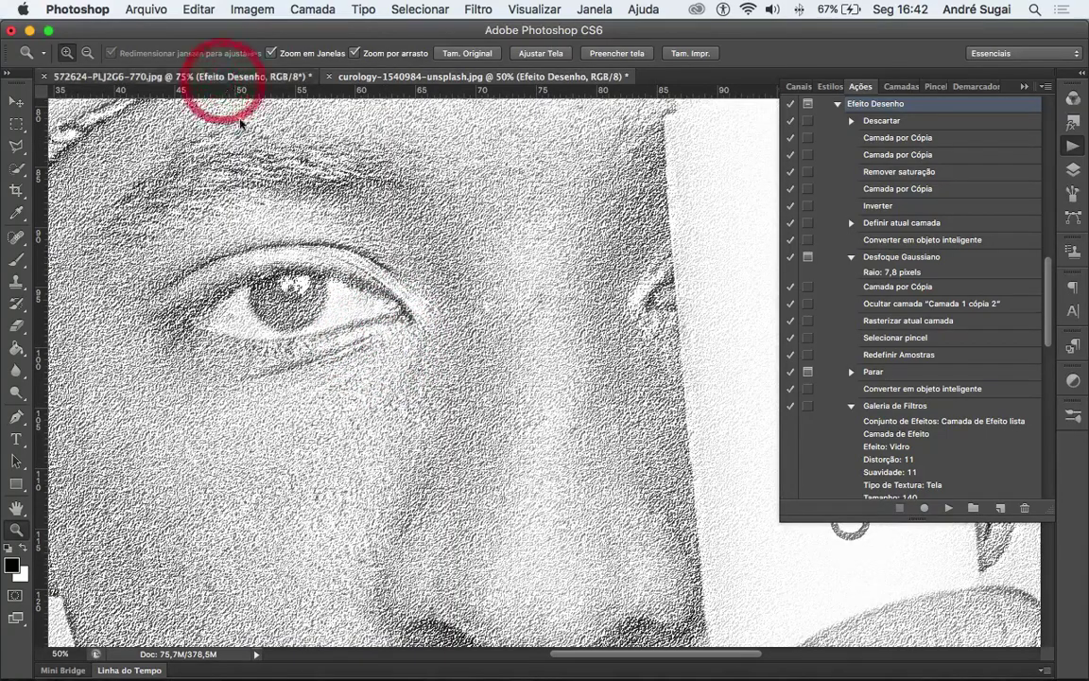
{"action": "key", "text": "space"}
{"action": "left_click_drag", "start_coordinate": [276, 193], "coordinate": [405, 345]}
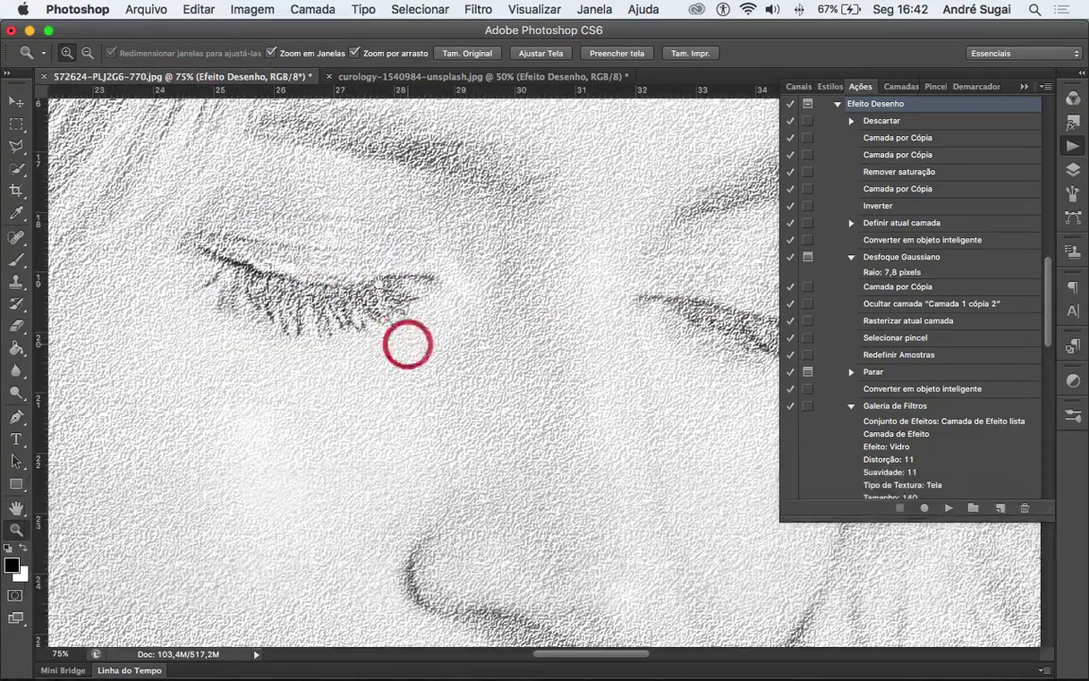
{"action": "left_click", "coordinate": [398, 272], "text": "alt"}
{"action": "left_click", "coordinate": [398, 272], "text": "alt"}
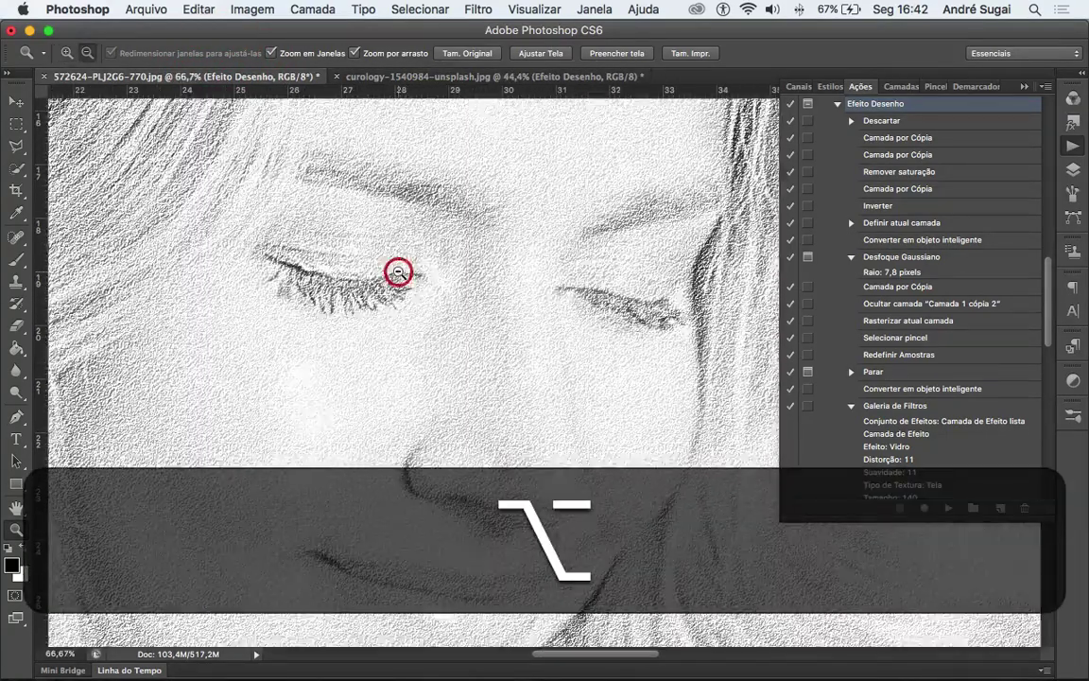
{"action": "key", "text": "space"}
{"action": "left_click_drag", "start_coordinate": [500, 288], "coordinate": [632, 297]}
{"action": "left_click", "coordinate": [422, 251], "text": "alt"}
{"action": "key", "text": "space"}
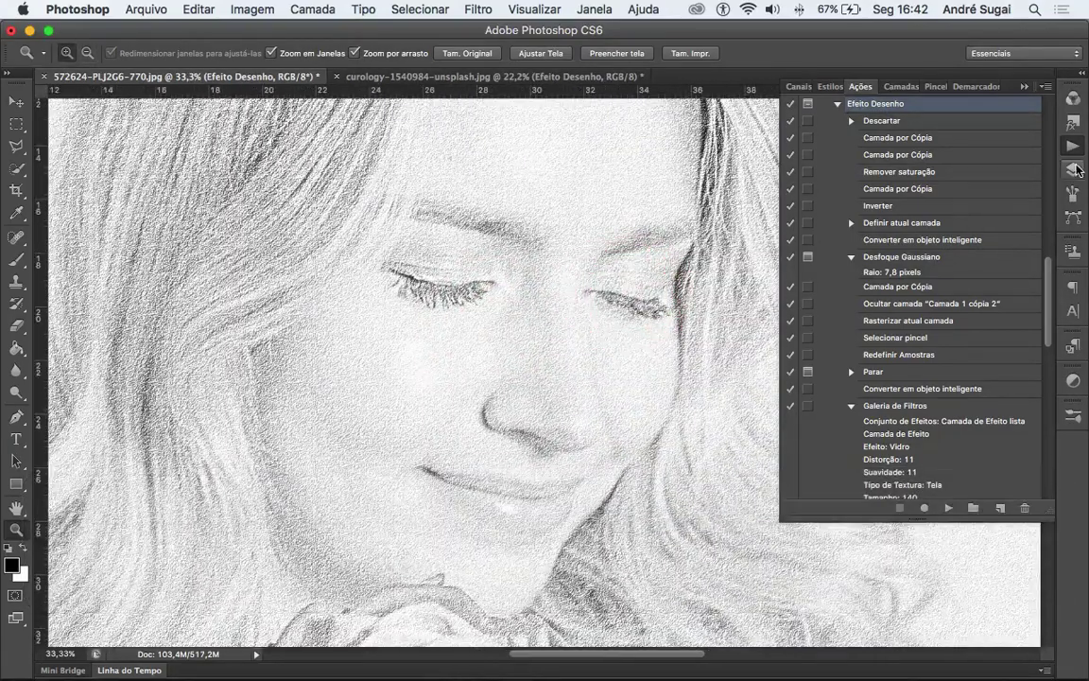
Step: Compare the woman's portrait with the Efeito Desenho group hidden and visible, and inspect the drawing around the nose
{"action": "left_click", "coordinate": [1072, 169]}
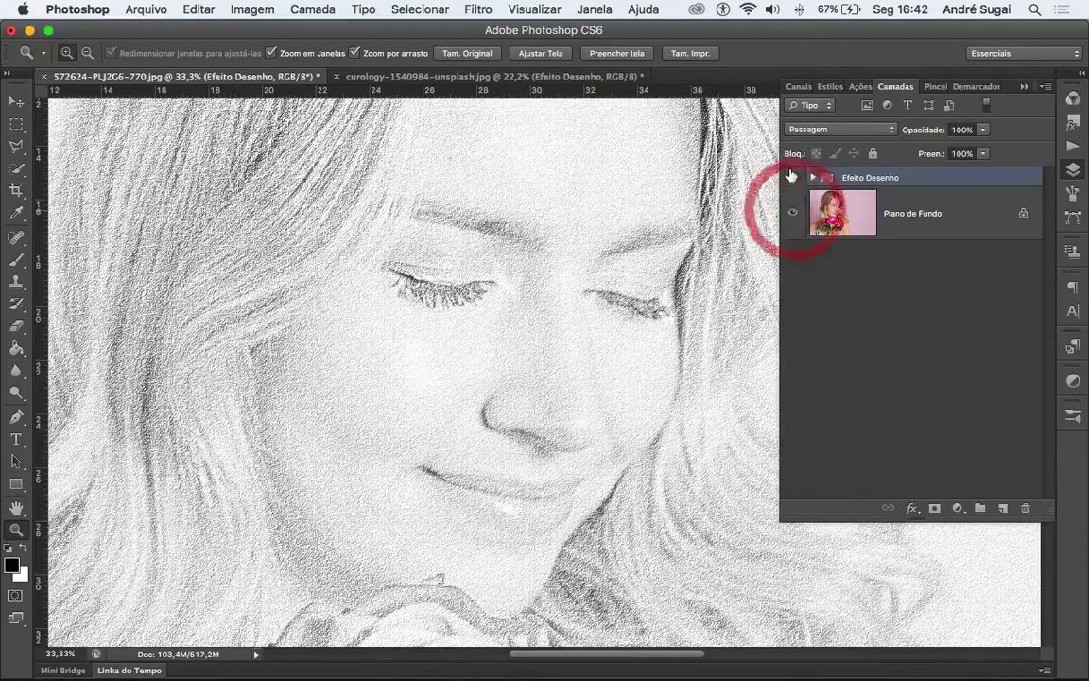
{"action": "left_click", "coordinate": [793, 177]}
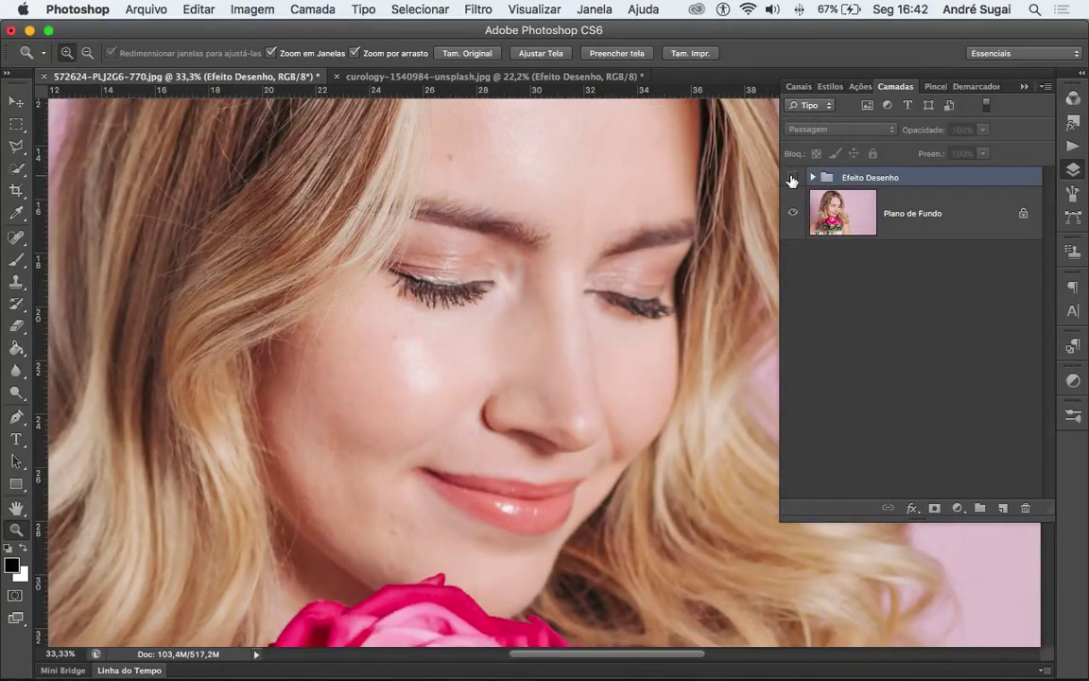
{"action": "left_click", "coordinate": [792, 177]}
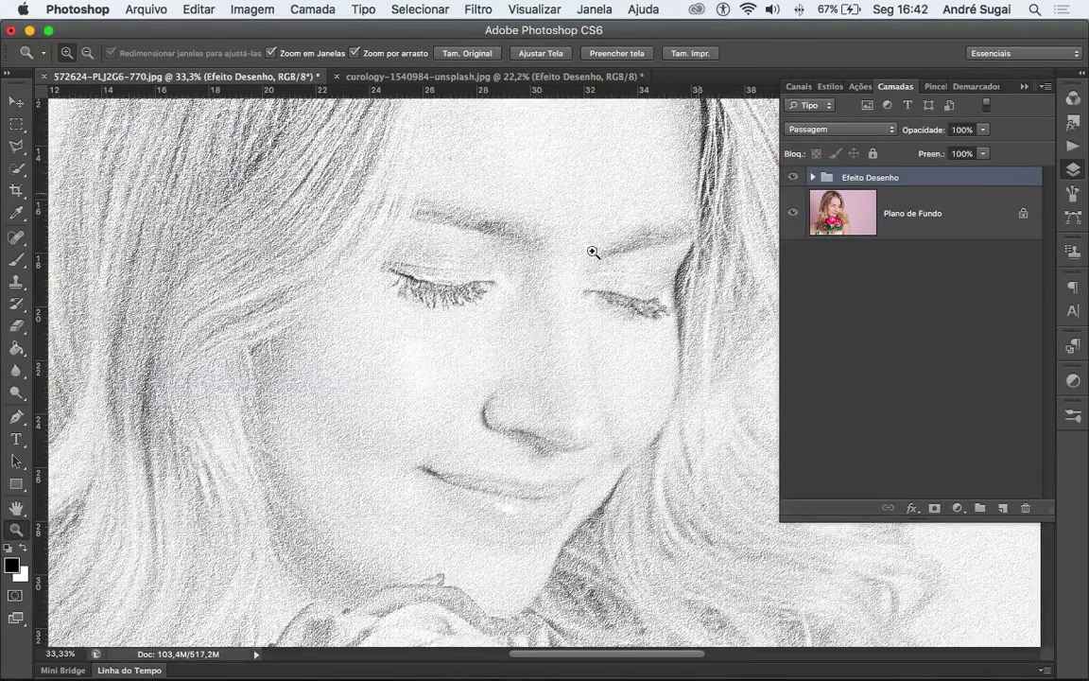
{"action": "left_click", "coordinate": [485, 389]}
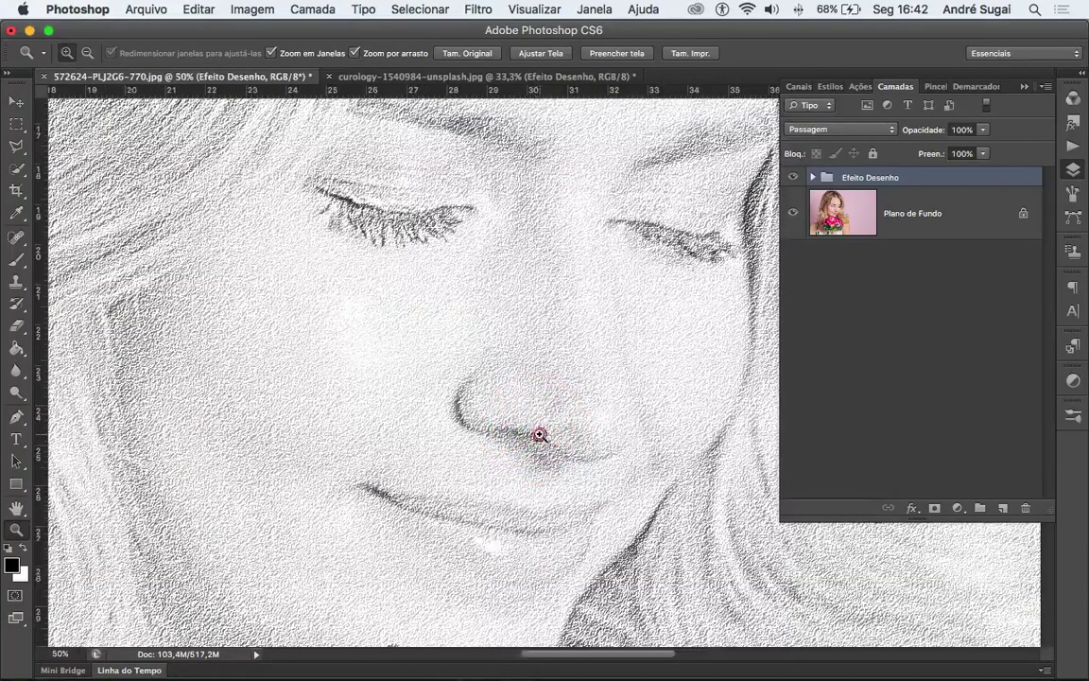
Step: Inspect the woman's nose in the drawing and hide the Efeito Desenho group
{"action": "left_click", "coordinate": [485, 389]}
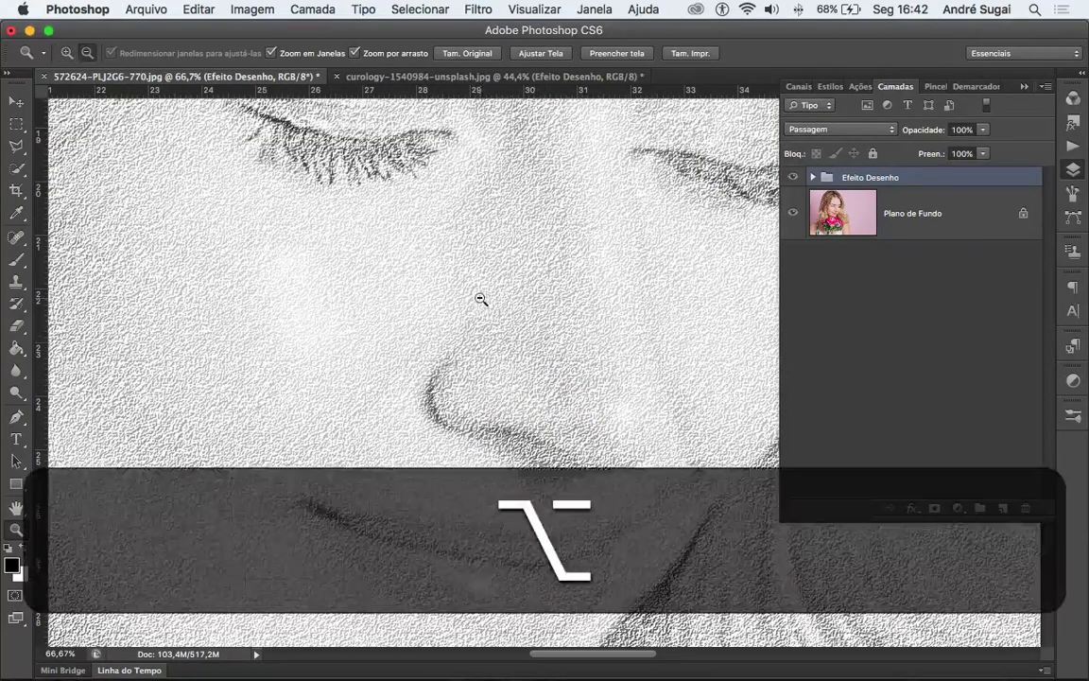
{"action": "left_click", "coordinate": [481, 297], "text": "alt"}
{"action": "left_click", "coordinate": [793, 178]}
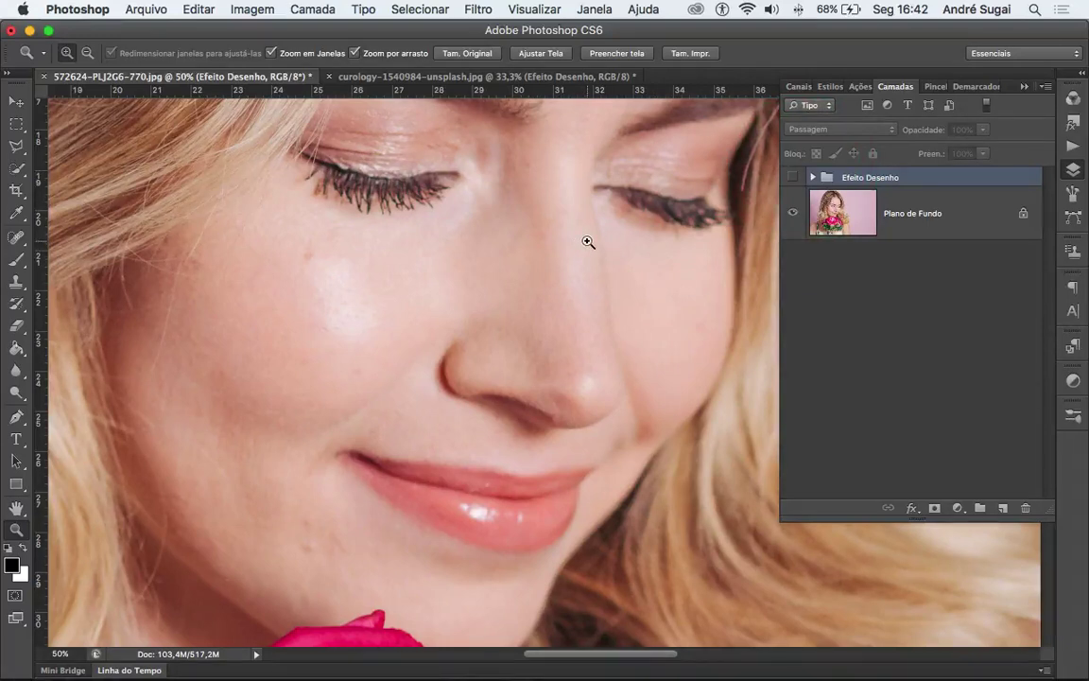
Step: Switch to the Finder window showing the Action para efeito Desenho no Photoshop folder
{"action": "key", "text": "super"}
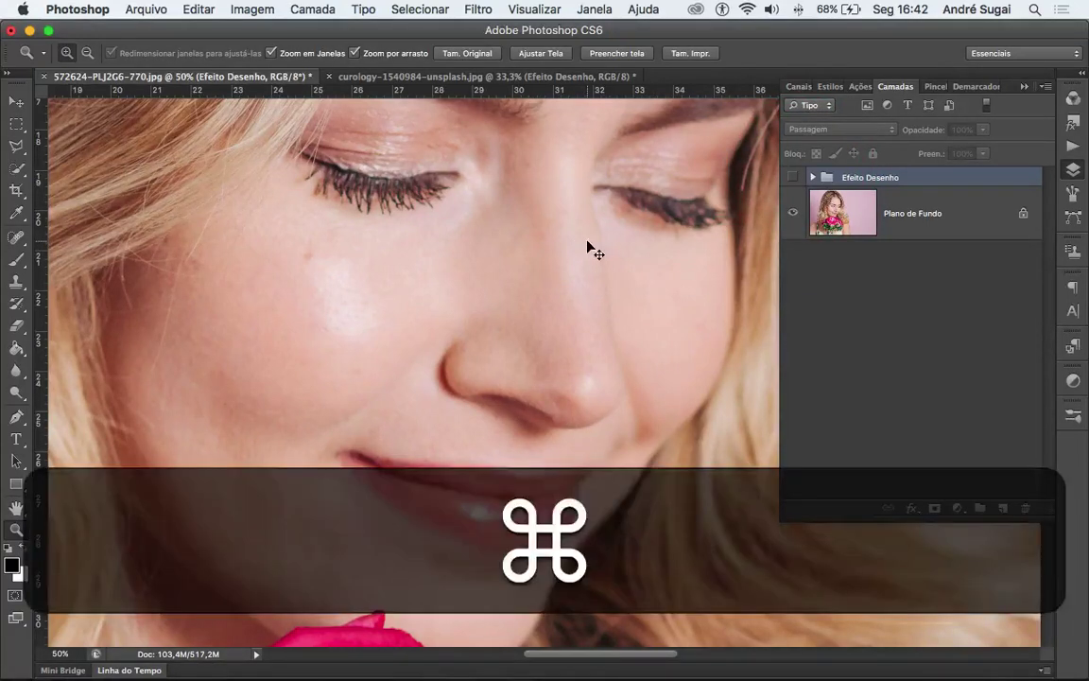
{"action": "key", "text": "super+Tab"}
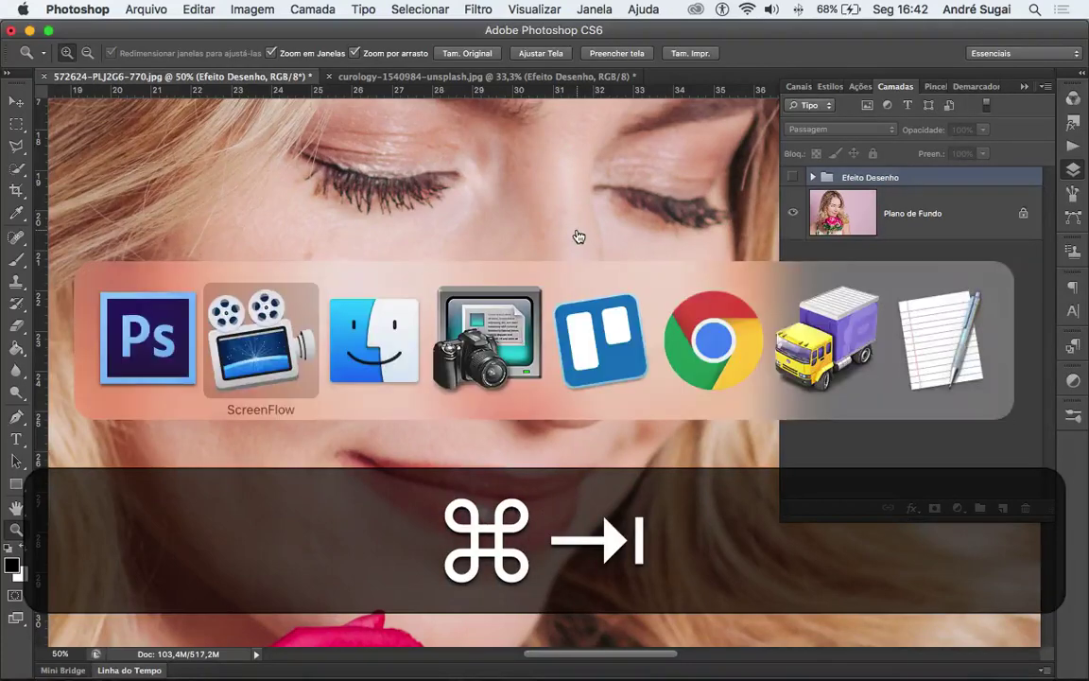
{"action": "key", "text": "super+Tab"}
{"action": "key", "text": "super+Tab"}
{"action": "key", "text": "super+Tab"}
{"action": "key", "text": "super+Tab"}
{"action": "key", "text": "super+Tab"}
{"action": "key", "text": "super+Tab"}
{"action": "key", "text": "super+Tab"}
{"action": "key", "text": "super+Tab"}
{"action": "key", "text": "super+Tab"}
{"action": "key", "text": "super+Tab"}
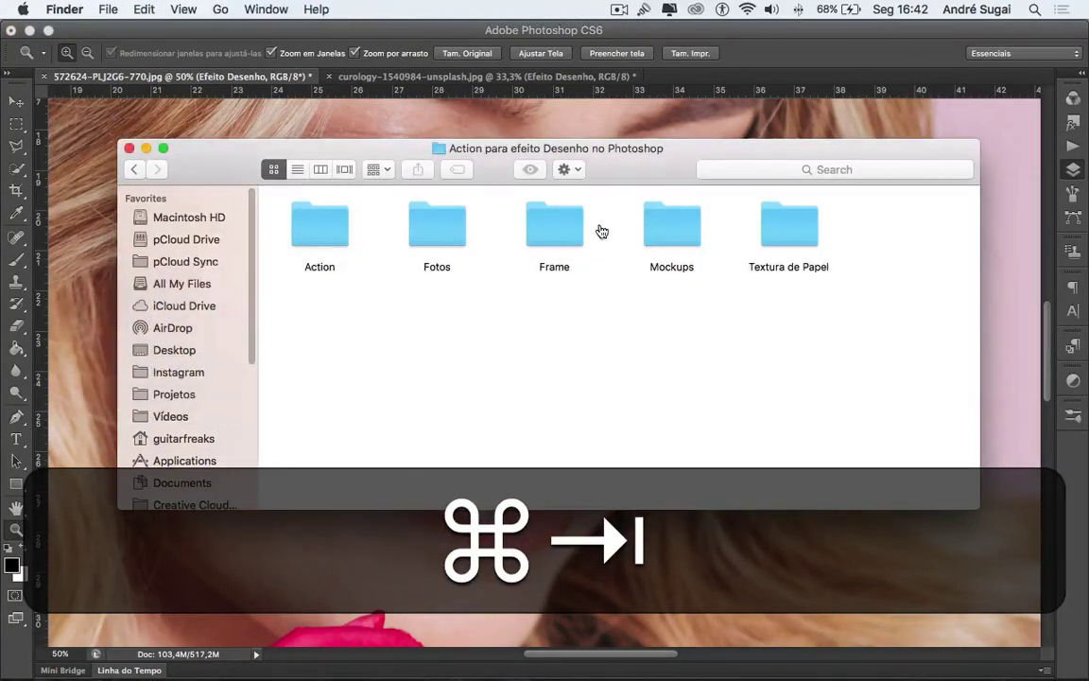
{"action": "key", "text": "super"}
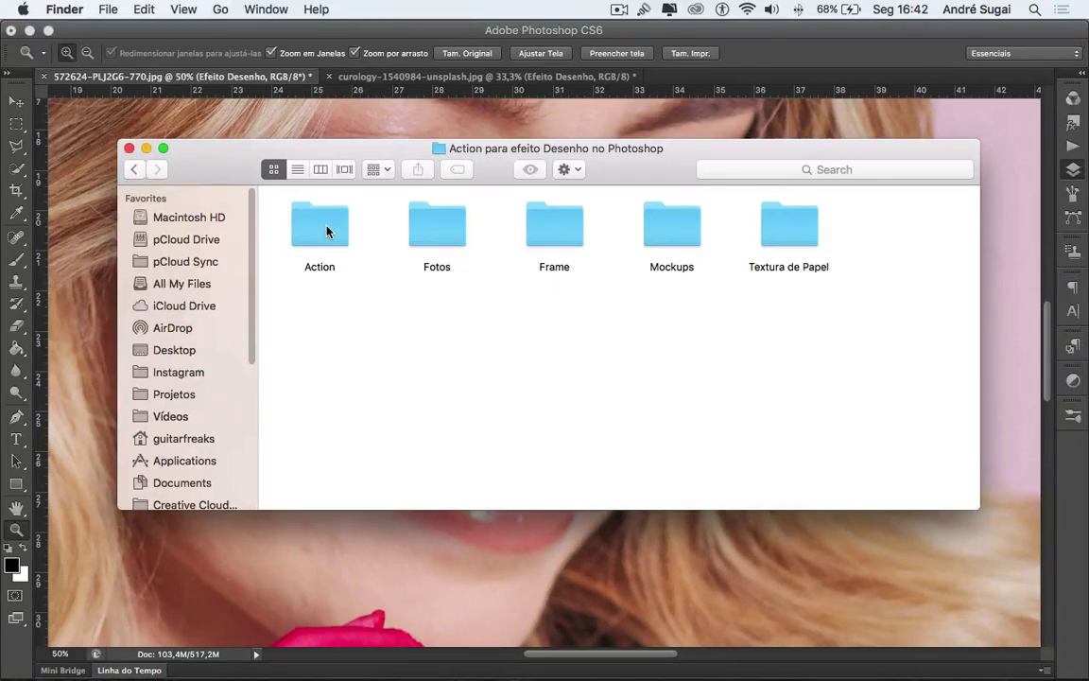
Step: Open the Action folder's subfolder for the English Photoshop version and select the Sketch .atn action file
{"action": "double_click", "coordinate": [326, 232]}
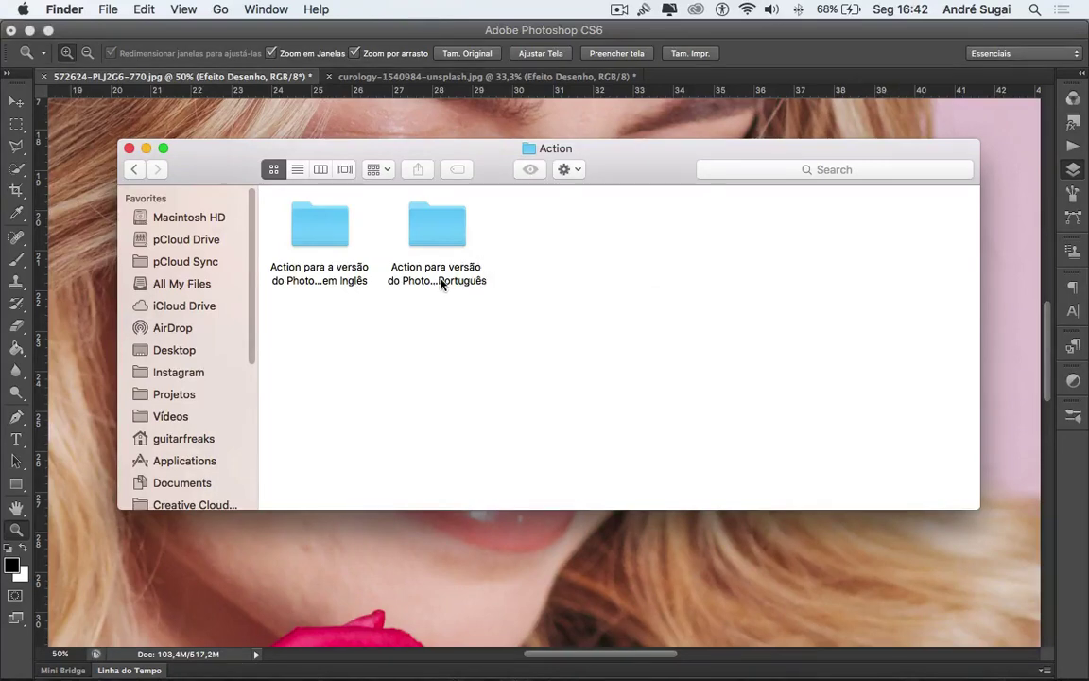
{"action": "double_click", "coordinate": [319, 225]}
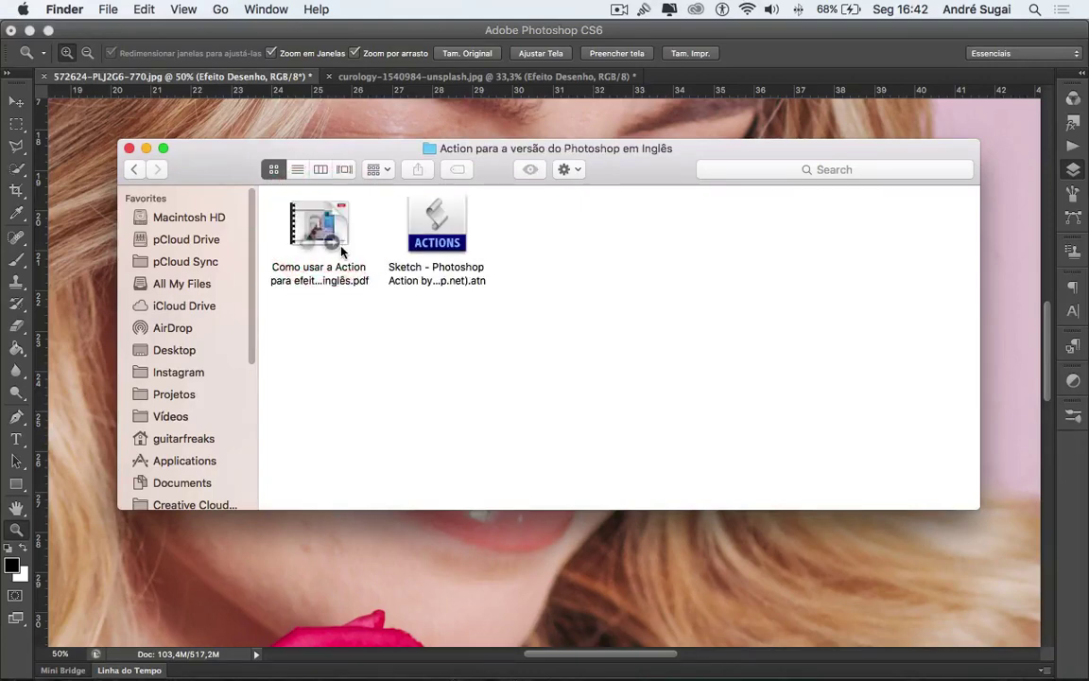
{"action": "left_click", "coordinate": [422, 219]}
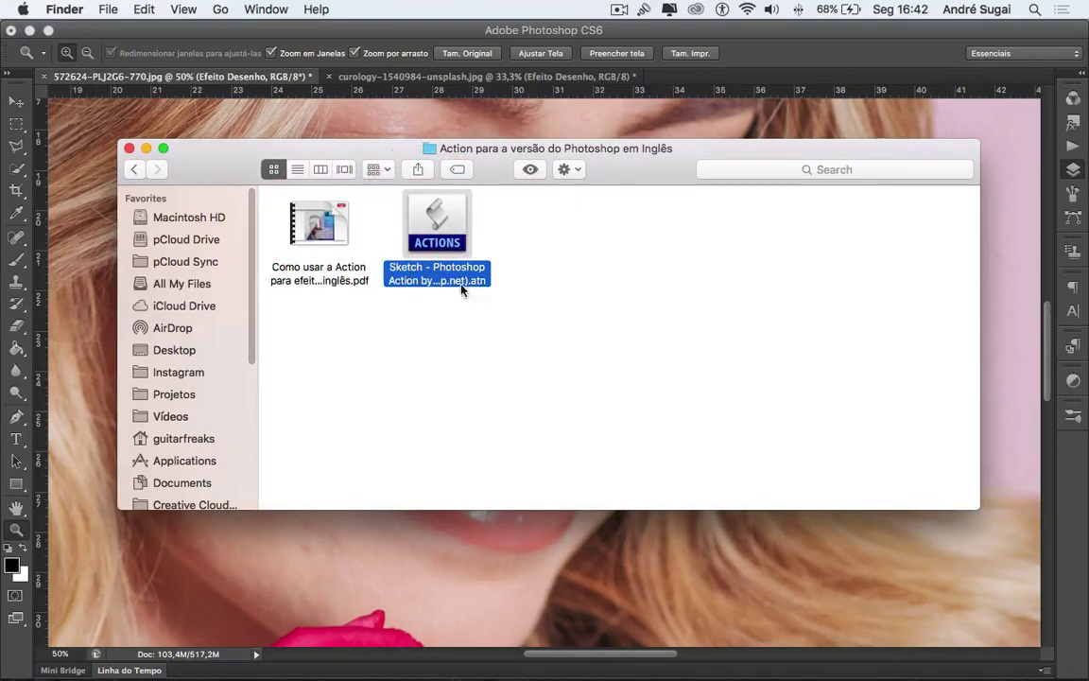
Step: Preview the PDF guide on using the drawing action in English and skim it from installation through Resultado final
{"action": "mouse_move", "coordinate": [321, 212]}
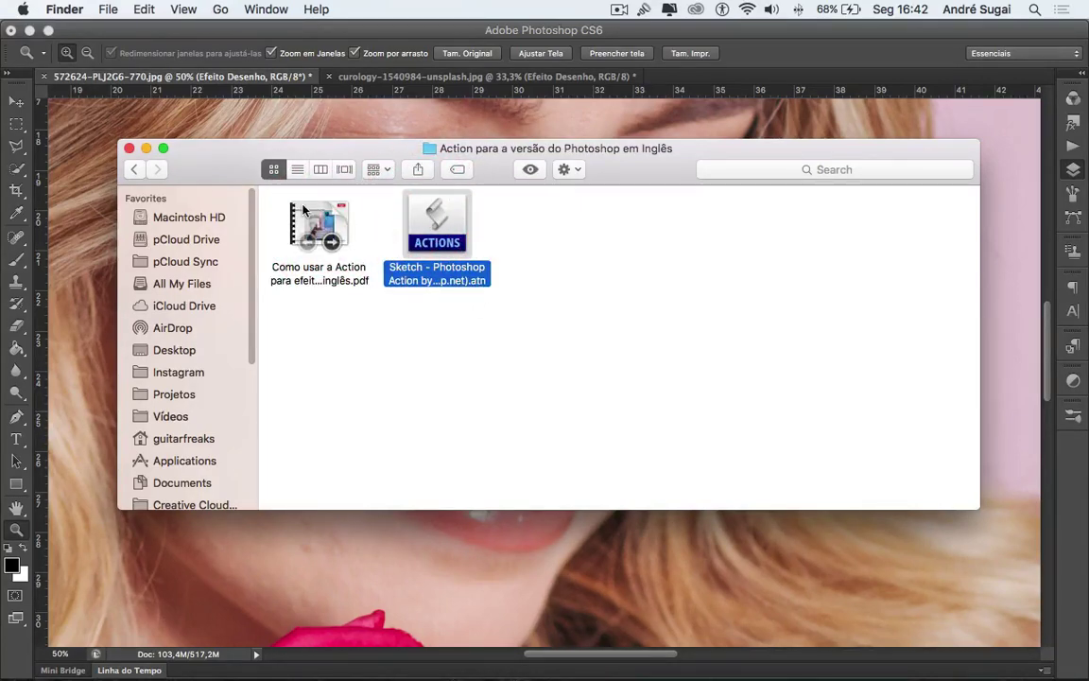
{"action": "left_click", "coordinate": [318, 215]}
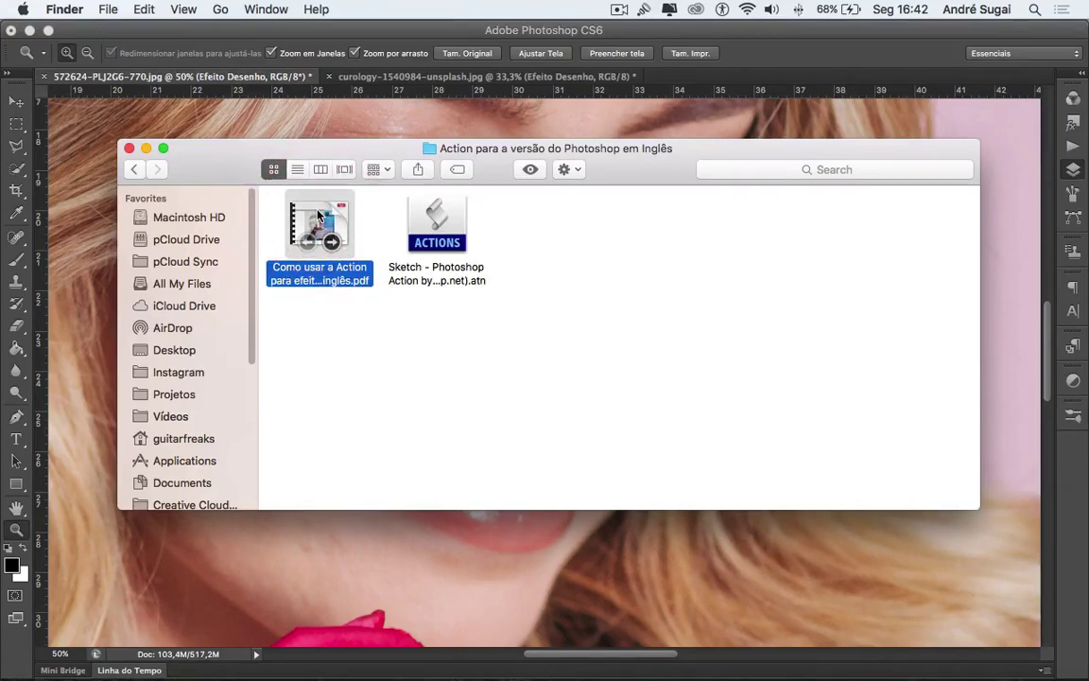
{"action": "key", "text": "space"}
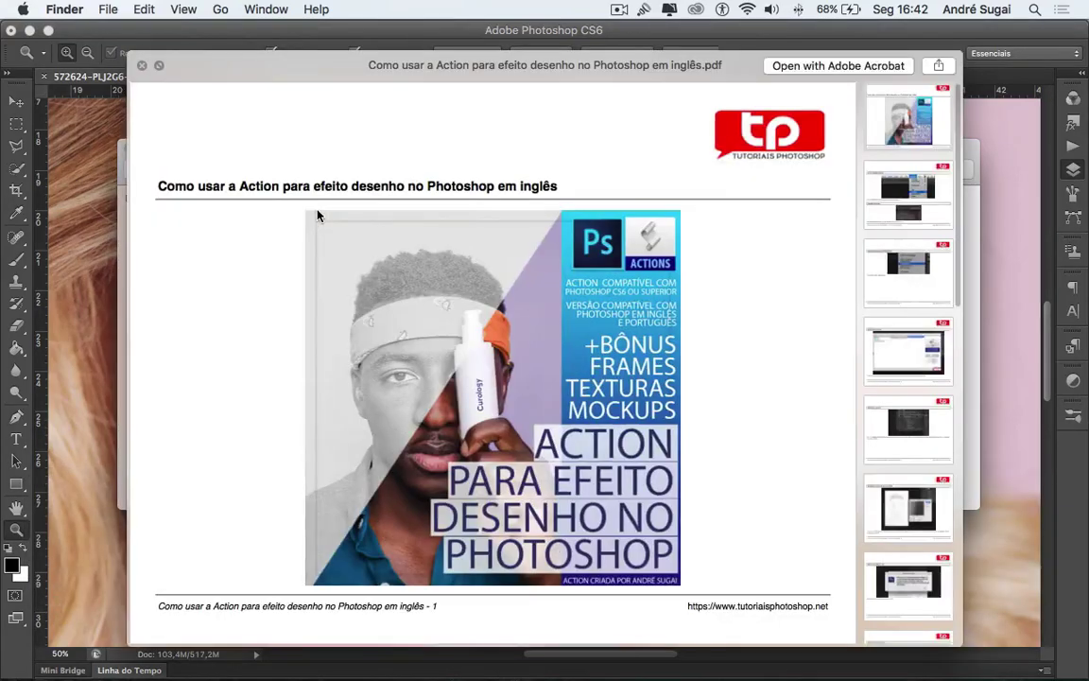
{"action": "scroll", "coordinate": [674, 324], "scroll_direction": "down", "scroll_amount": 20}
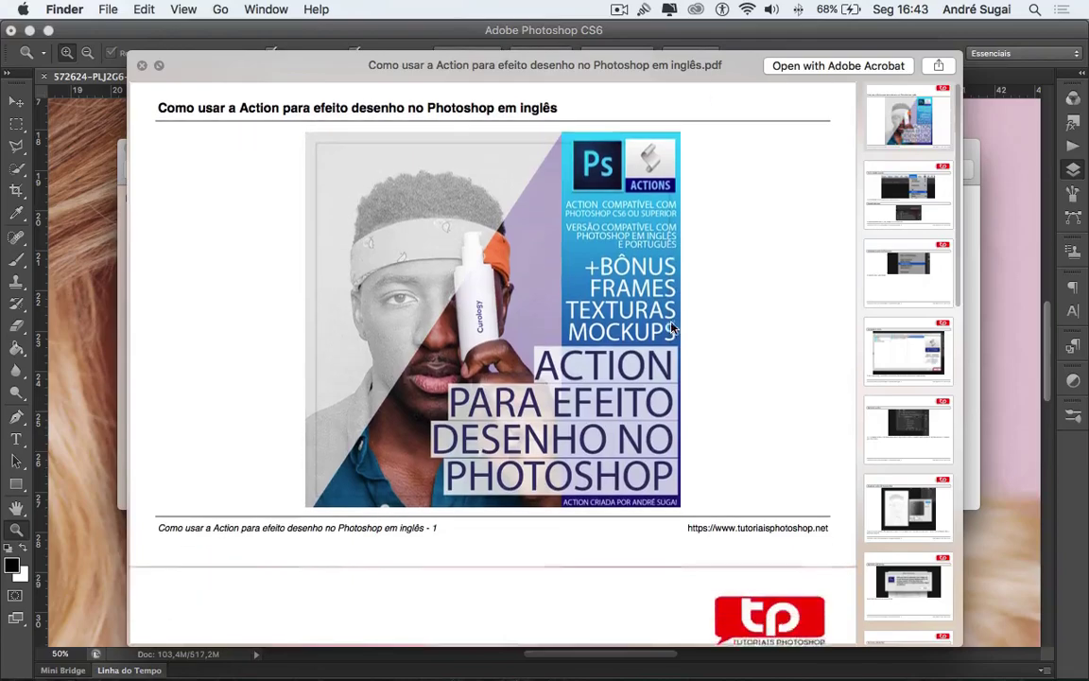
{"action": "scroll", "coordinate": [671, 327], "scroll_direction": "up", "scroll_amount": 10}
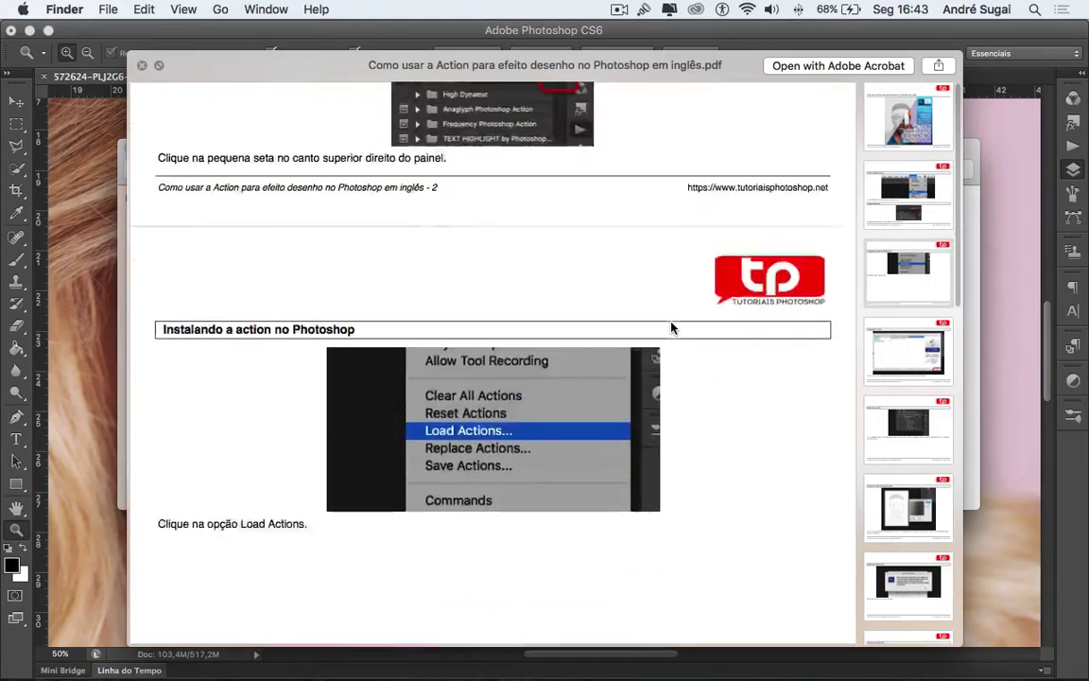
{"action": "scroll", "coordinate": [672, 327], "scroll_direction": "down", "scroll_amount": 15}
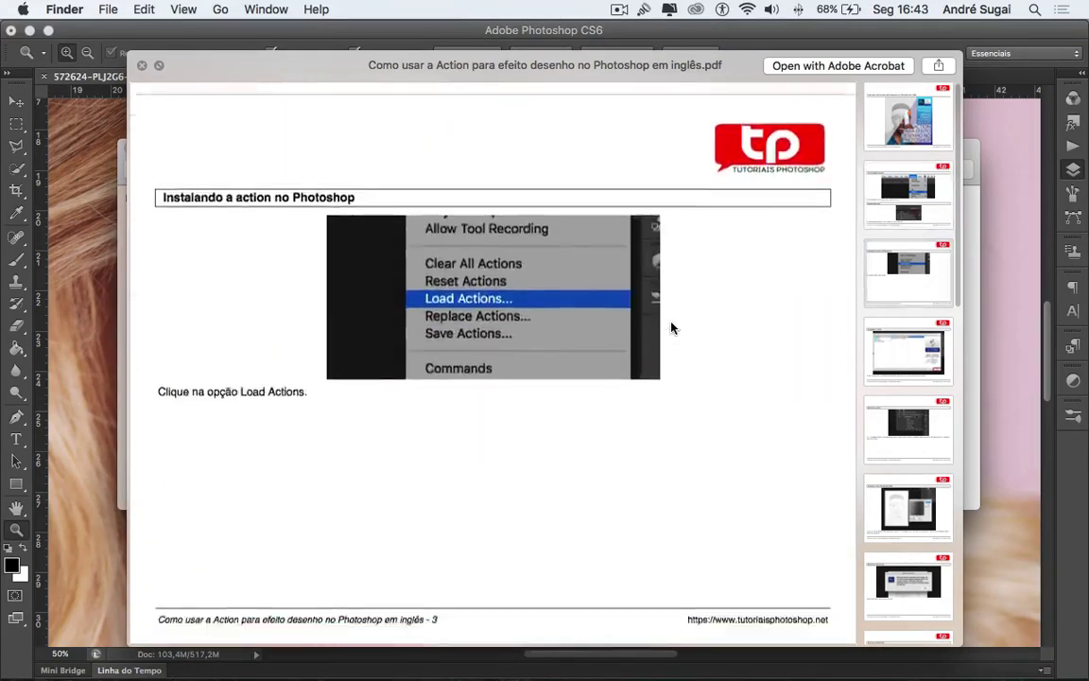
{"action": "scroll", "coordinate": [674, 327], "scroll_direction": "down", "scroll_amount": 15}
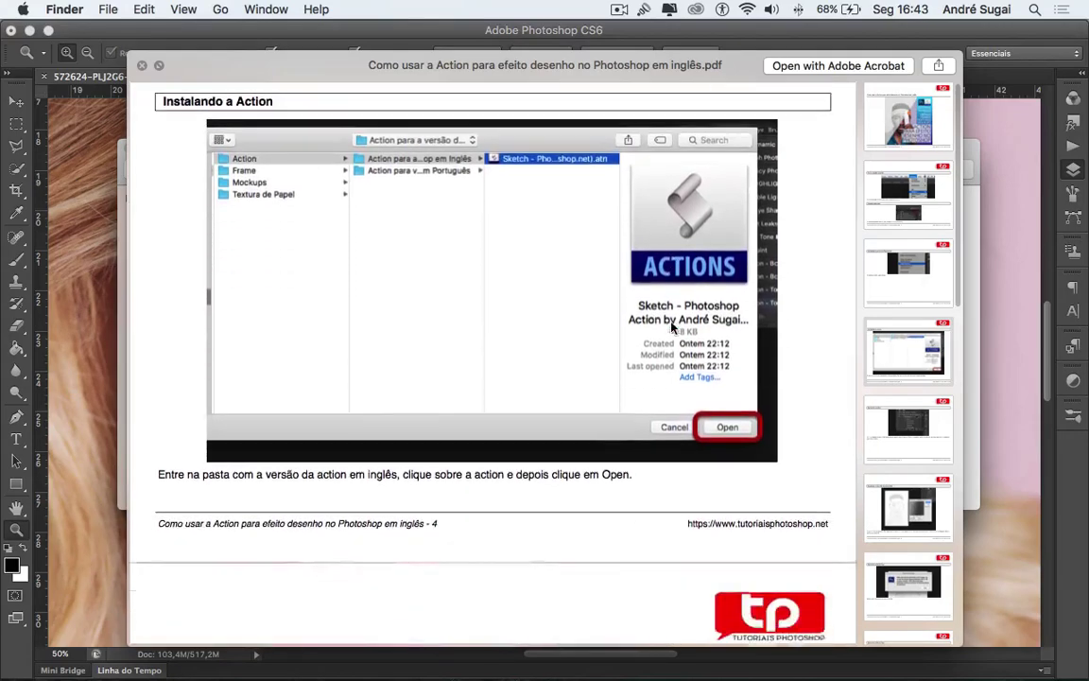
{"action": "scroll", "coordinate": [674, 327], "scroll_direction": "down", "scroll_amount": 15}
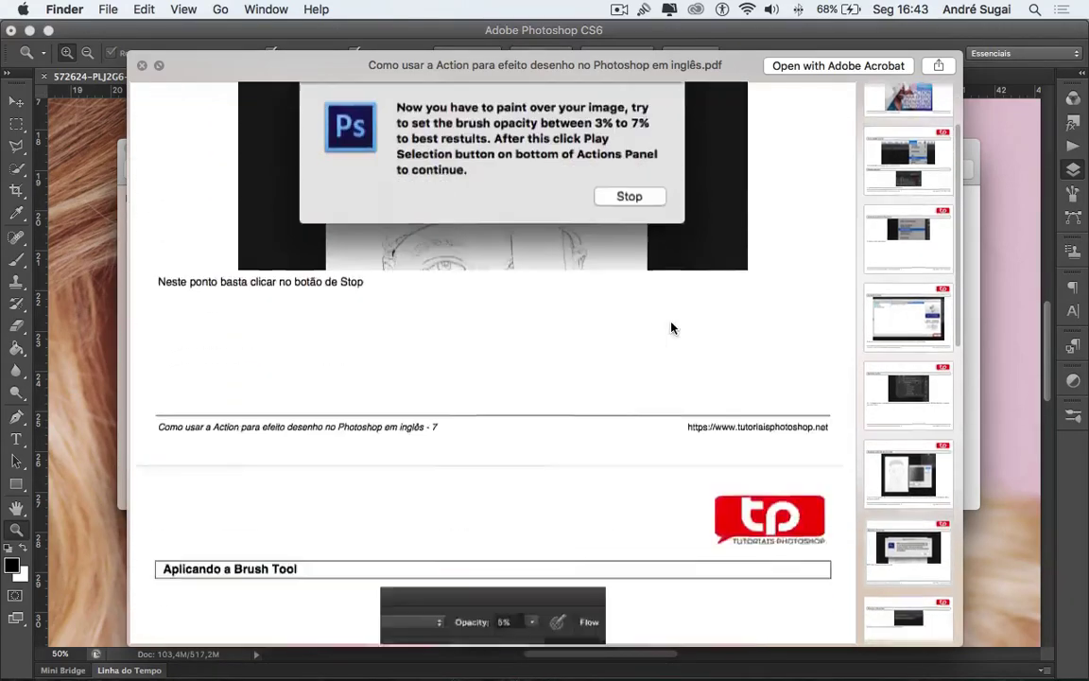
{"action": "scroll", "coordinate": [671, 327], "scroll_direction": "down", "scroll_amount": 15}
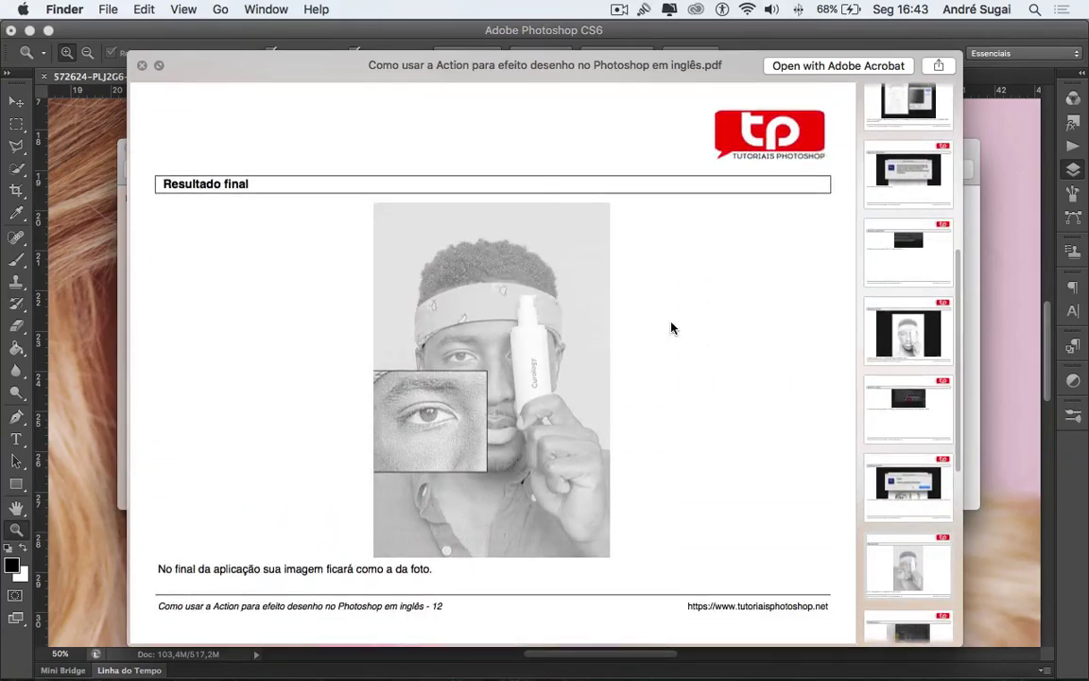
{"action": "key", "text": "space"}
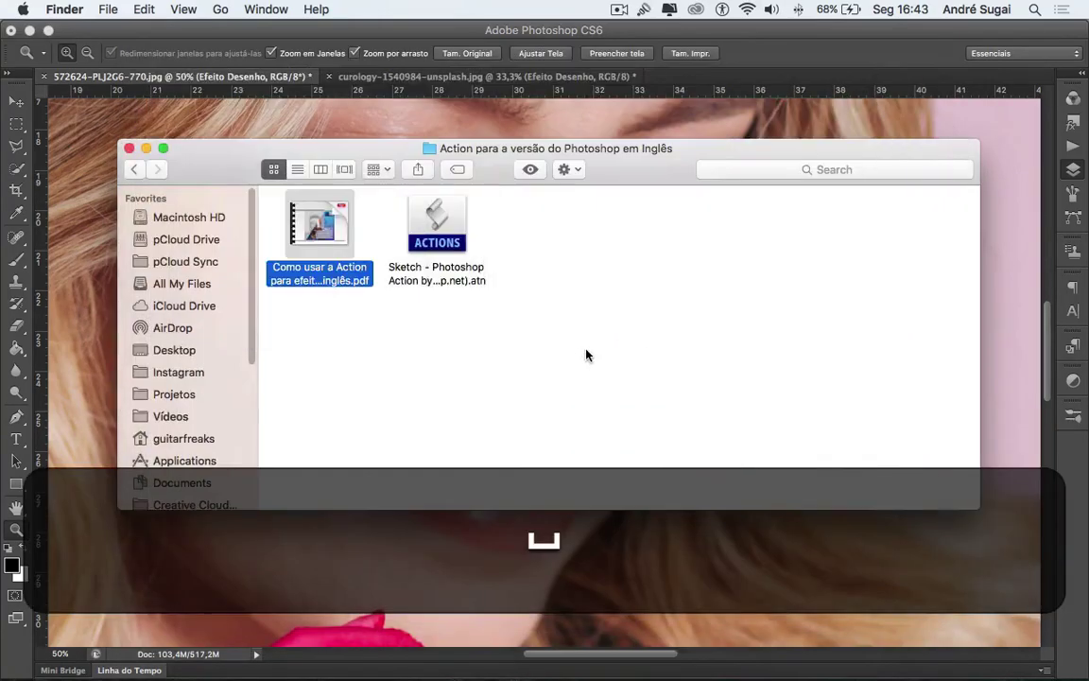
Step: Look inside the Portuguese action folder and the Fotos folder, returning to the main package folder
{"action": "left_click", "coordinate": [134, 170]}
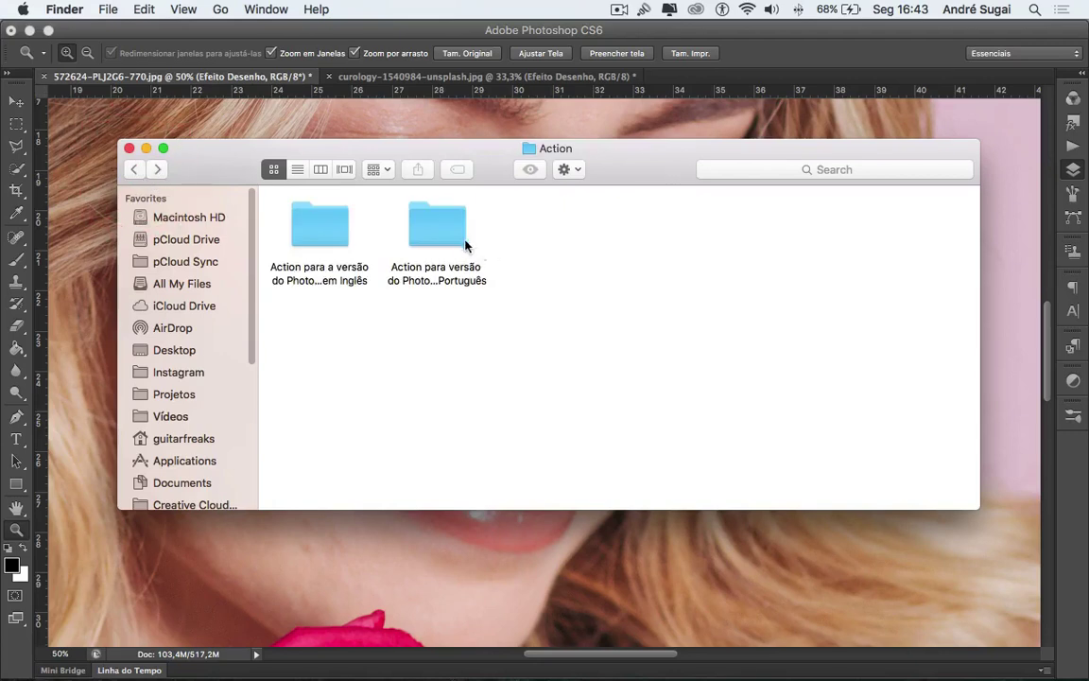
{"action": "double_click", "coordinate": [460, 242]}
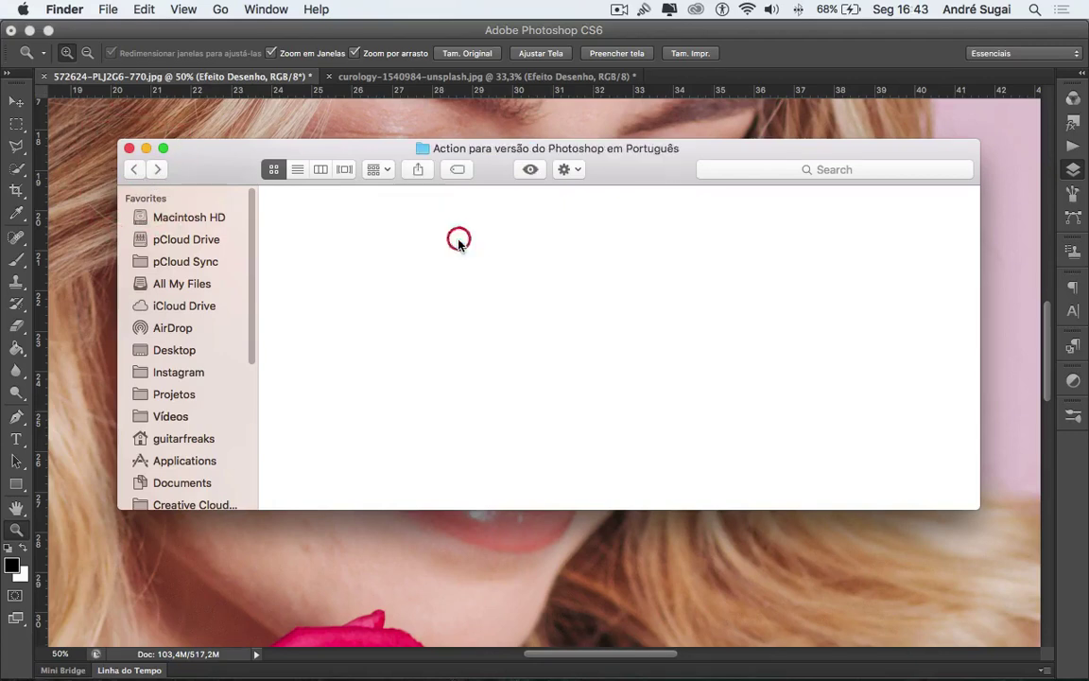
{"action": "left_click", "coordinate": [134, 170]}
{"action": "left_click", "coordinate": [135, 170]}
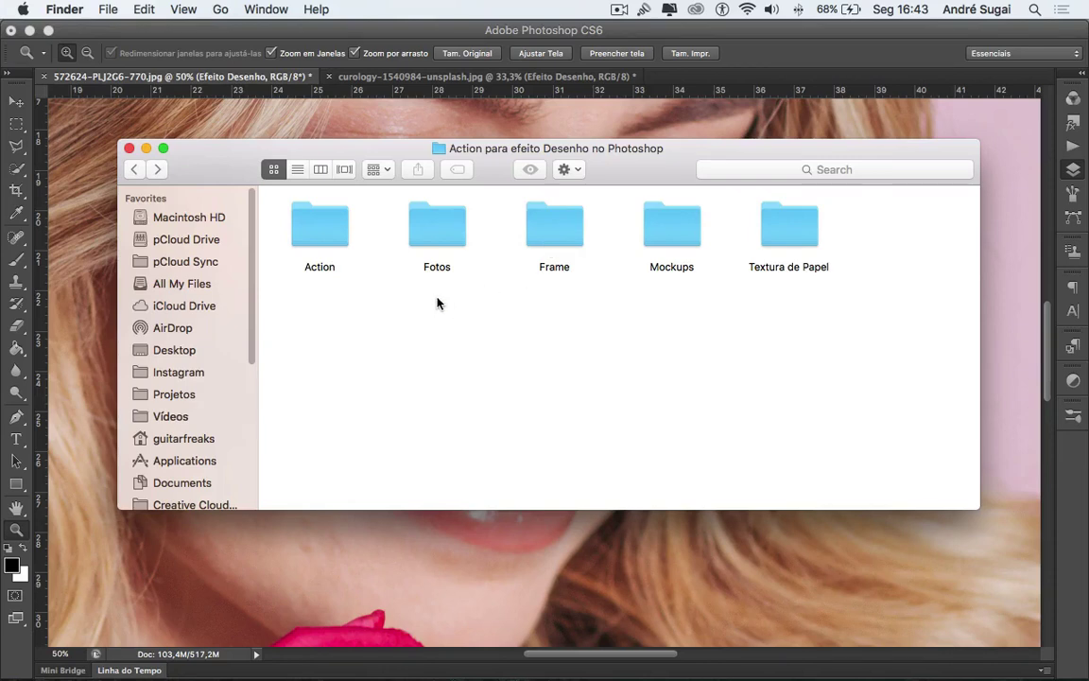
{"action": "double_click", "coordinate": [446, 234]}
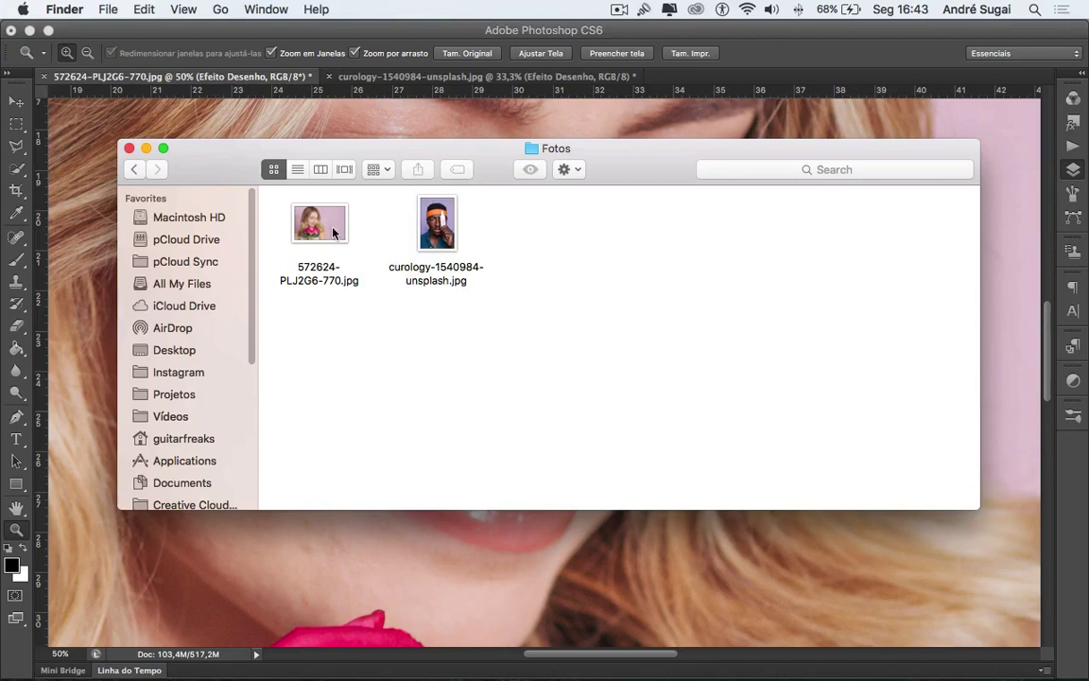
{"action": "left_click", "coordinate": [134, 172]}
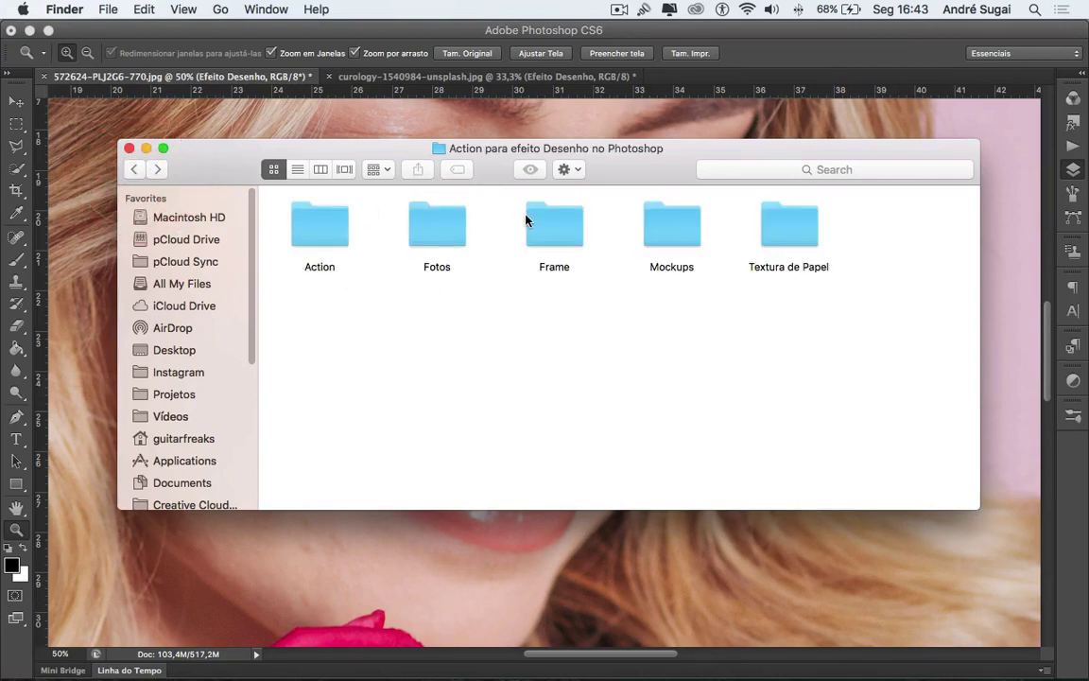
Step: Open both Frame-Horizontal.psd and Frame-Vertical.psd from the Frame folder in Photoshop
{"action": "double_click", "coordinate": [554, 229]}
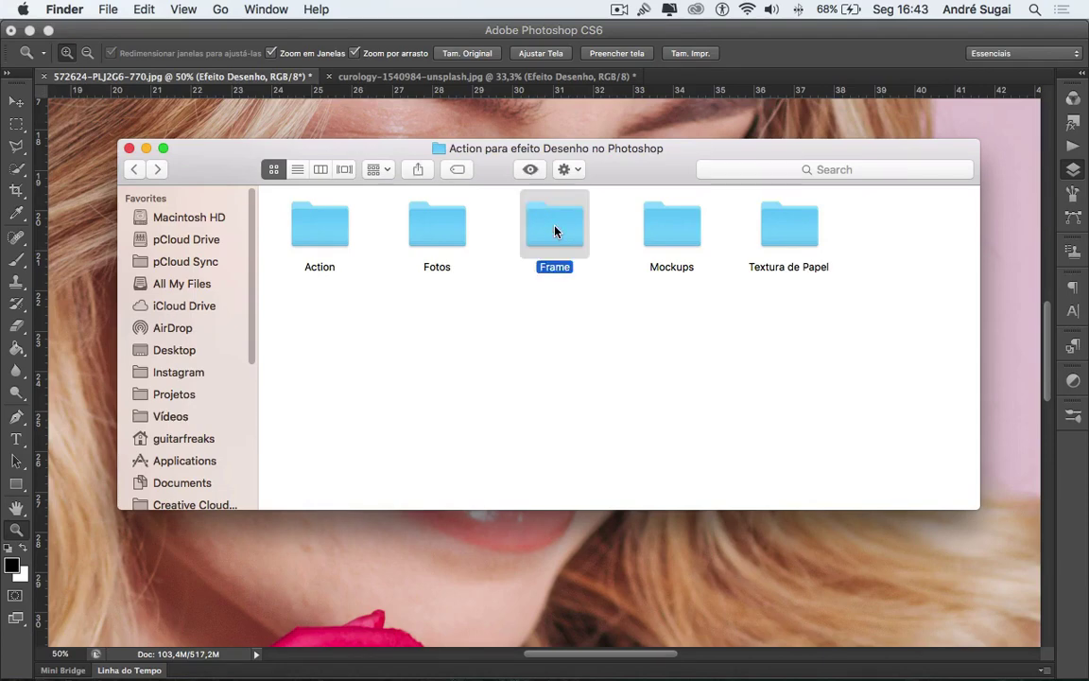
{"action": "left_click", "coordinate": [436, 223], "text": "shift"}
{"action": "left_click", "coordinate": [316, 221], "text": "shift"}
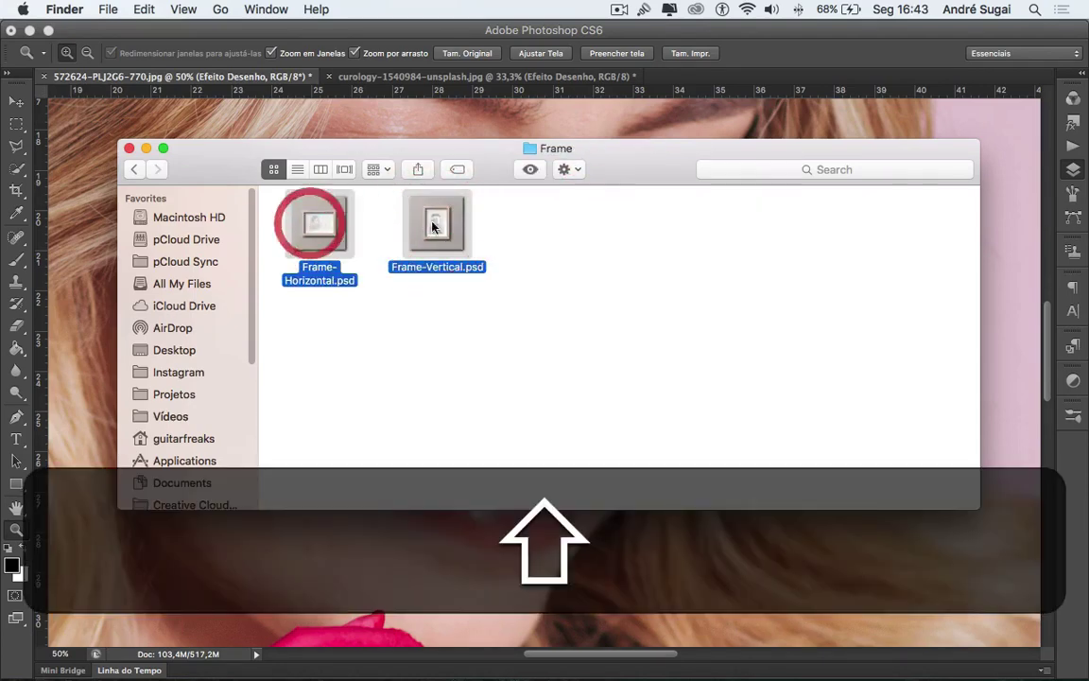
{"action": "left_click_drag", "start_coordinate": [436, 223], "coordinate": [437, 223]}
{"action": "double_click", "coordinate": [436, 223]}
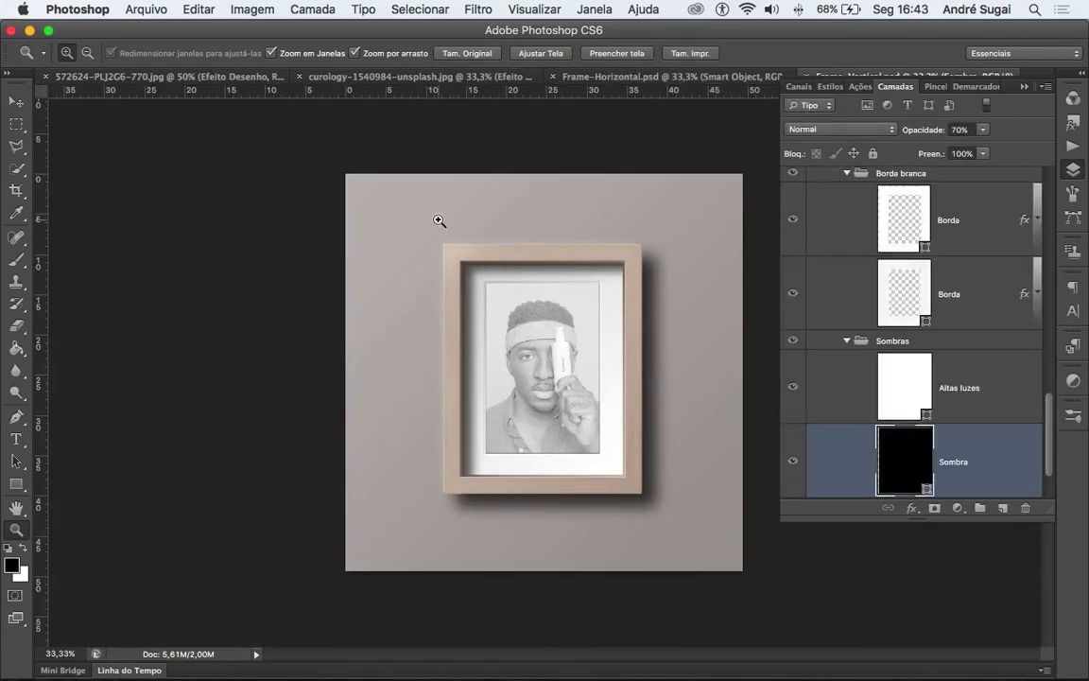
Step: Examine the framed drawing of the woman in Frame-Horizontal.psd up close
{"action": "left_click", "coordinate": [611, 79]}
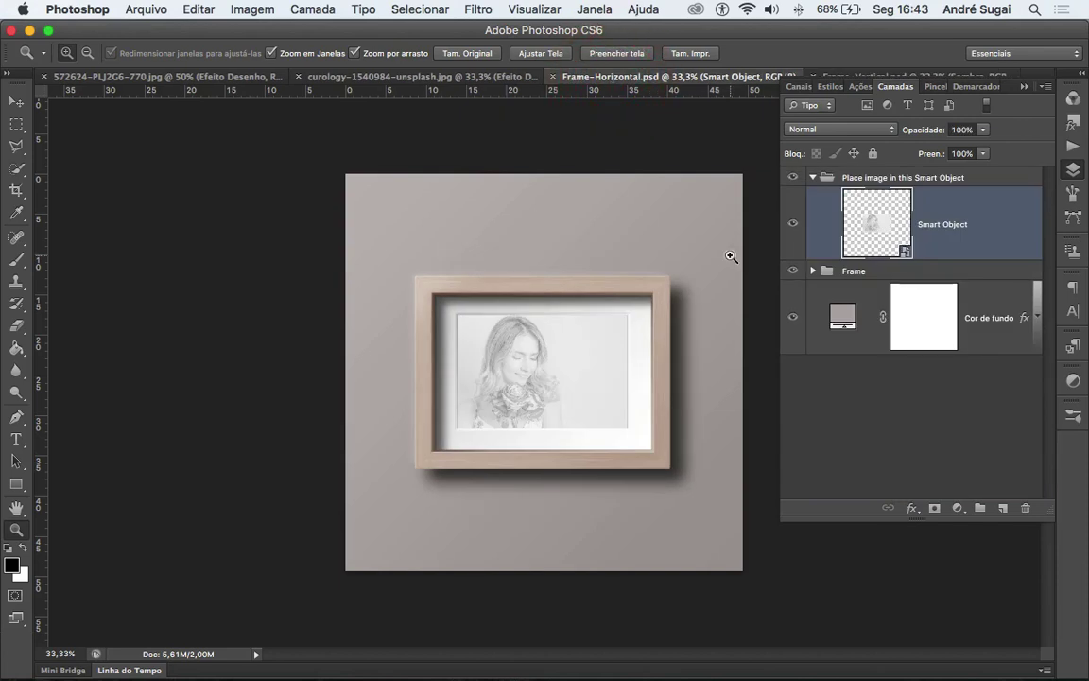
{"action": "left_click", "coordinate": [558, 363]}
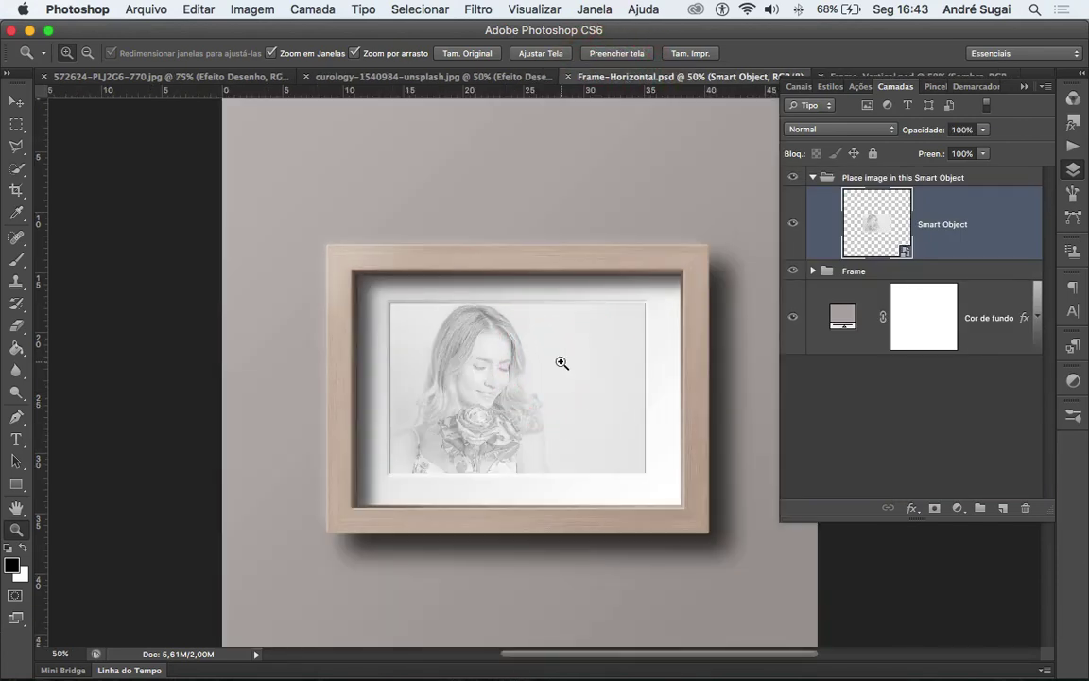
{"action": "left_click", "coordinate": [559, 363]}
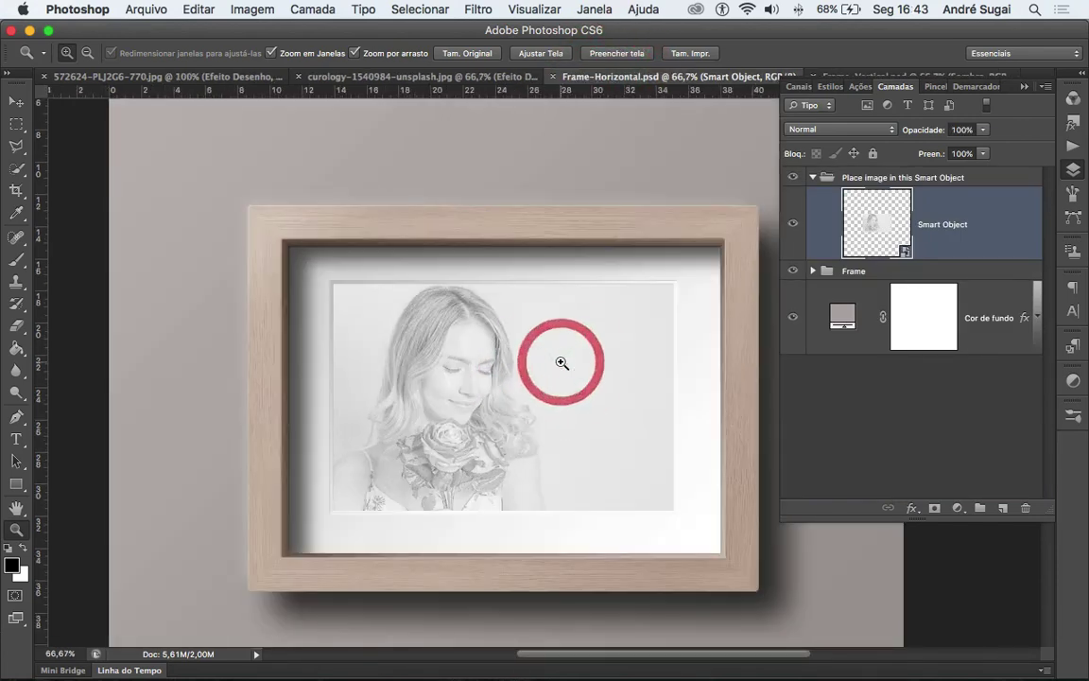
{"action": "left_click", "coordinate": [501, 369], "text": "alt"}
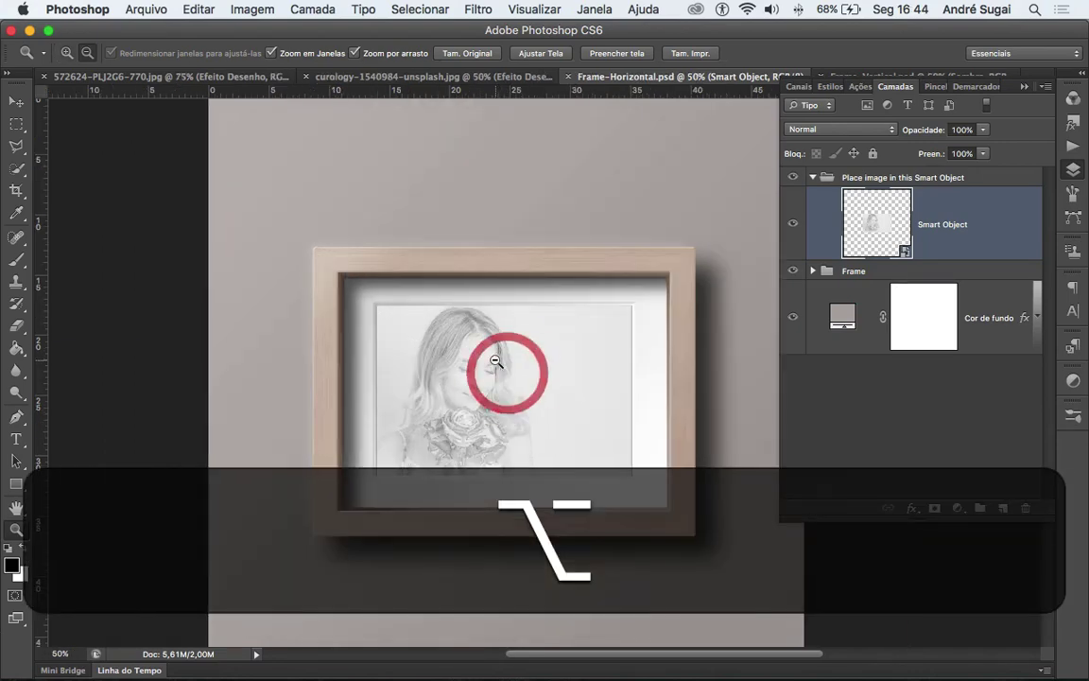
Step: Collapse the Frame layer group in Frame-Vertical.psd and compare the document with Frame-Horizontal.psd
{"action": "left_click", "coordinate": [836, 76]}
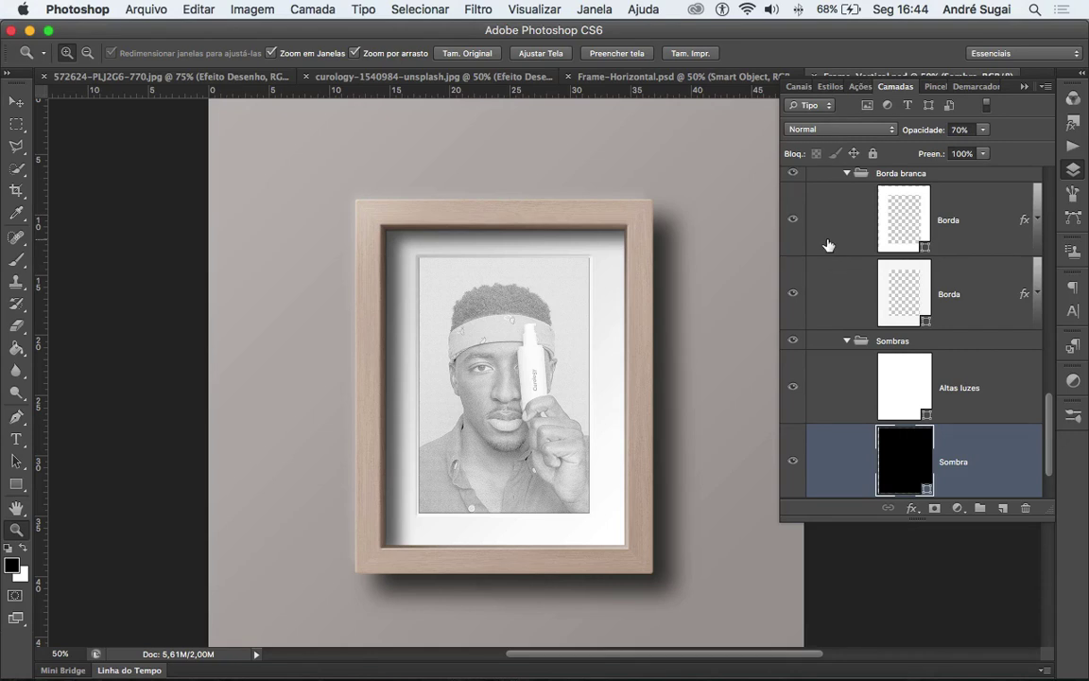
{"action": "scroll", "coordinate": [828, 246], "scroll_direction": "up", "scroll_amount": 10}
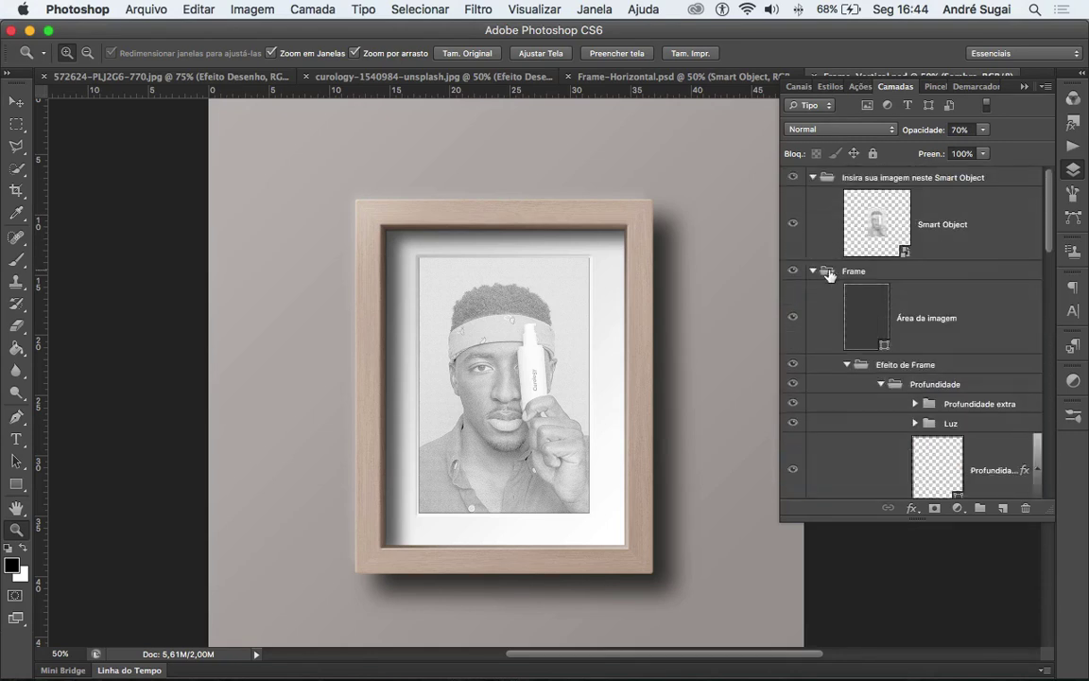
{"action": "left_click", "coordinate": [813, 273]}
{"action": "left_click", "coordinate": [666, 76]}
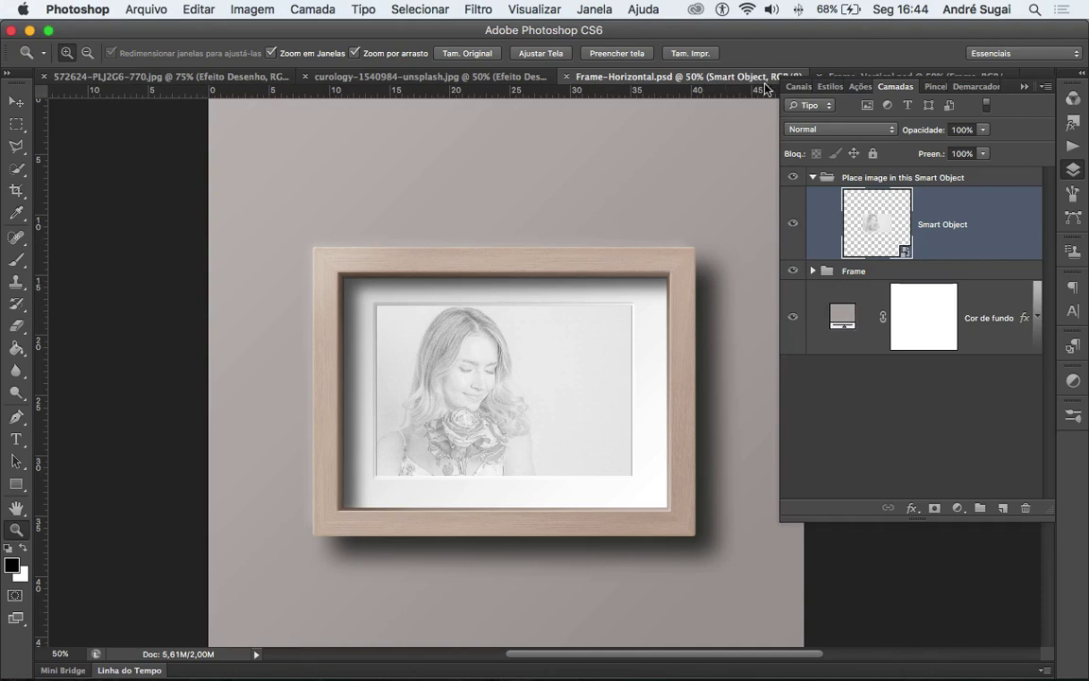
{"action": "left_click", "coordinate": [854, 77]}
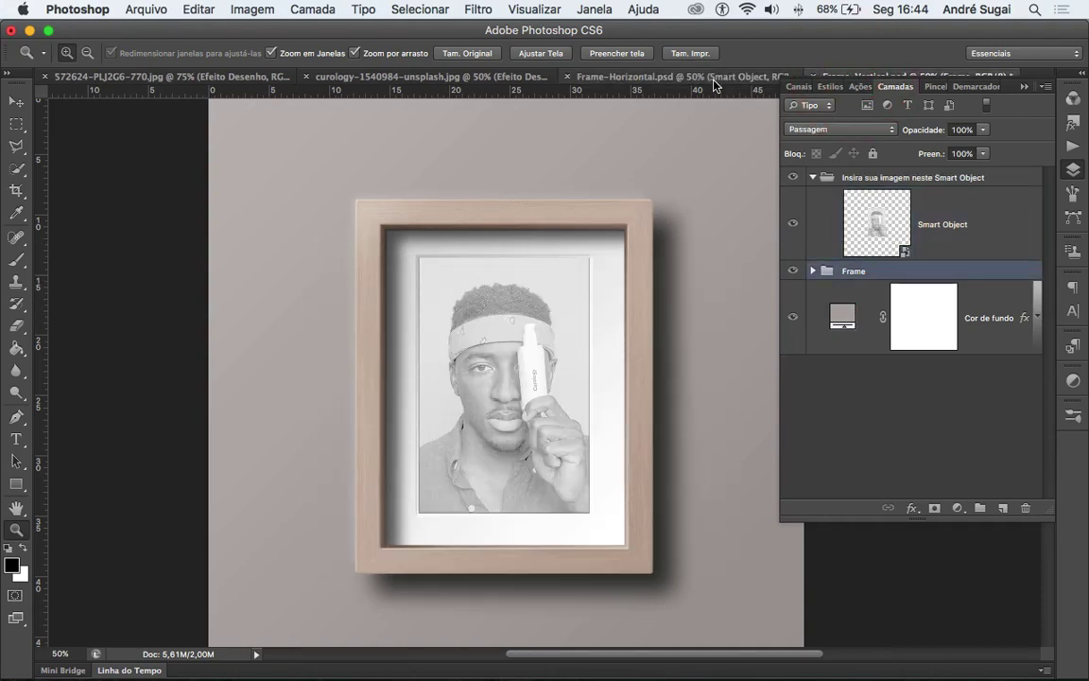
Step: Bring up the whole photo in 572624-PLJ2G6-770.jpg and turn on the Efeito Desenho group's visibility
{"action": "left_click", "coordinate": [641, 72]}
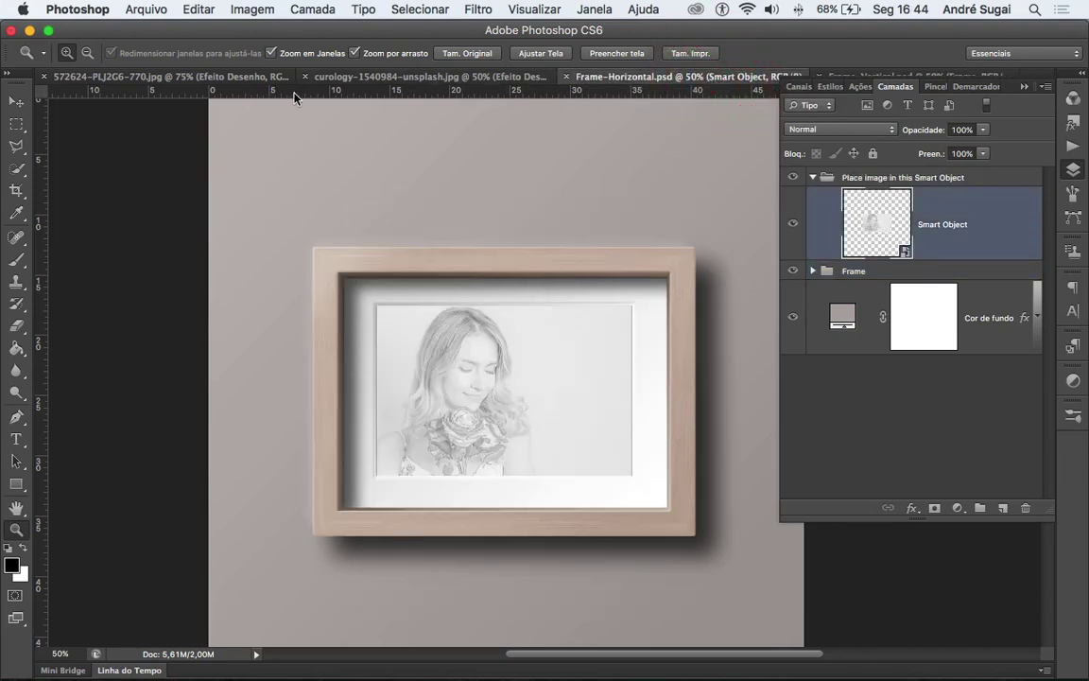
{"action": "left_click", "coordinate": [222, 78]}
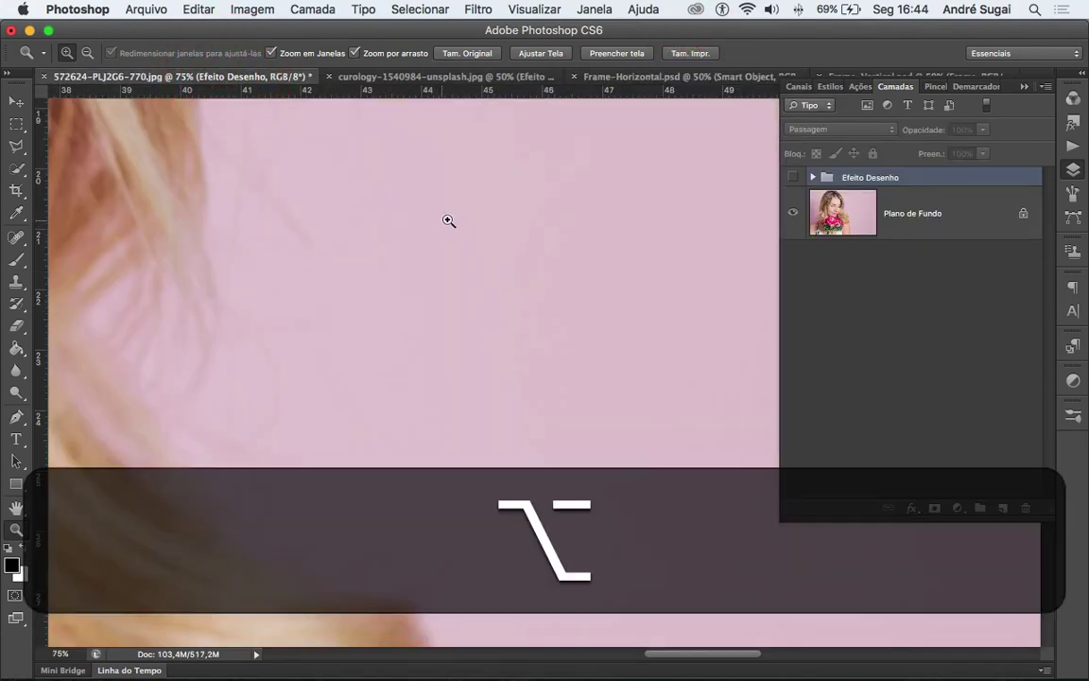
{"action": "left_click", "coordinate": [448, 220], "text": "alt"}
{"action": "left_click", "coordinate": [448, 220], "text": "alt"}
{"action": "left_click", "coordinate": [448, 221], "text": "alt"}
{"action": "left_click", "coordinate": [448, 220], "text": "alt"}
{"action": "left_click", "coordinate": [448, 220], "text": "alt"}
{"action": "left_click", "coordinate": [450, 220], "text": "alt"}
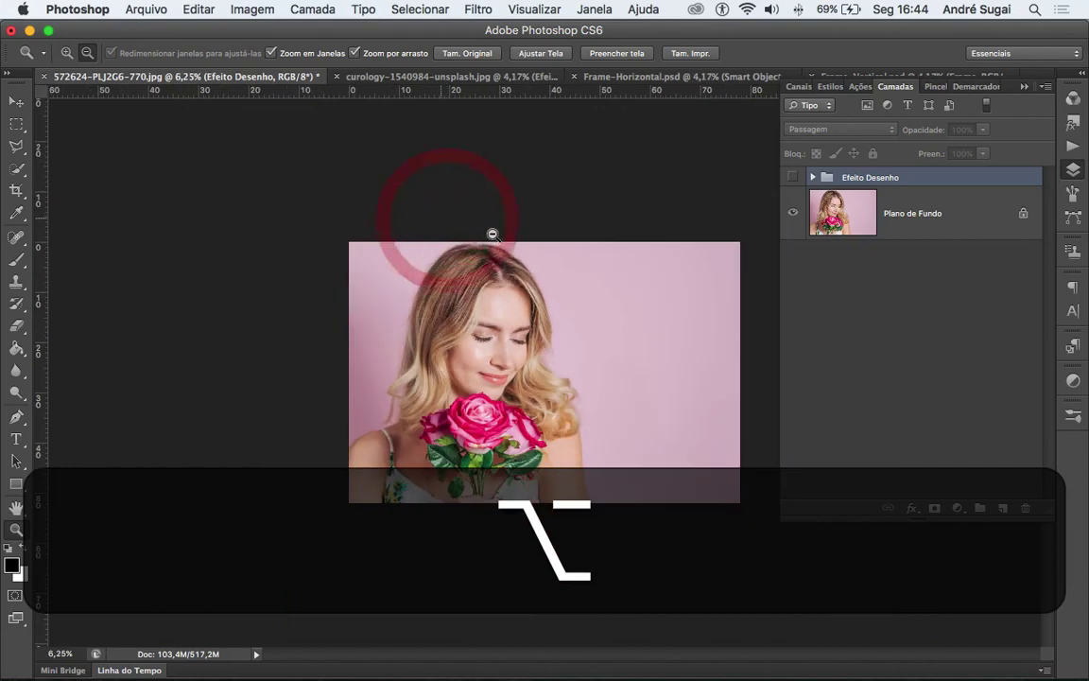
{"action": "left_click", "coordinate": [571, 299], "text": "alt"}
{"action": "left_click", "coordinate": [616, 326], "text": "alt"}
{"action": "left_click", "coordinate": [617, 325]}
{"action": "left_click", "coordinate": [616, 325]}
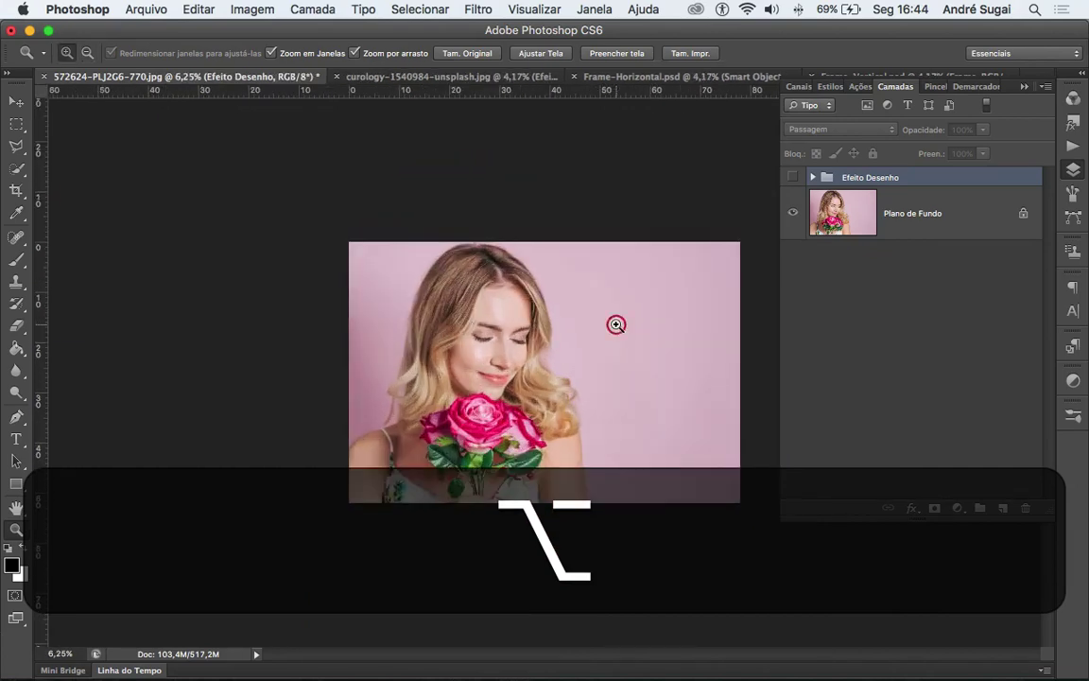
{"action": "left_click", "coordinate": [617, 325]}
{"action": "left_click", "coordinate": [791, 181]}
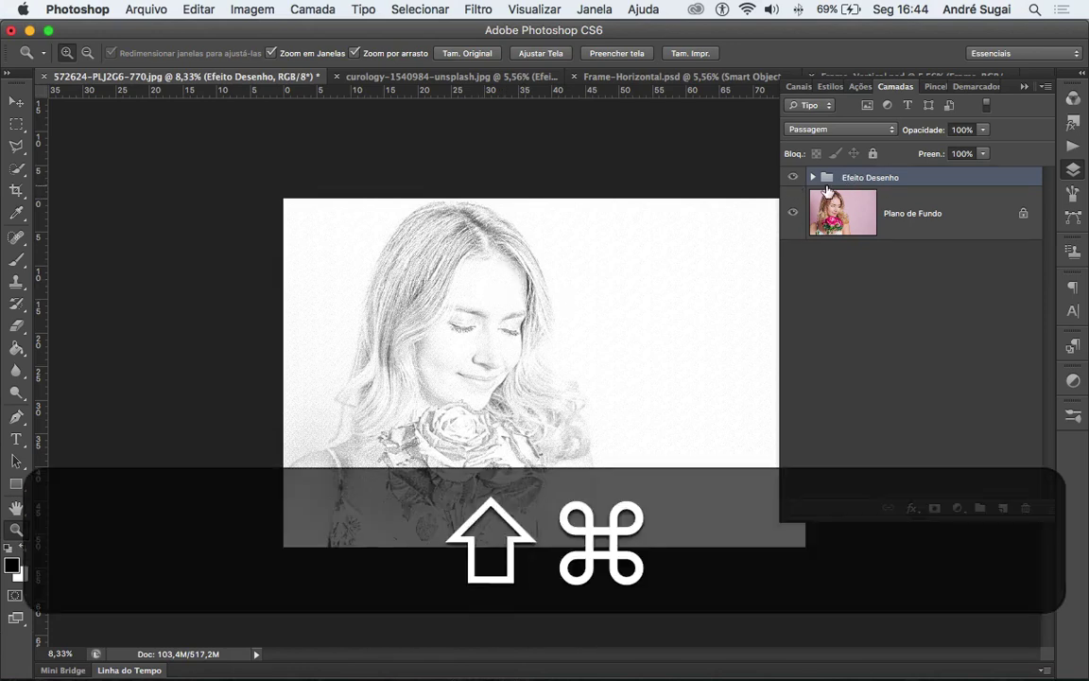
Step: Stamp all visible layers of the woman's drawing into a new merged layer and copy its entire contents
{"action": "key", "text": "super+alt+shift+e"}
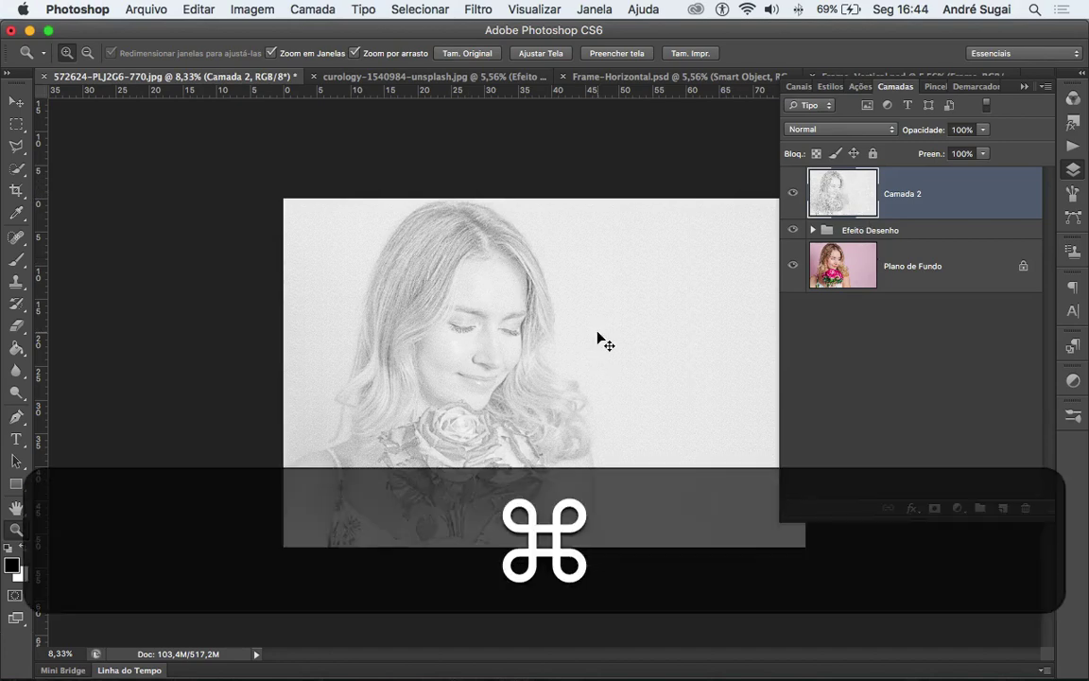
{"action": "key", "text": "super+a"}
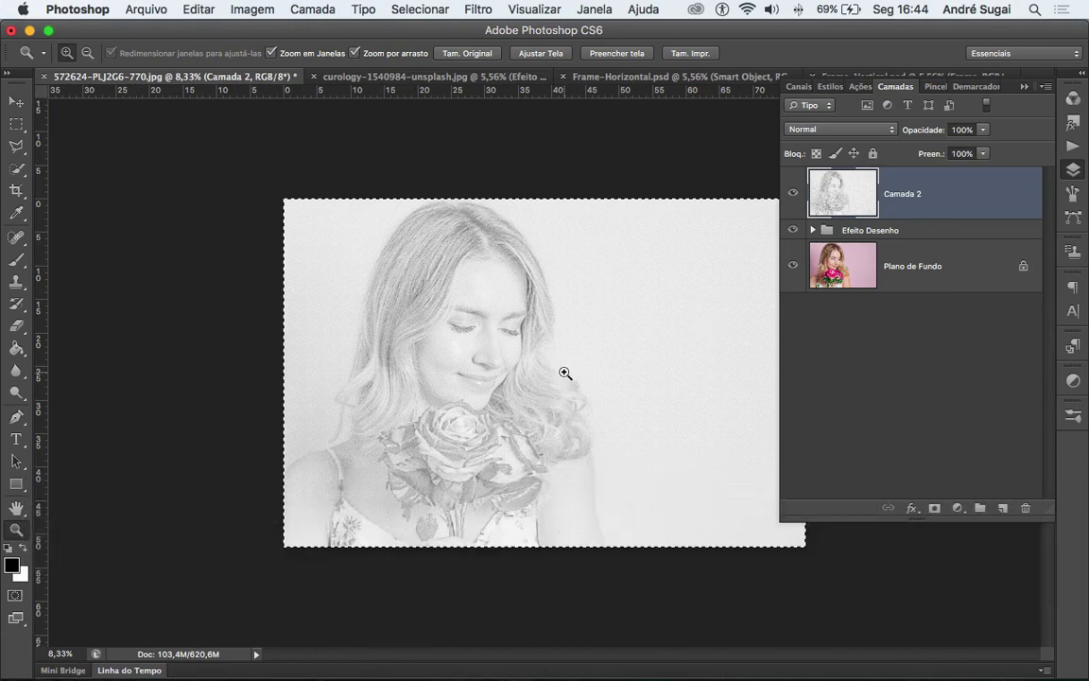
{"action": "key", "text": "super+c"}
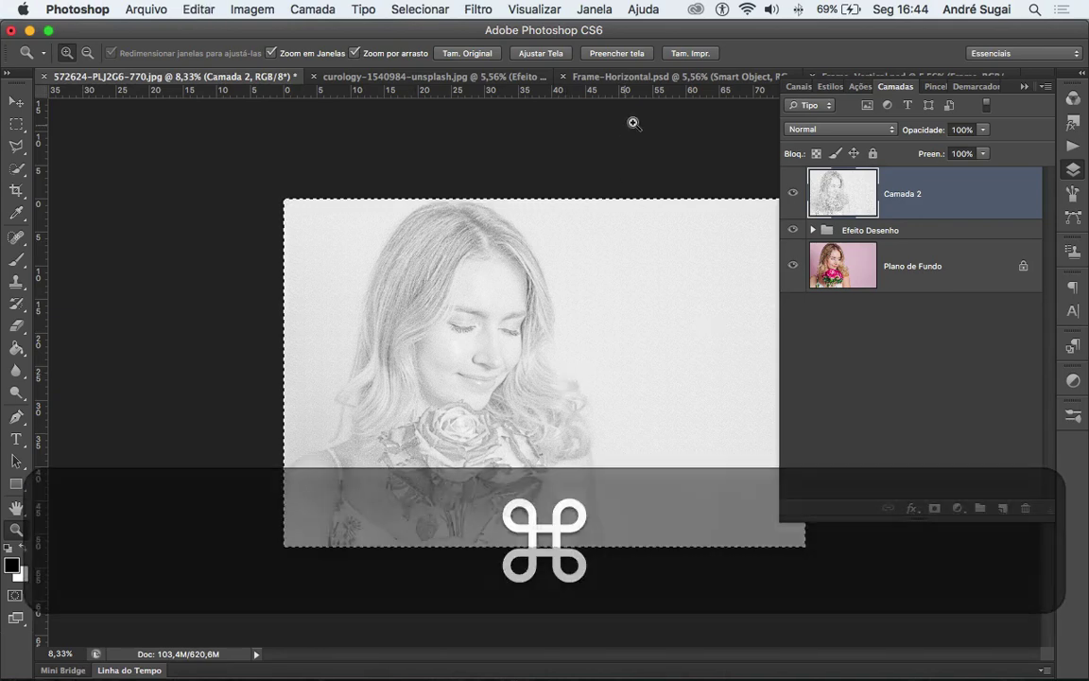
Step: Open the Smart Object of Frame-Horizontal.psd for editing and replace its existing drawing layer with the copied drawing
{"action": "left_click", "coordinate": [567, 76]}
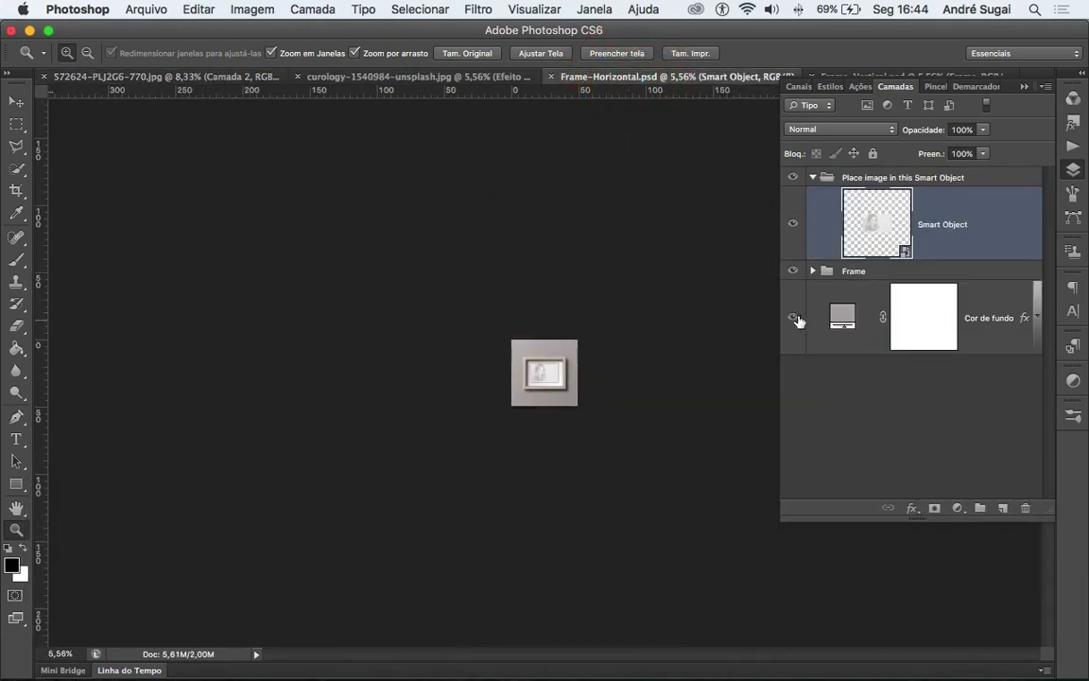
{"action": "left_click", "coordinate": [567, 370]}
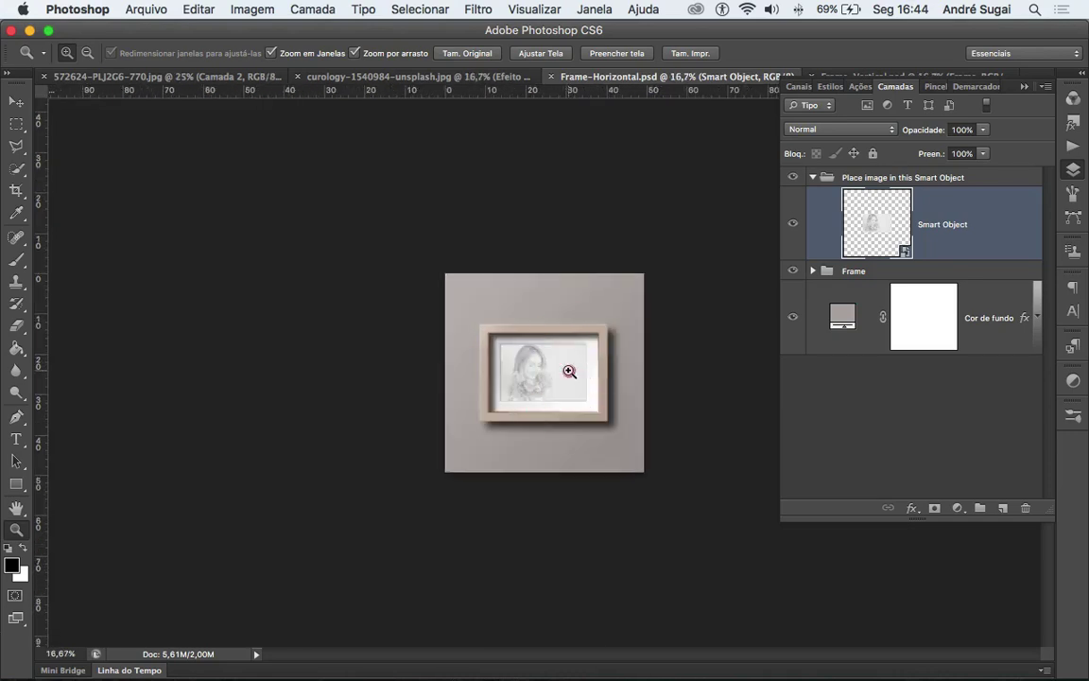
{"action": "left_click", "coordinate": [567, 369]}
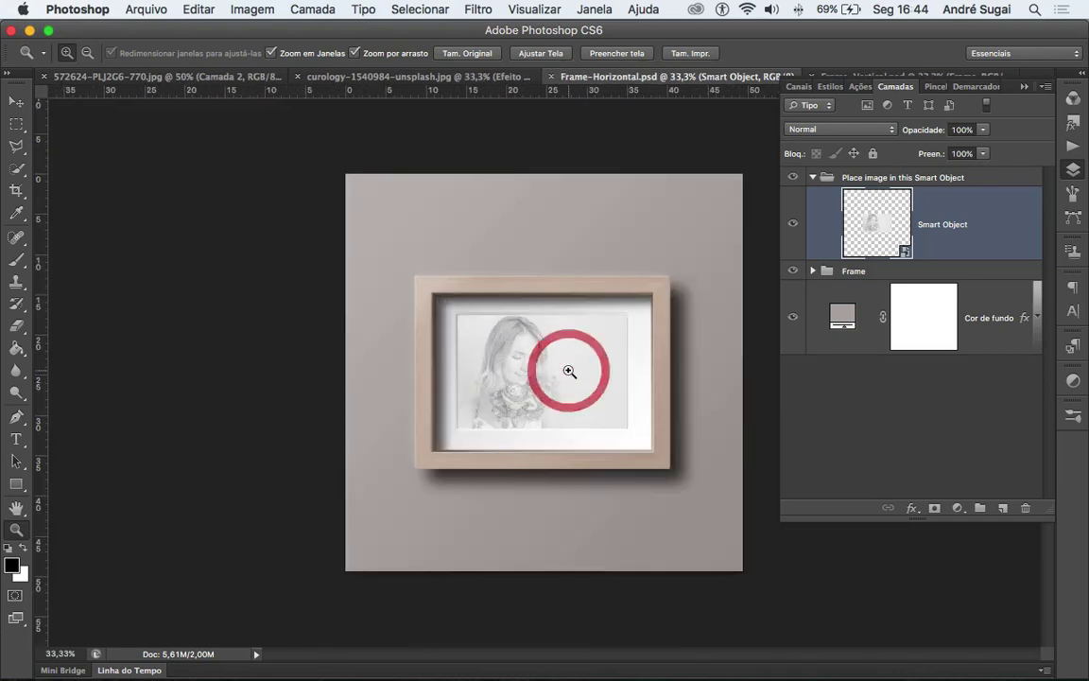
{"action": "double_click", "coordinate": [879, 226]}
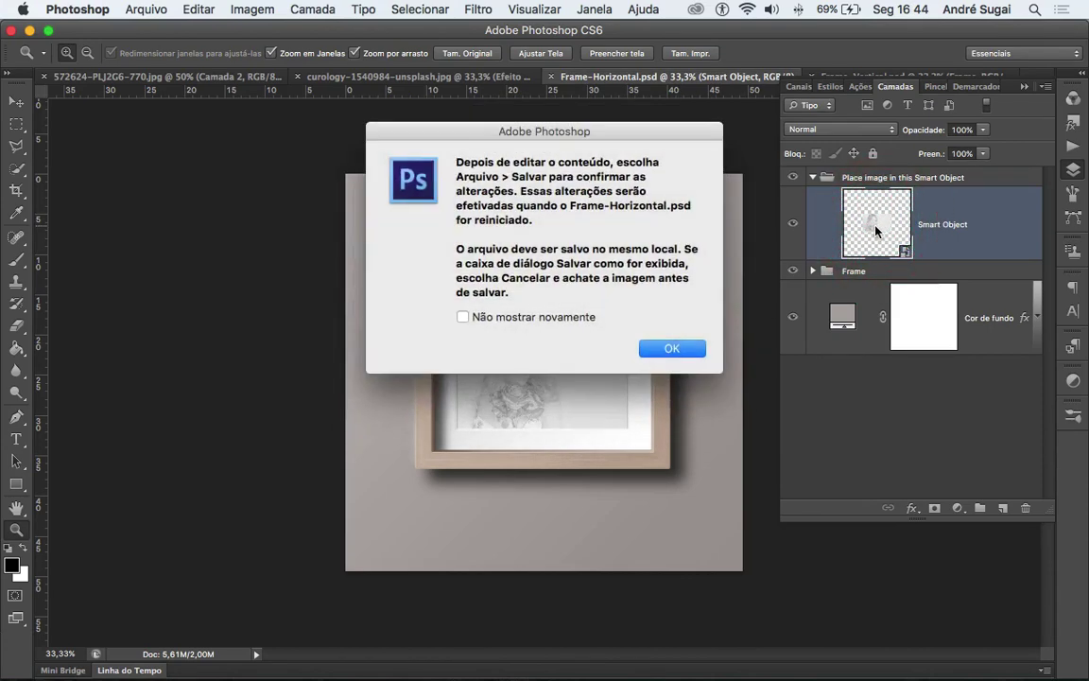
{"action": "left_click", "coordinate": [683, 349]}
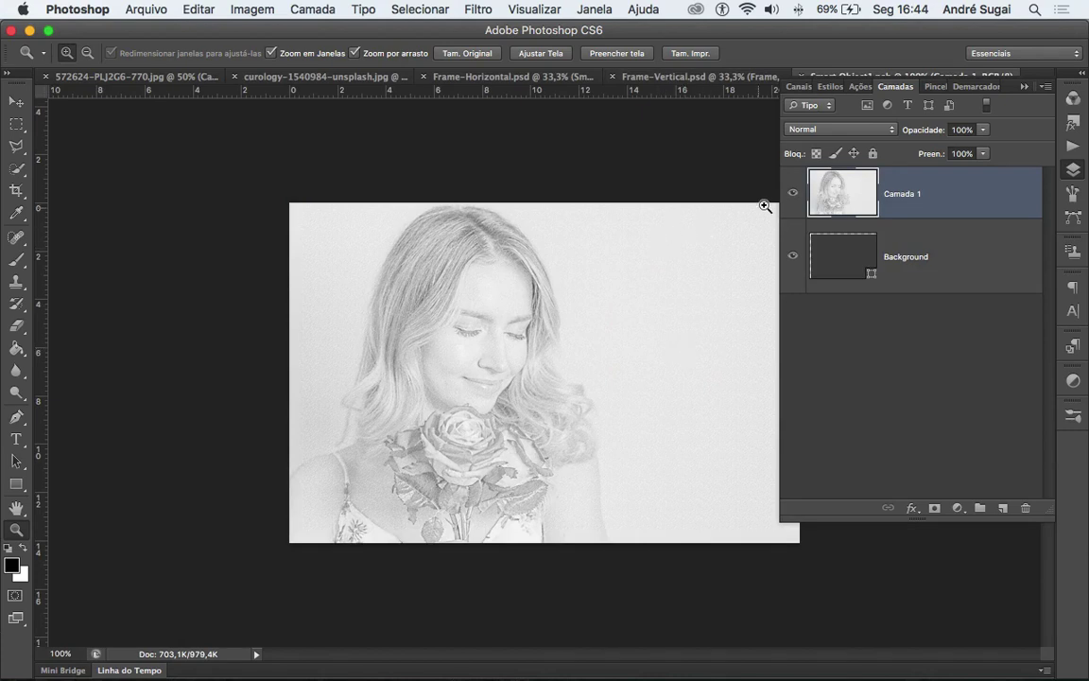
{"action": "key", "text": "BackSpace"}
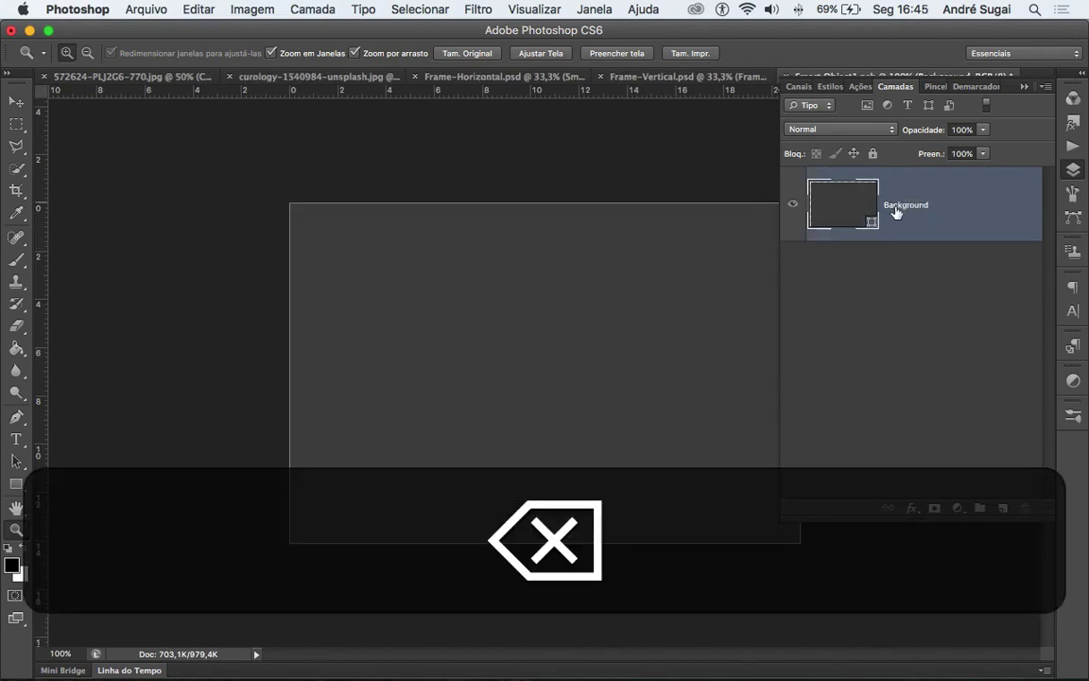
{"action": "key", "text": "super+v"}
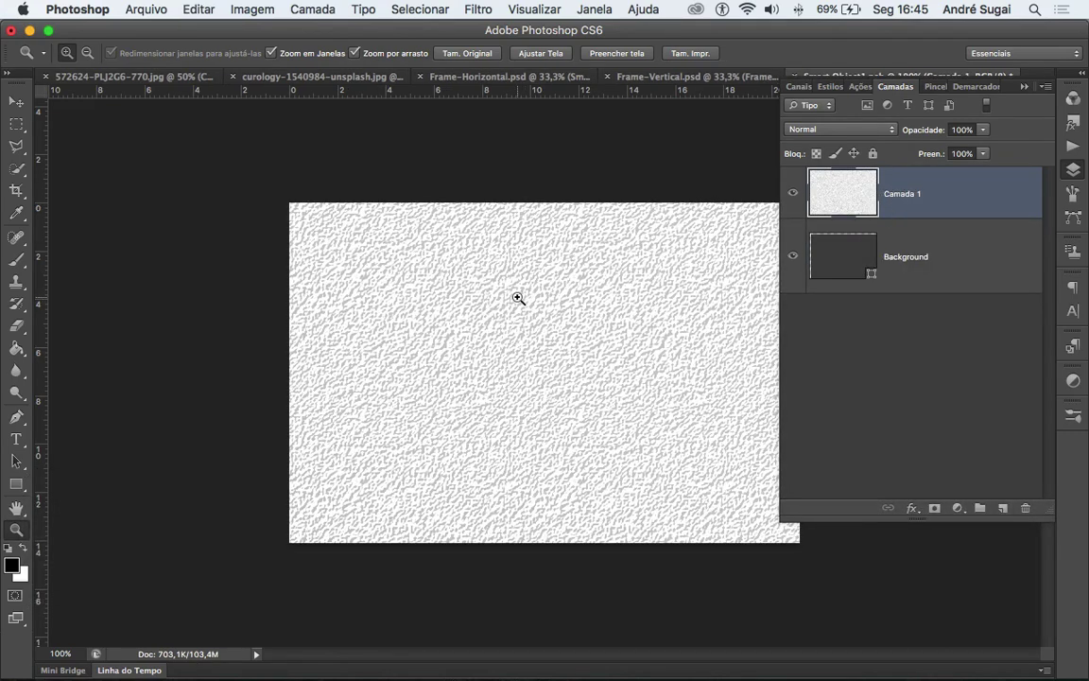
Step: Scale the oversized pasted drawing down proportionally to about 12.4% with Free Transform, keeping its upper-left corner in place
{"action": "key", "text": "super"}
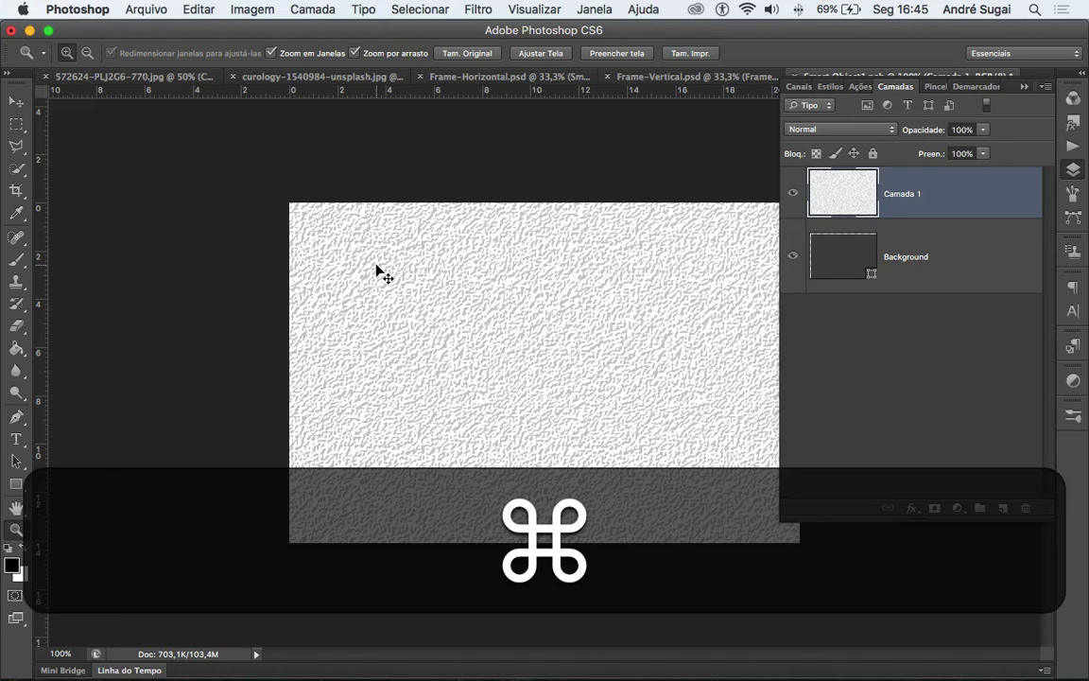
{"action": "key", "text": "super+t"}
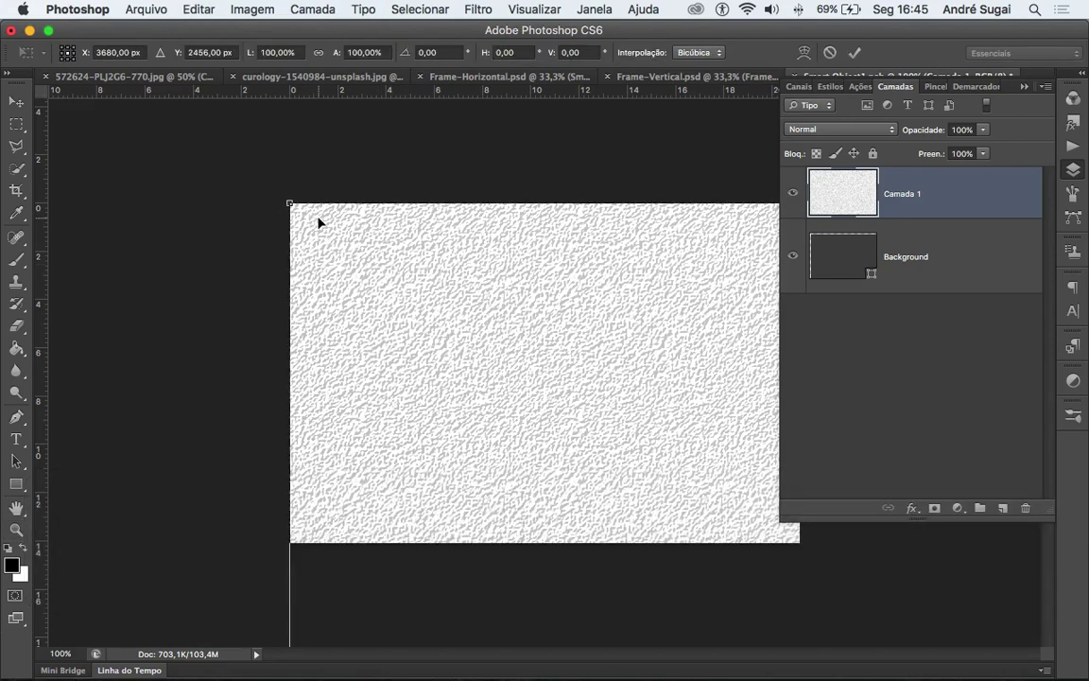
{"action": "key", "text": "super+0"}
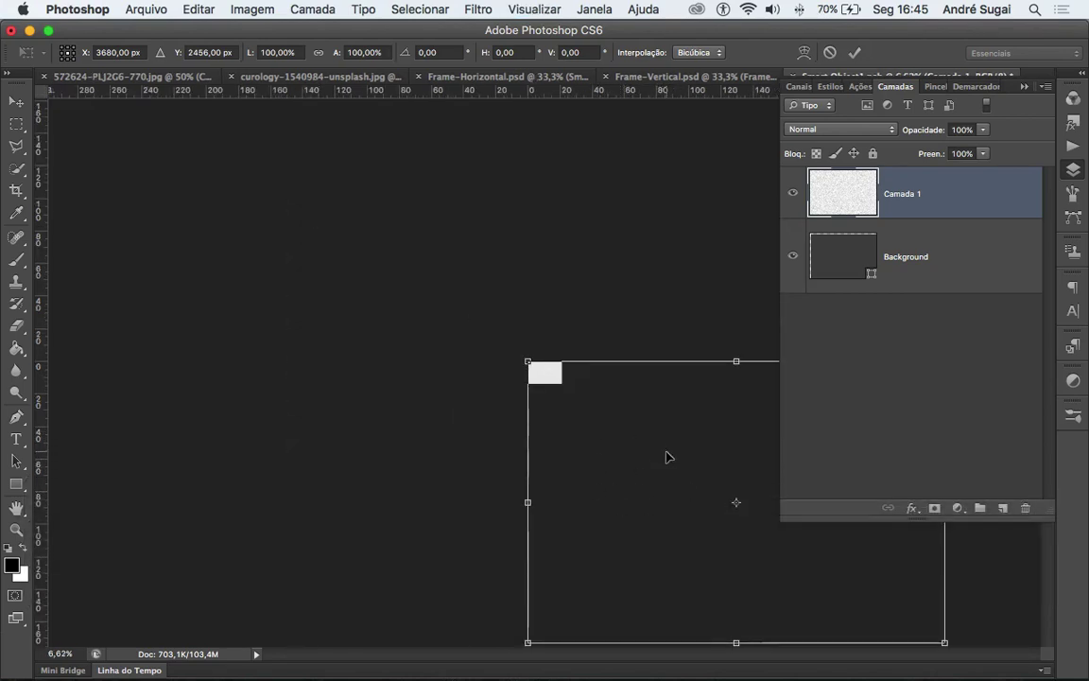
{"action": "key", "text": "shift"}
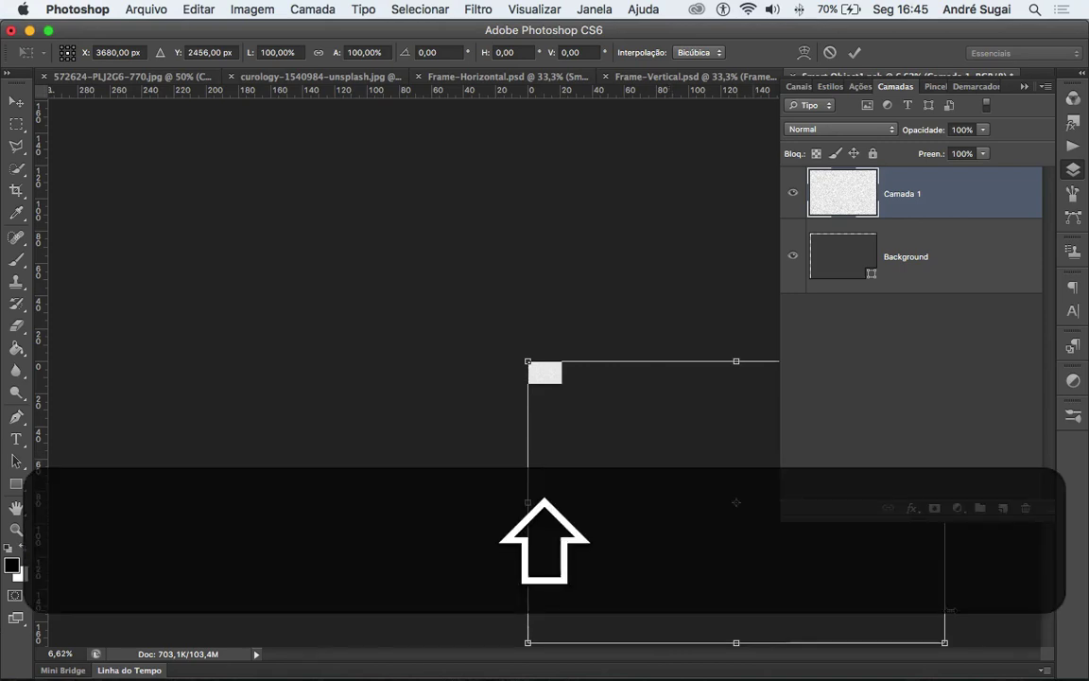
{"action": "left_click_drag", "start_coordinate": [944, 643], "coordinate": [570, 408]}
Step: Enlarge the drawing slightly to about 13.25% so the woman's face fills the canvas, and apply the transform
{"action": "key", "text": "super"}
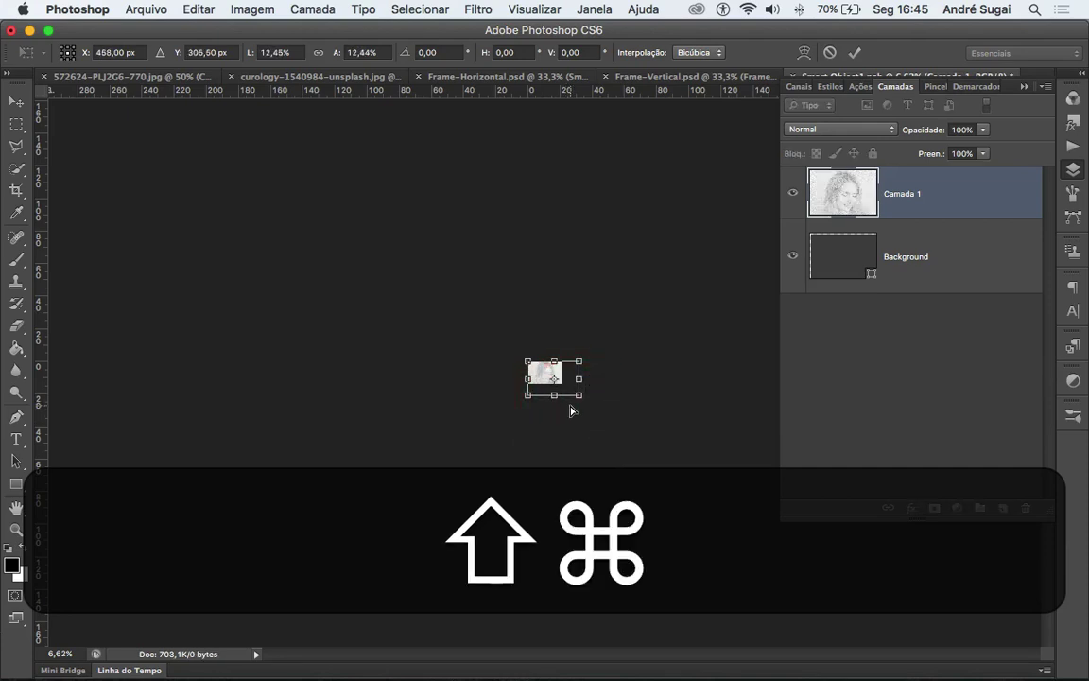
{"action": "key", "text": "super+equal"}
{"action": "key", "text": "super+equal"}
{"action": "key", "text": "super+equal"}
{"action": "key", "text": "super+equal"}
{"action": "key", "text": "super+equal"}
{"action": "key", "text": "super+equal"}
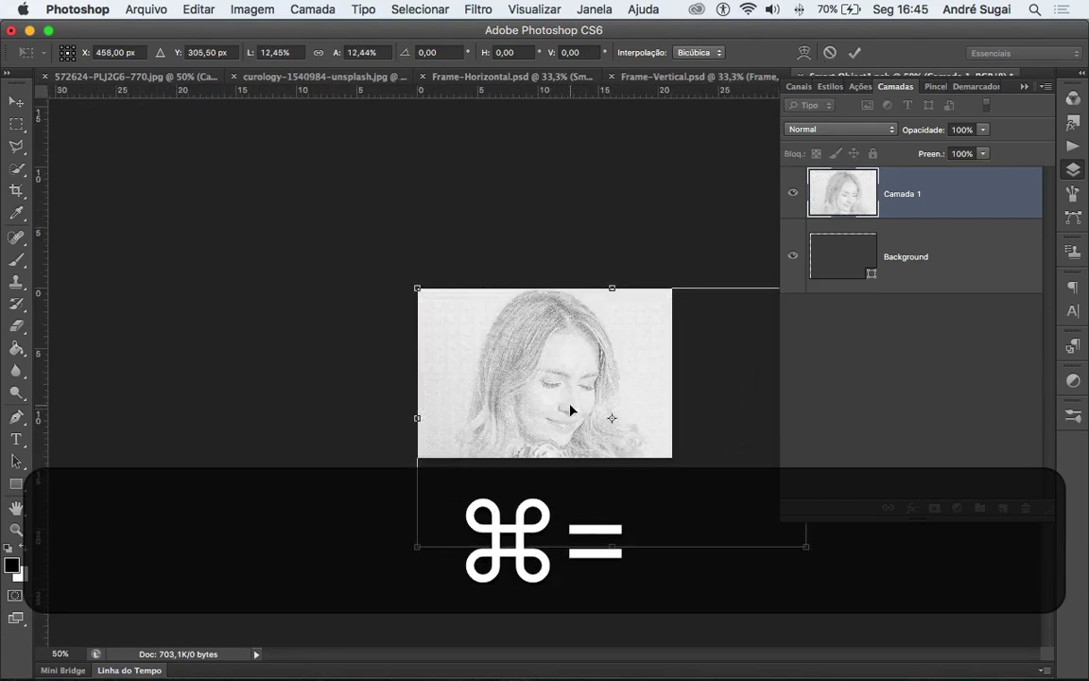
{"action": "key", "text": "super+equal"}
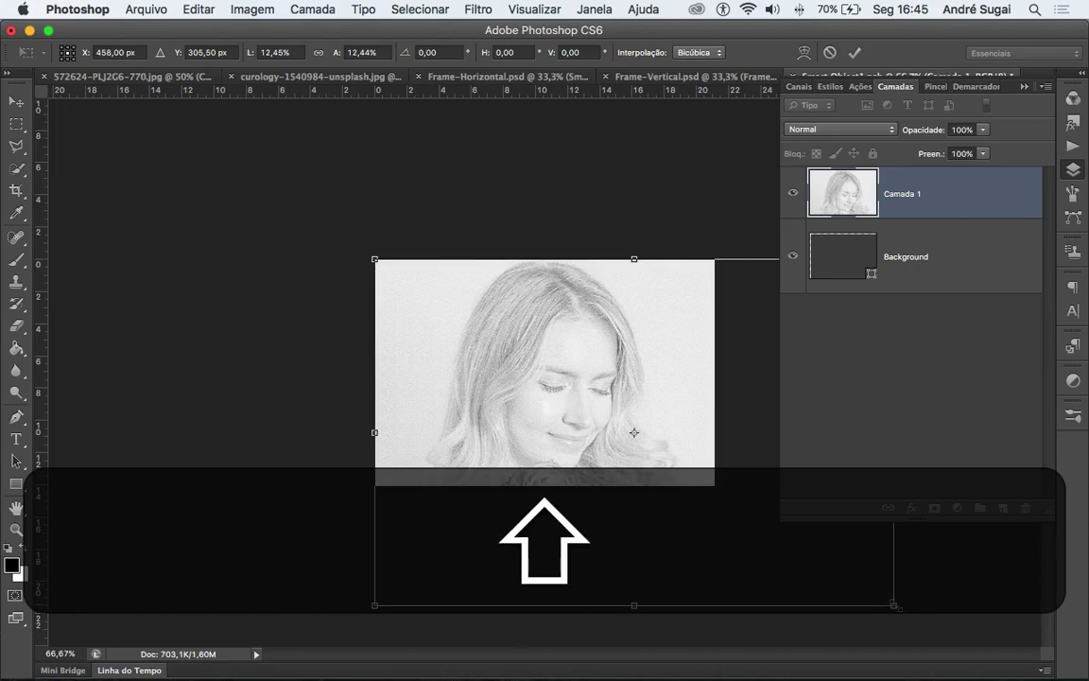
{"action": "left_click_drag", "start_coordinate": [895, 606], "coordinate": [924, 643]}
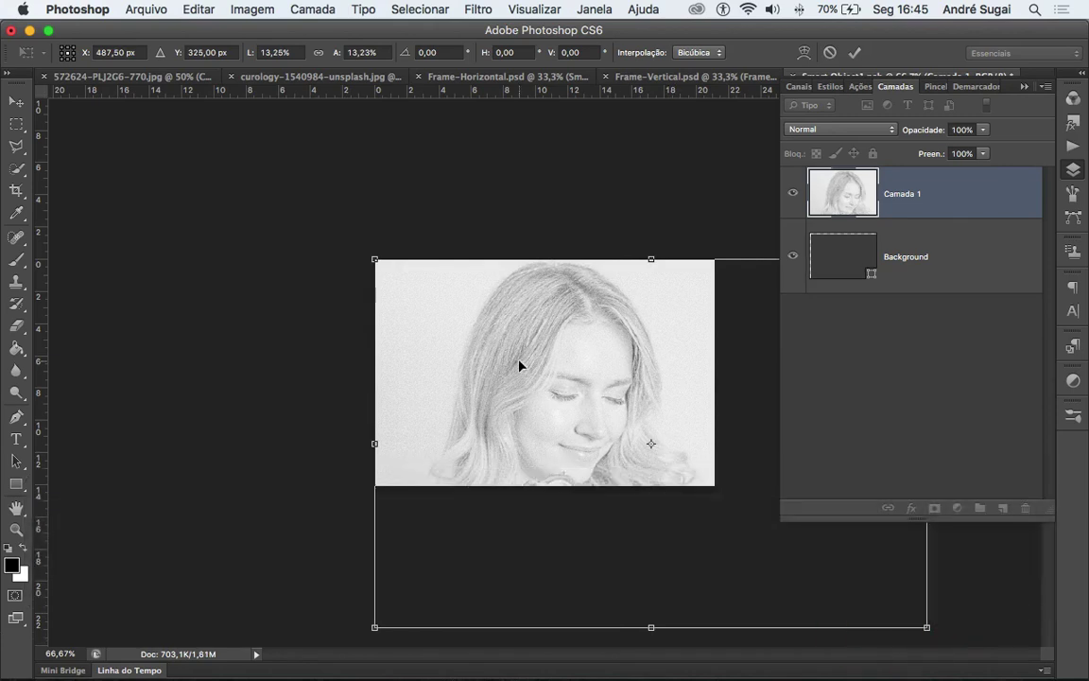
{"action": "key", "text": "Return"}
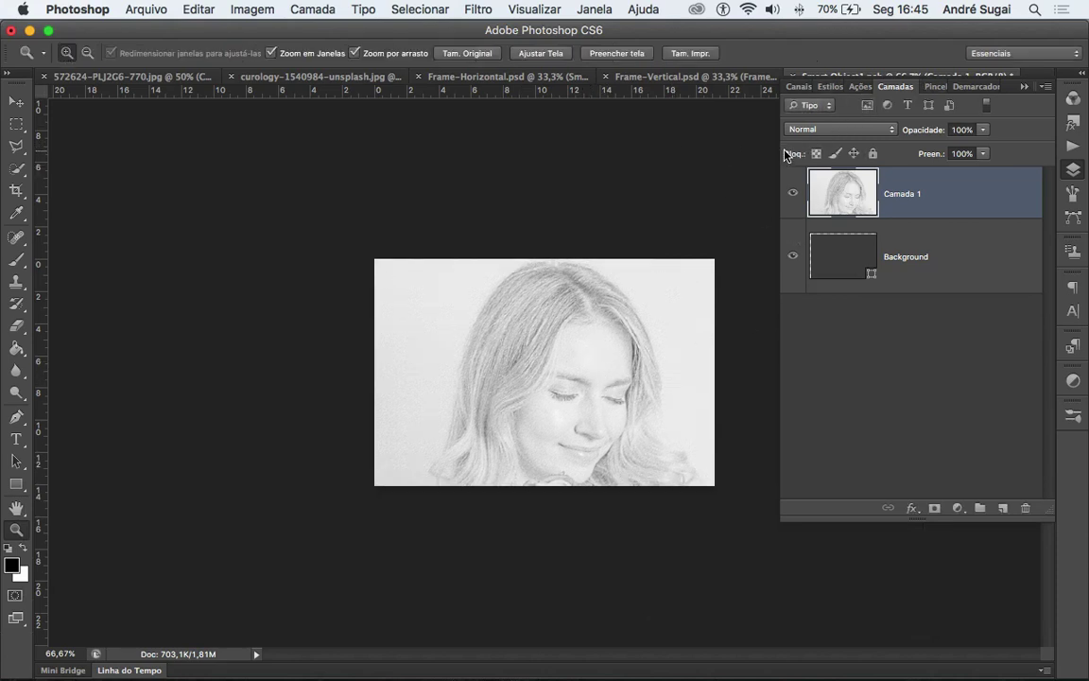
Step: Save and close Smart Object1.psb, updating Frame-Horizontal.psd, and inspect the framed drawing up close
{"action": "left_click", "coordinate": [1024, 86]}
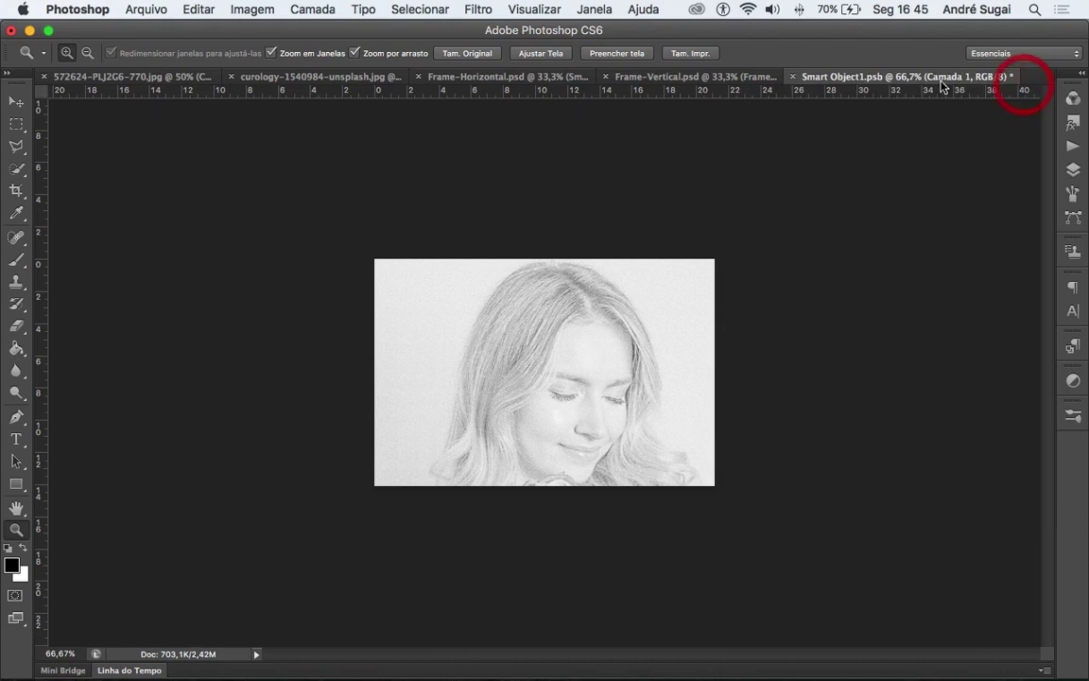
{"action": "left_click", "coordinate": [792, 77]}
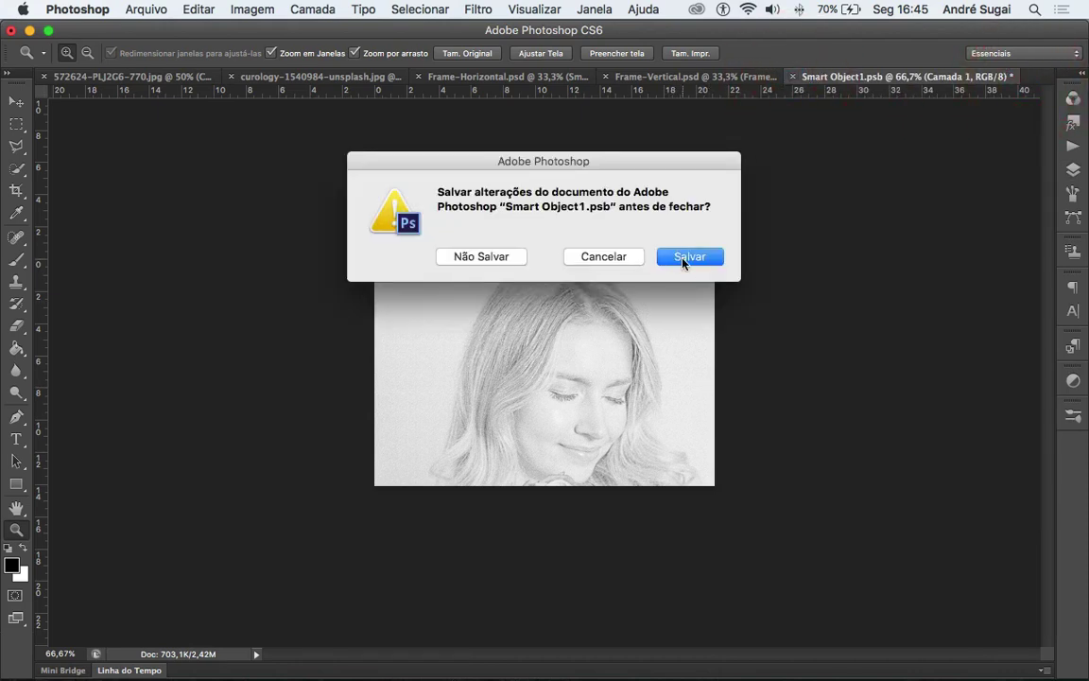
{"action": "left_click", "coordinate": [686, 257]}
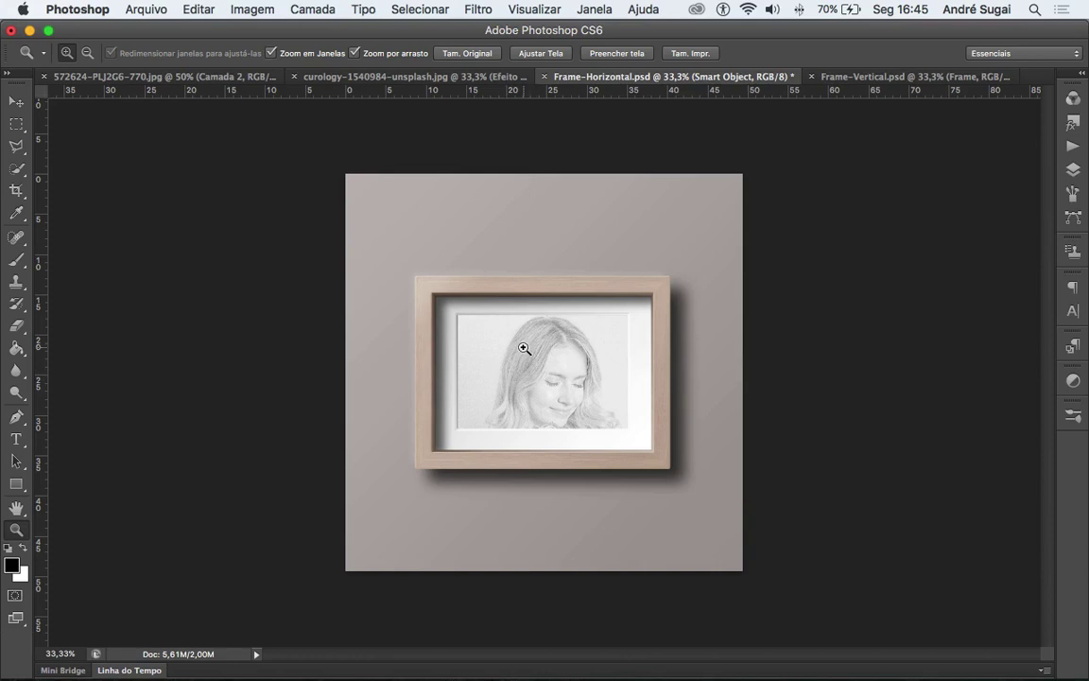
{"action": "left_click", "coordinate": [570, 379]}
{"action": "left_click", "coordinate": [568, 377]}
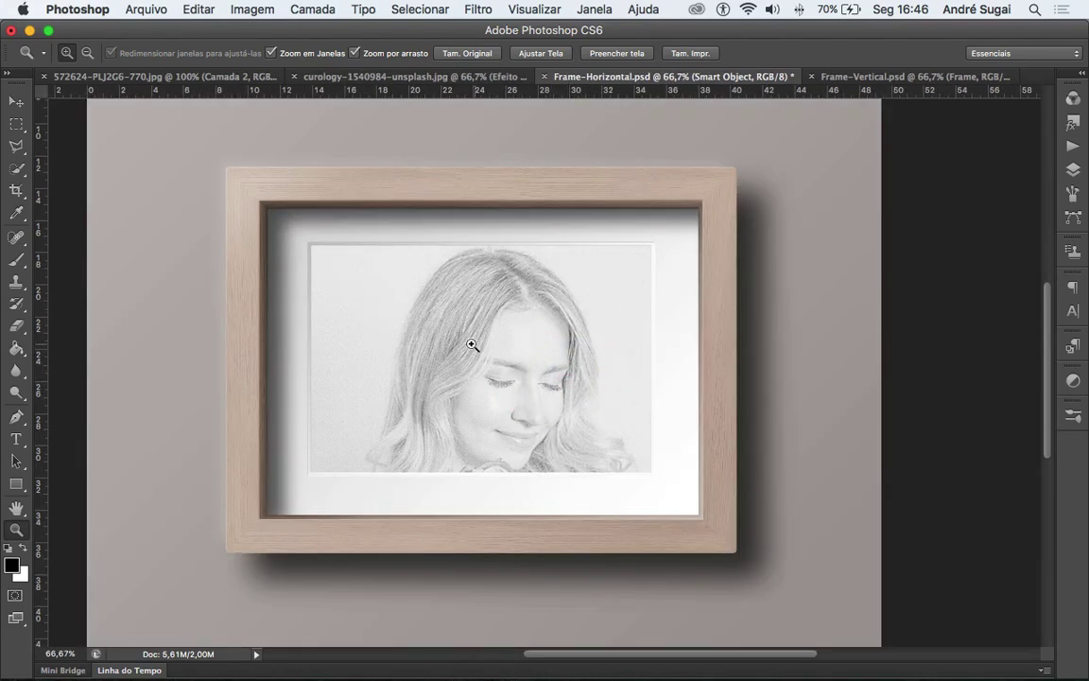
Step: Switch to Frame-Vertical.psd, show its layers and select the Smart Object layer holding the man's drawing
{"action": "left_click", "coordinate": [863, 77]}
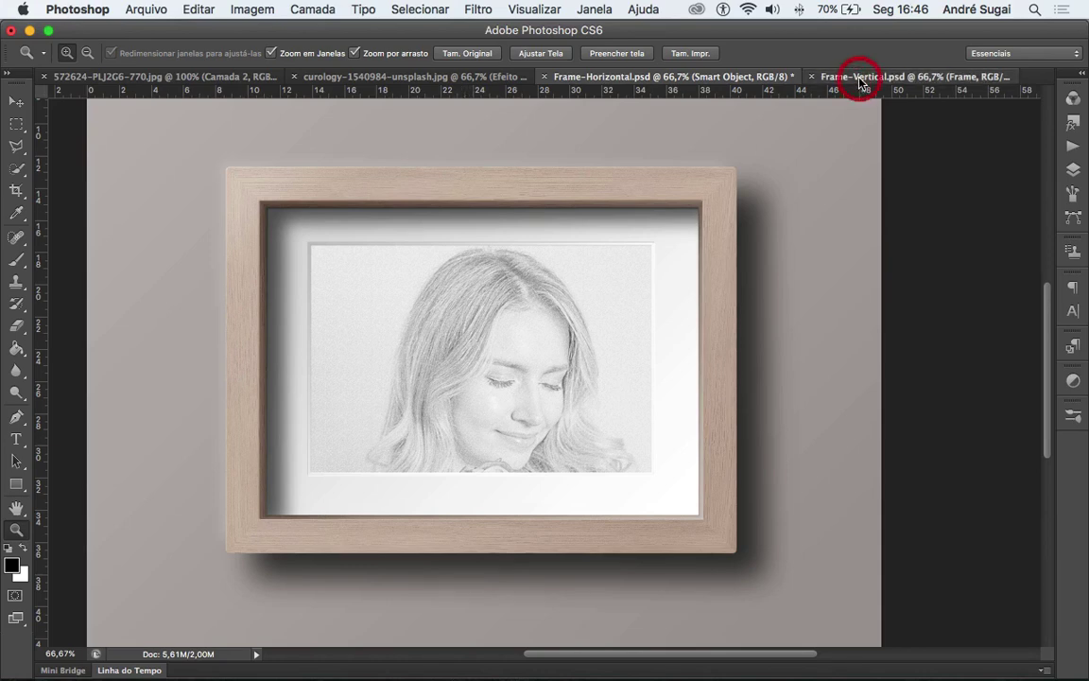
{"action": "left_click", "coordinate": [1069, 169]}
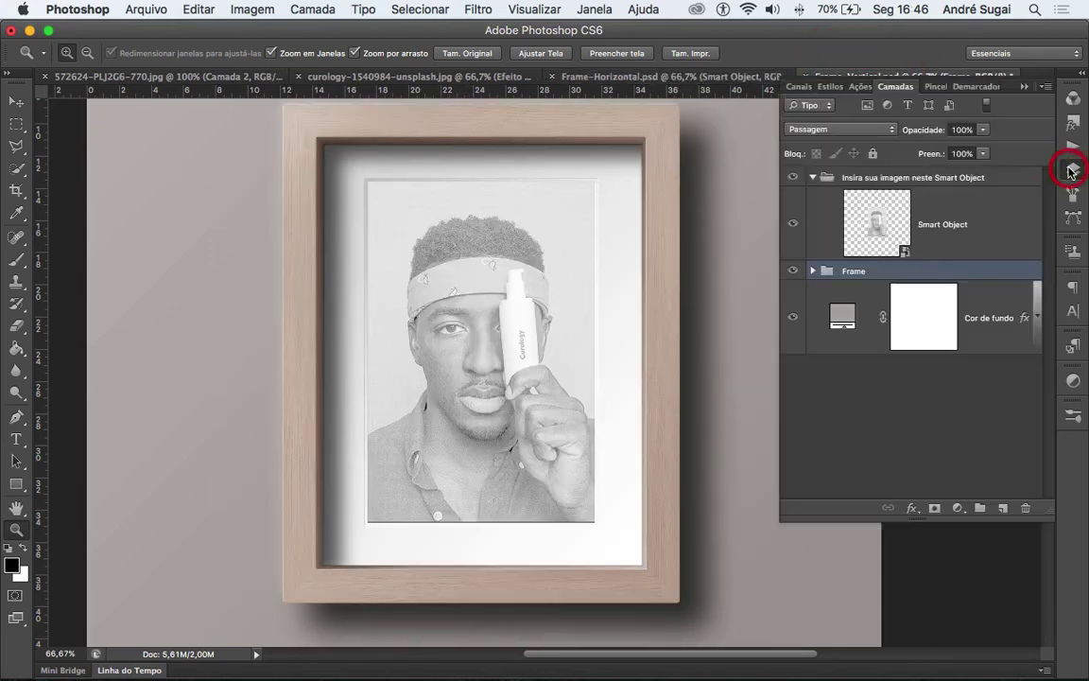
{"action": "left_click", "coordinate": [875, 231]}
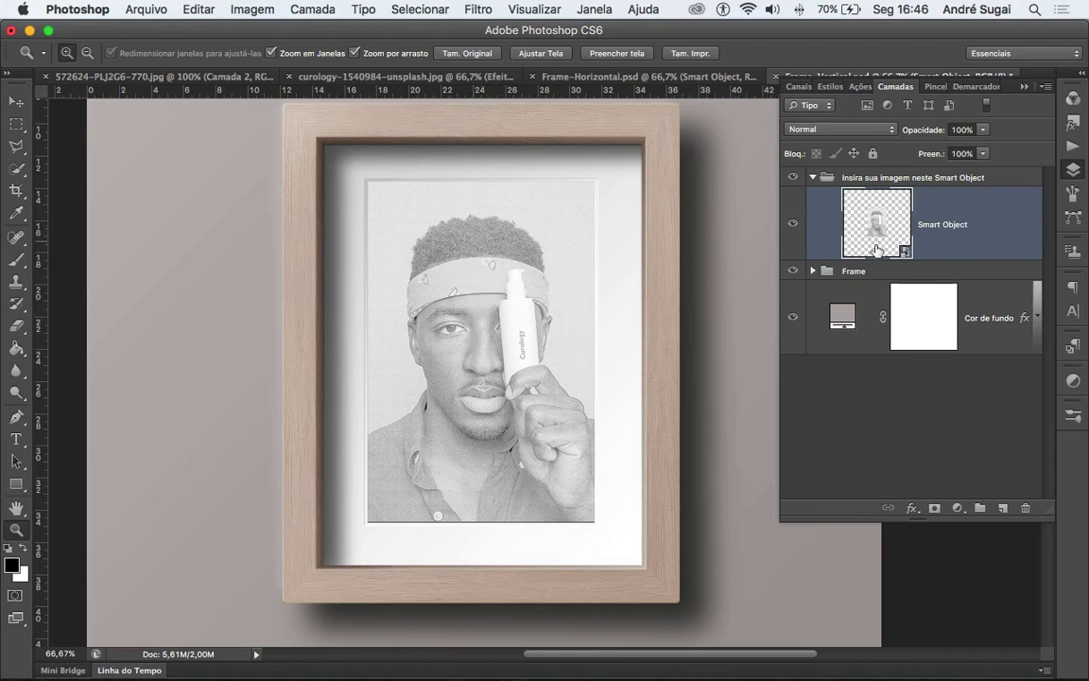
Step: Expand the Frame group and its Efeito de Frame subgroup in Frame-Horizontal.psd to examine the layers inside
{"action": "left_click", "coordinate": [673, 77]}
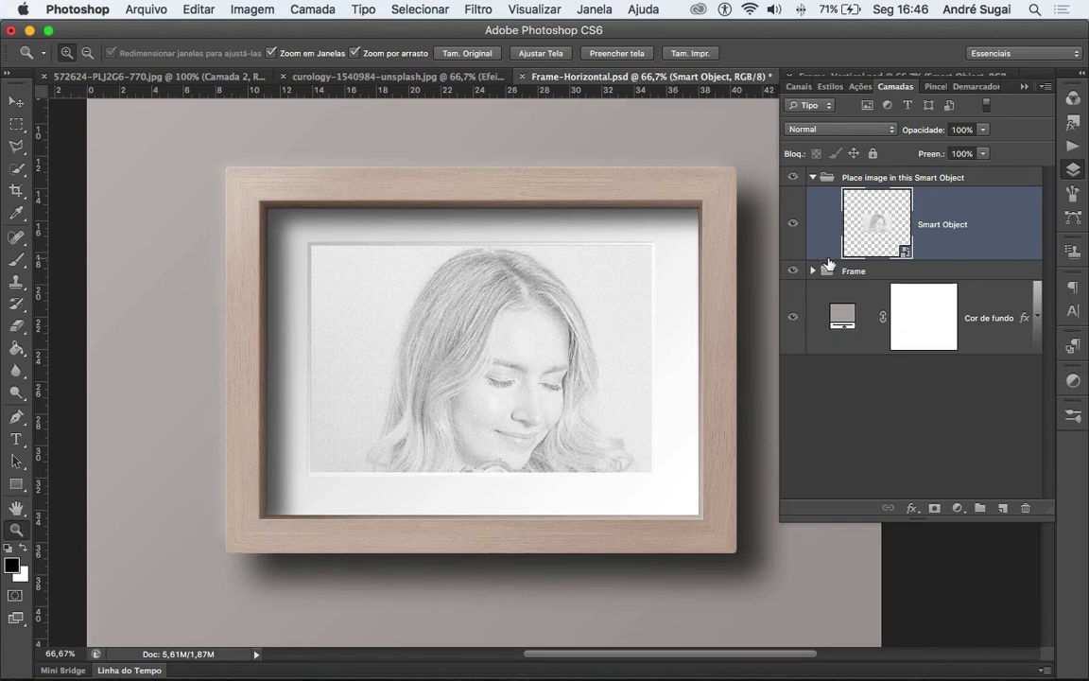
{"action": "left_click", "coordinate": [850, 273]}
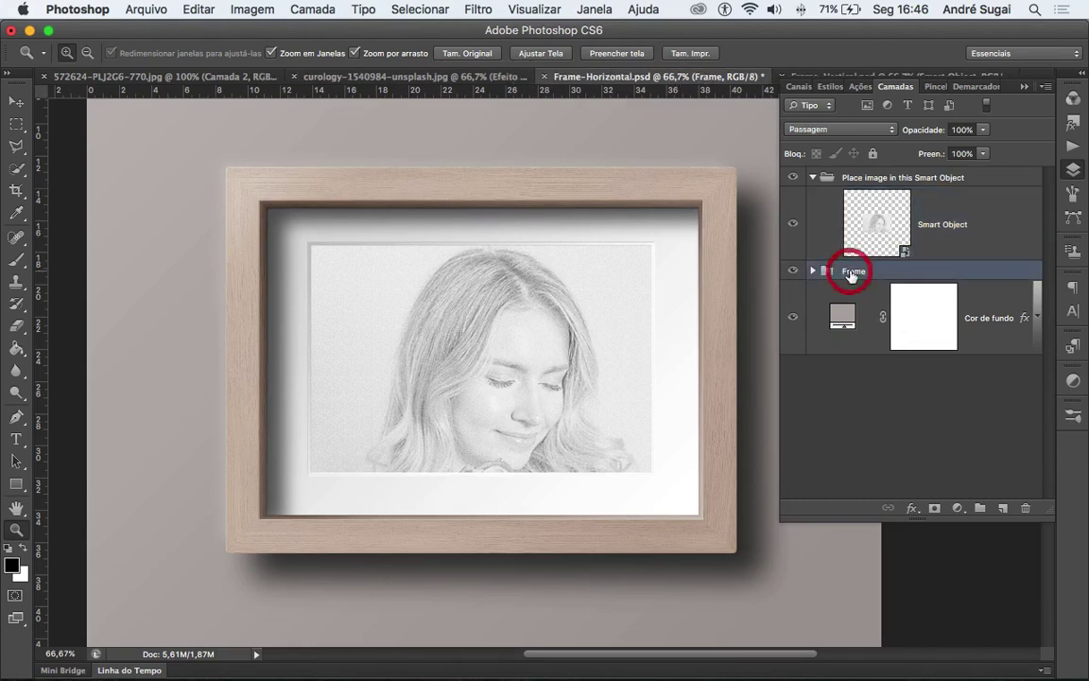
{"action": "left_click", "coordinate": [812, 272]}
{"action": "scroll", "coordinate": [811, 273], "scroll_direction": "down", "scroll_amount": 3}
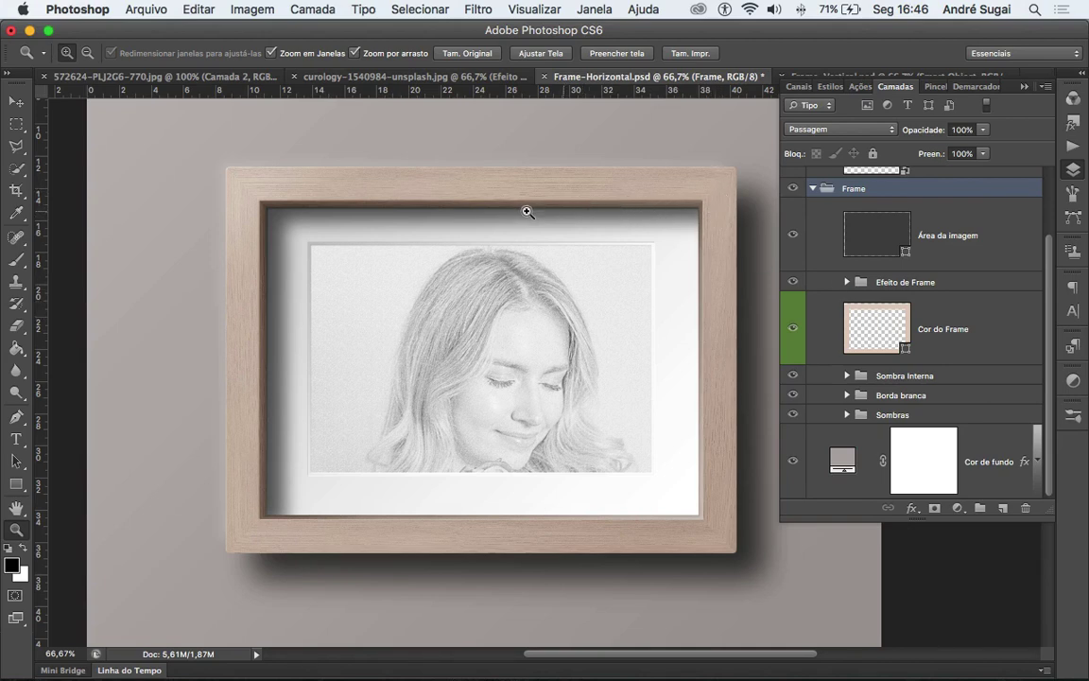
{"action": "left_click", "coordinate": [847, 283]}
{"action": "scroll", "coordinate": [888, 264], "scroll_direction": "down", "scroll_amount": 3}
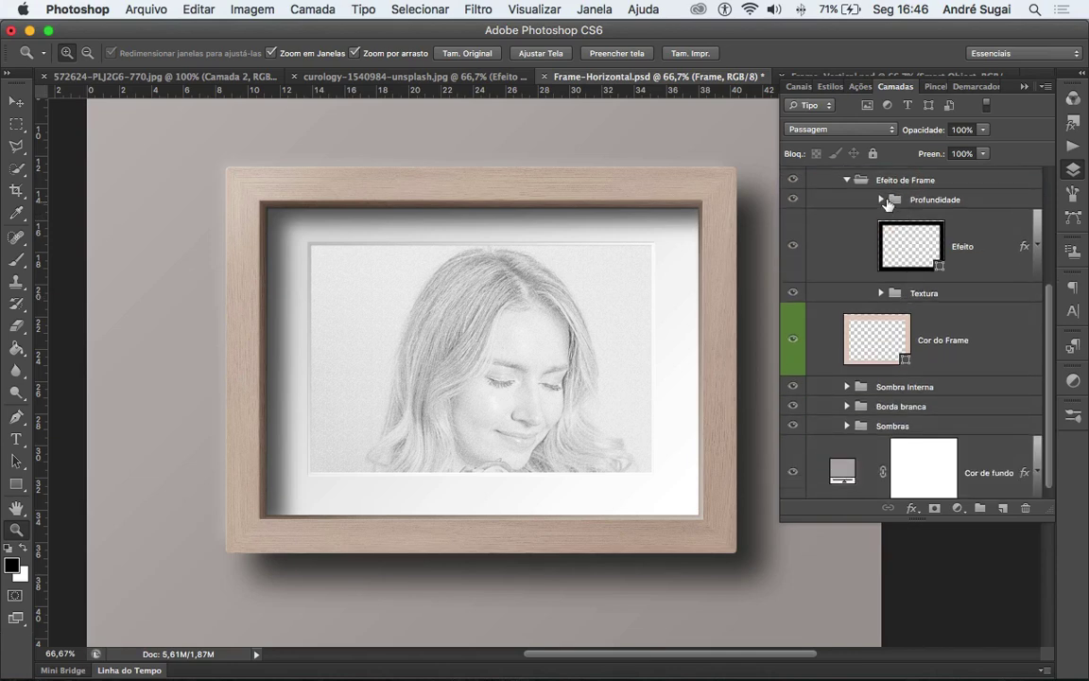
Step: Toggle the Profundidade group and the Efeito layer off and on to compare their effect on the frame
{"action": "left_click", "coordinate": [793, 199]}
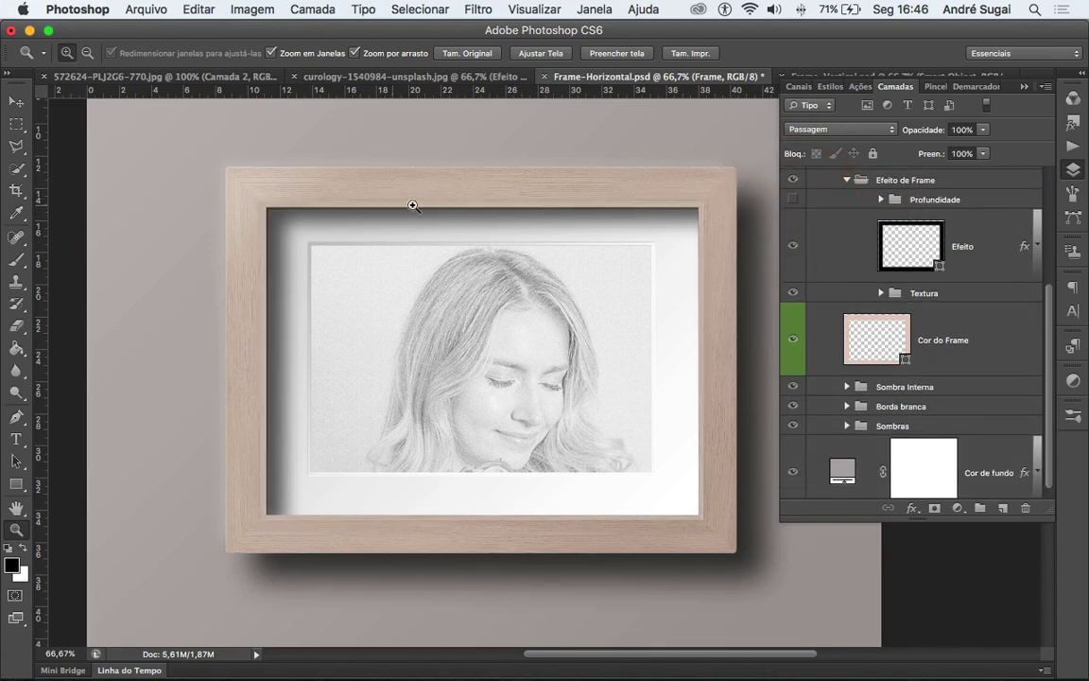
{"action": "left_click", "coordinate": [793, 200]}
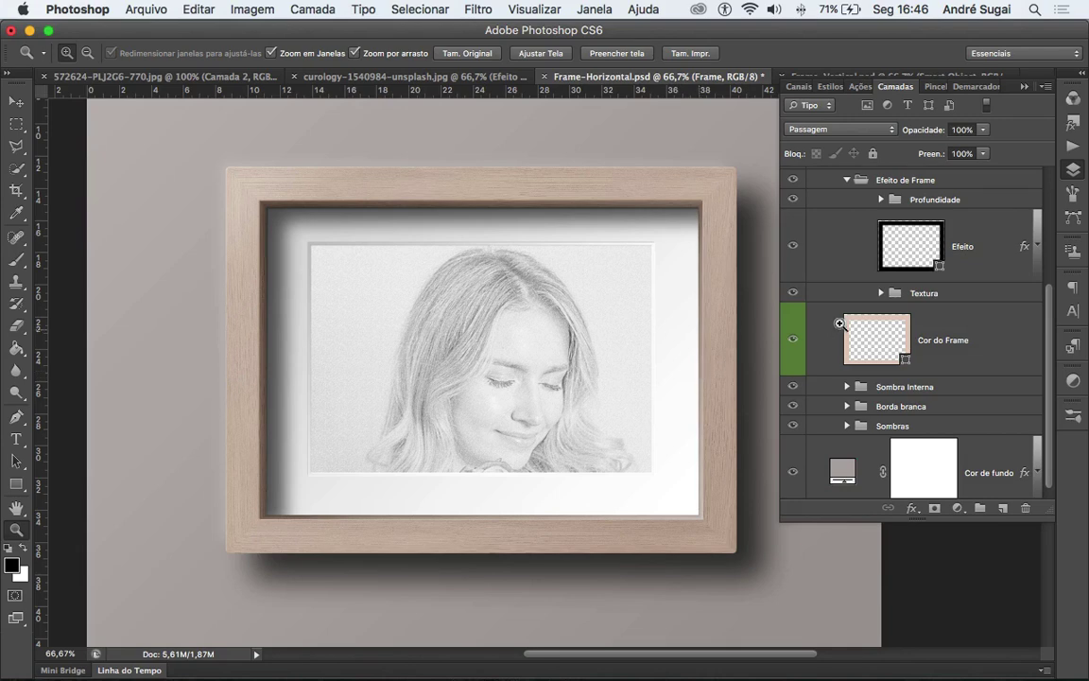
{"action": "left_click", "coordinate": [795, 248]}
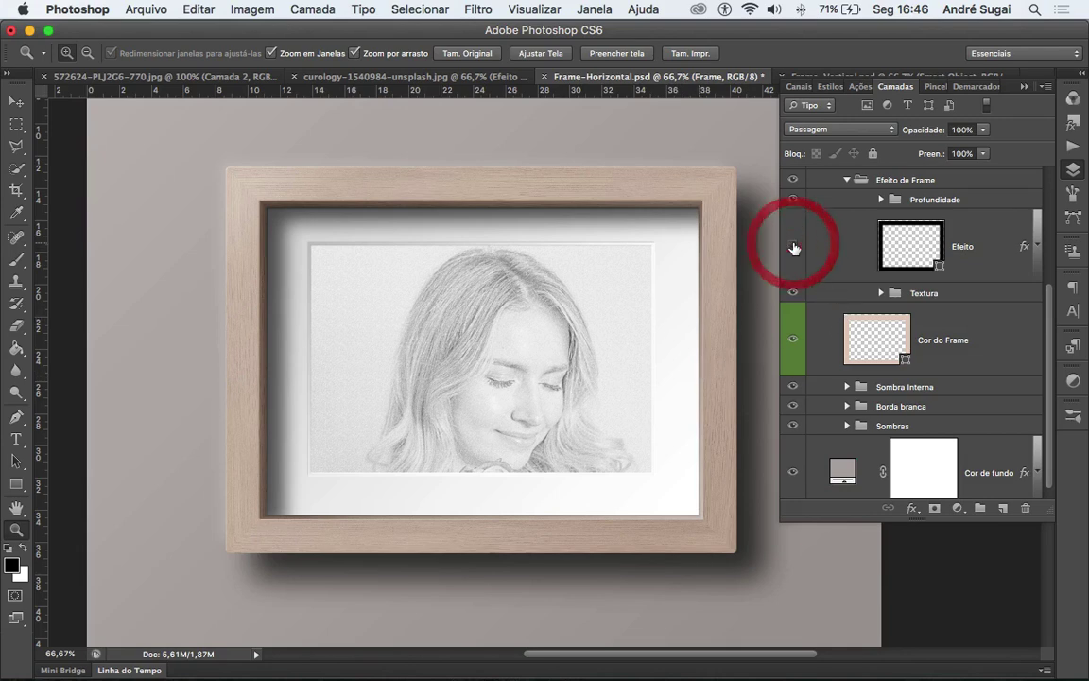
{"action": "left_click", "coordinate": [794, 248]}
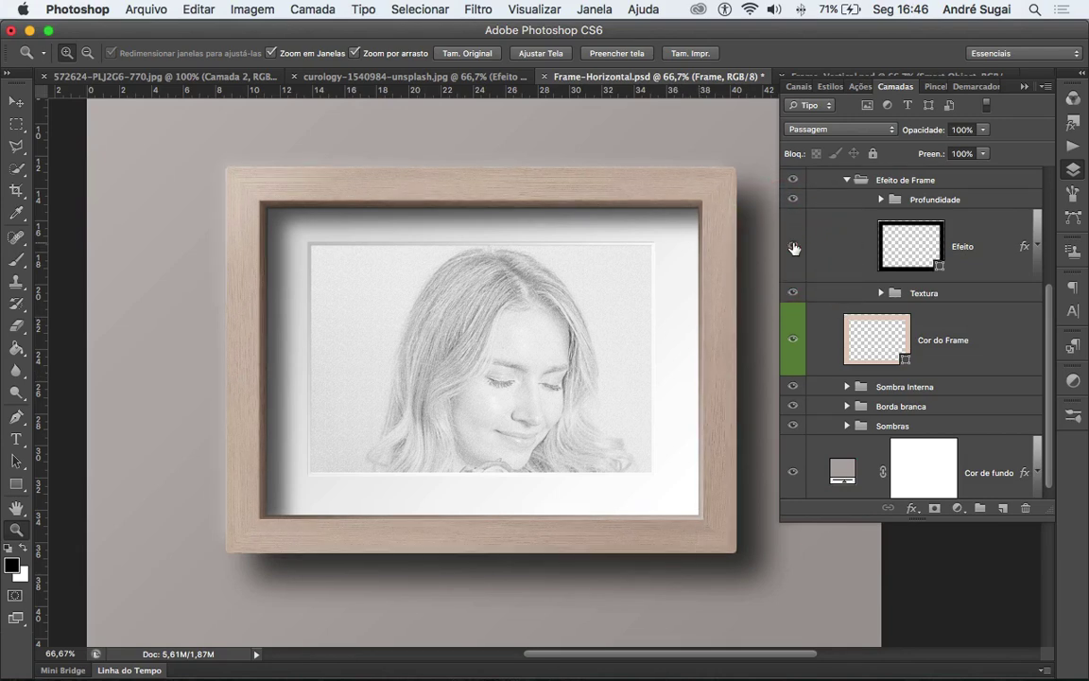
{"action": "left_click", "coordinate": [794, 248]}
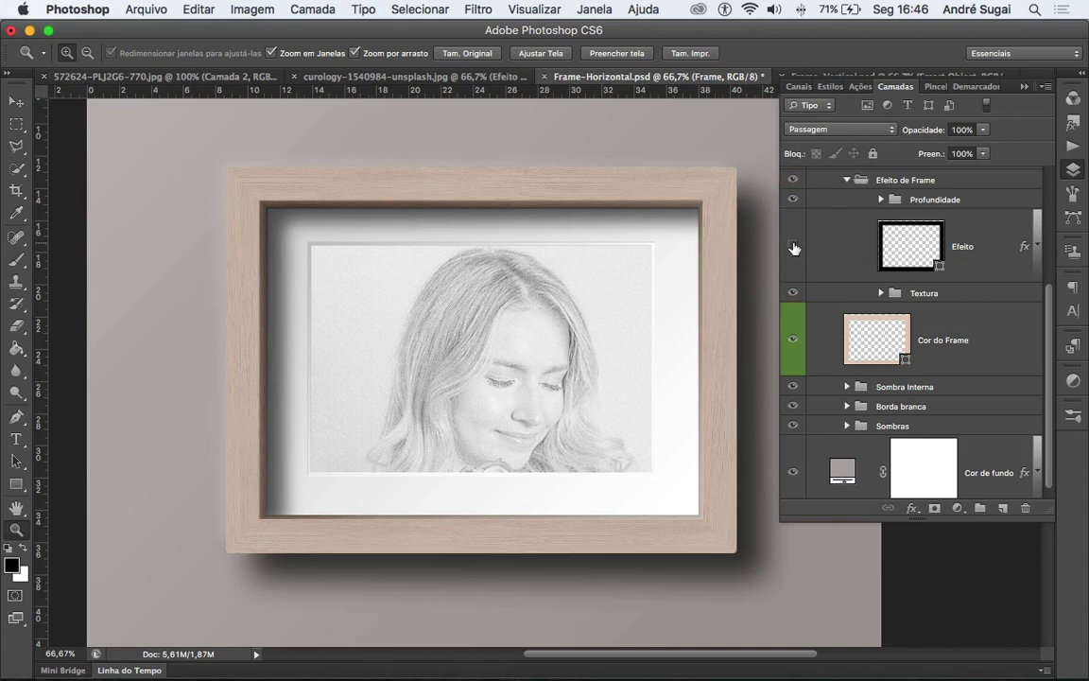
{"action": "left_click", "coordinate": [794, 248]}
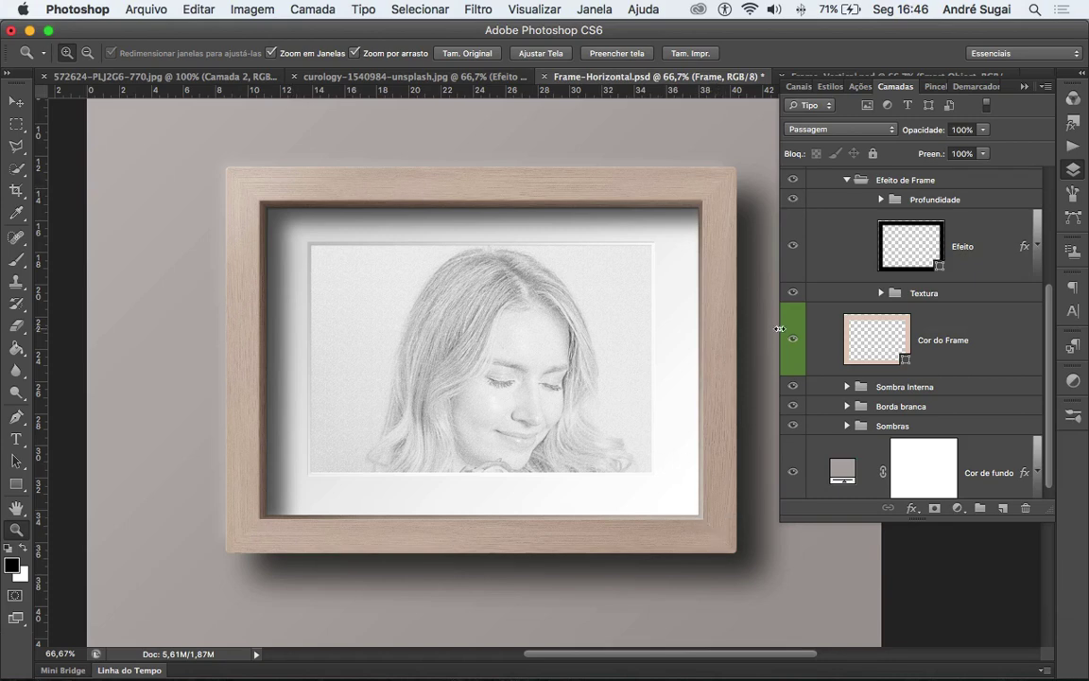
{"action": "left_click", "coordinate": [794, 247]}
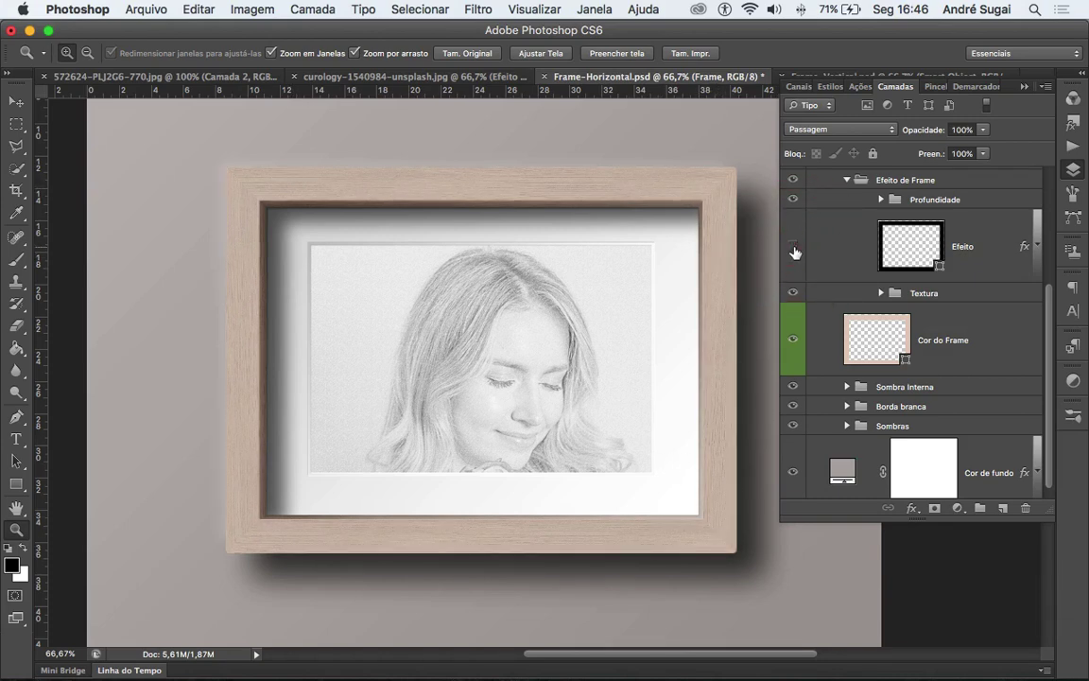
{"action": "left_click", "coordinate": [794, 249]}
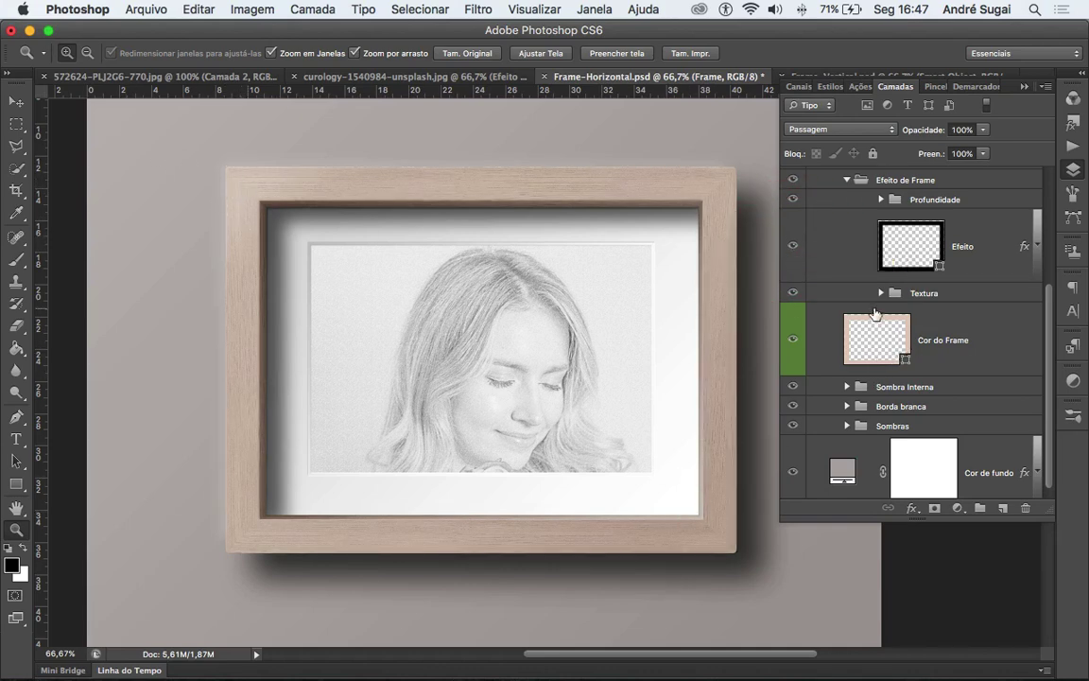
Step: Close Frame-Horizontal.psd and Frame-Vertical.psd without saving the changes
{"action": "scroll", "coordinate": [892, 394], "scroll_direction": "down", "scroll_amount": 1}
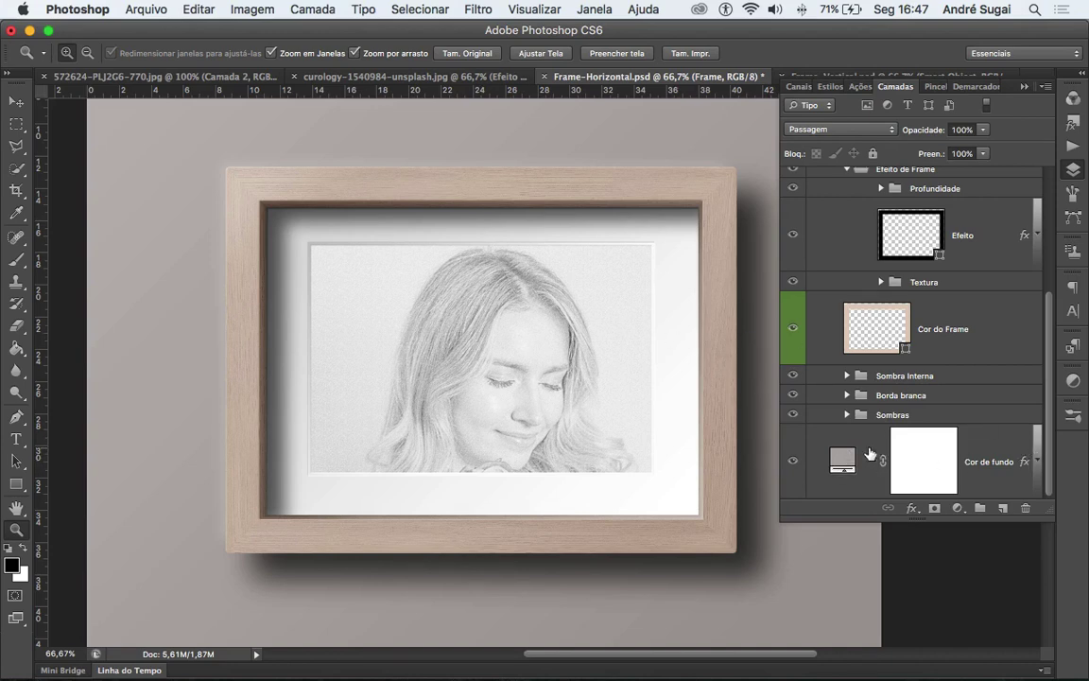
{"action": "key", "text": "super+minus"}
{"action": "key", "text": "super+minus"}
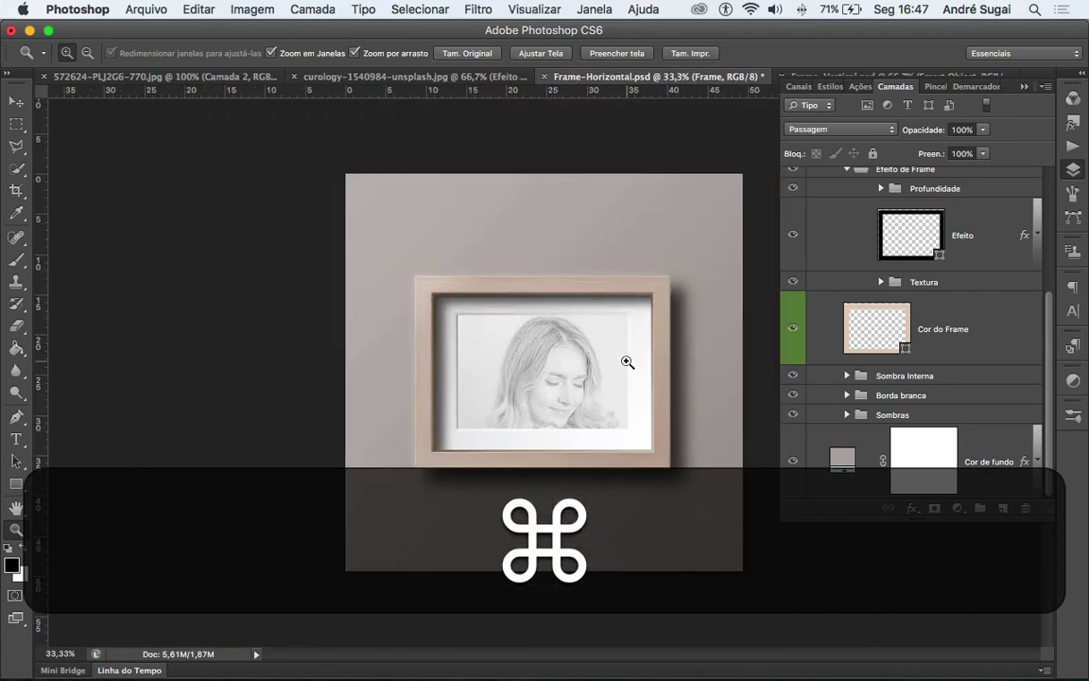
{"action": "key", "text": "super+w"}
{"action": "left_click", "coordinate": [452, 235]}
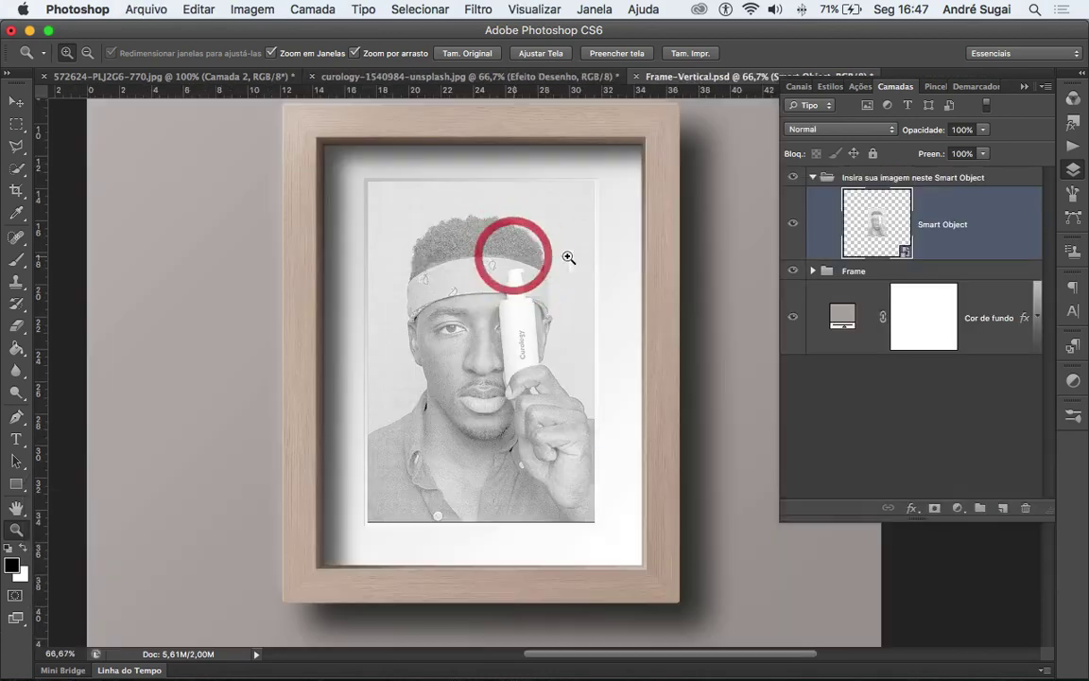
{"action": "key", "text": "super+w"}
{"action": "left_click", "coordinate": [499, 258]}
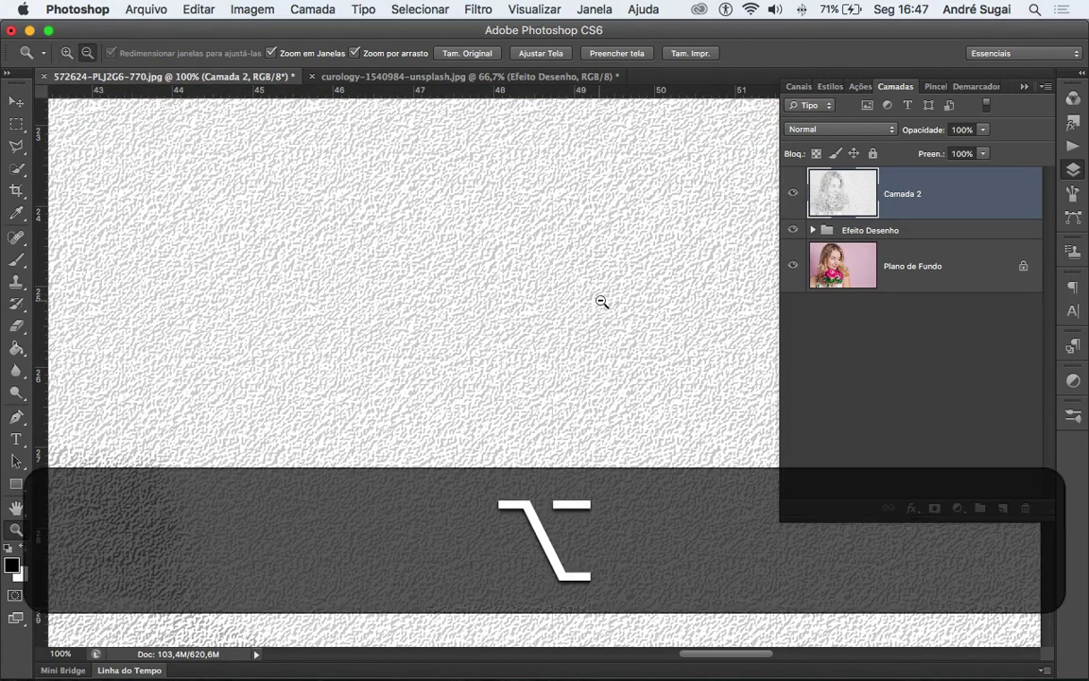
Step: Switch to Finder and open mockup_01.psd and mockup_02.psd from the Mockups folder in Photoshop
{"action": "left_click", "coordinate": [602, 300], "text": "alt"}
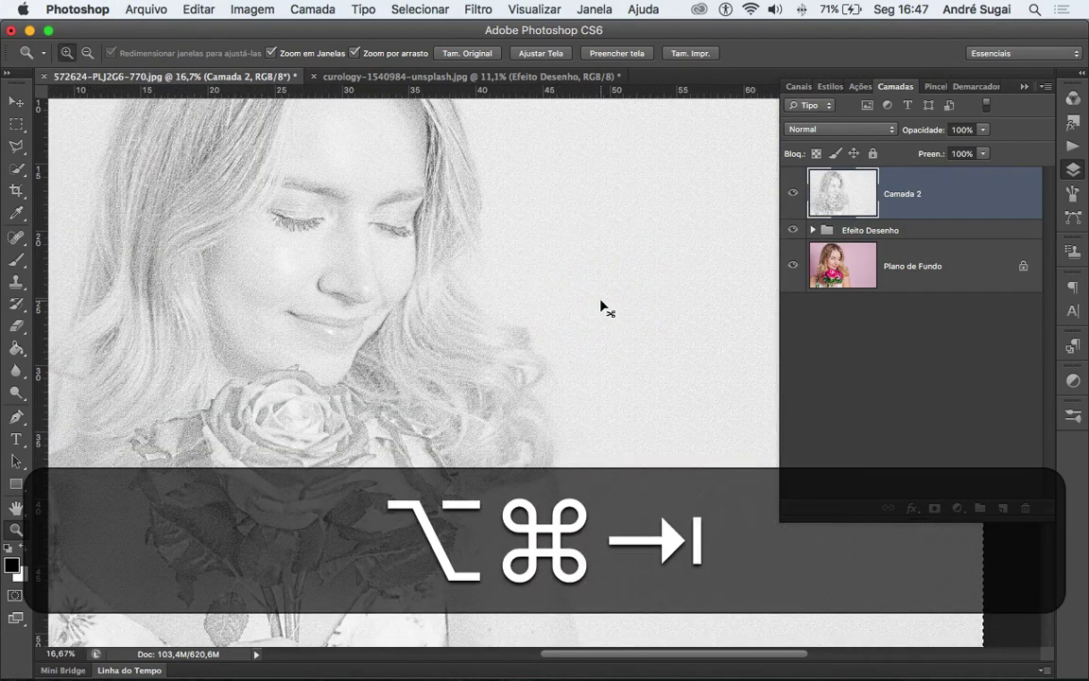
{"action": "key", "text": "super+Tab"}
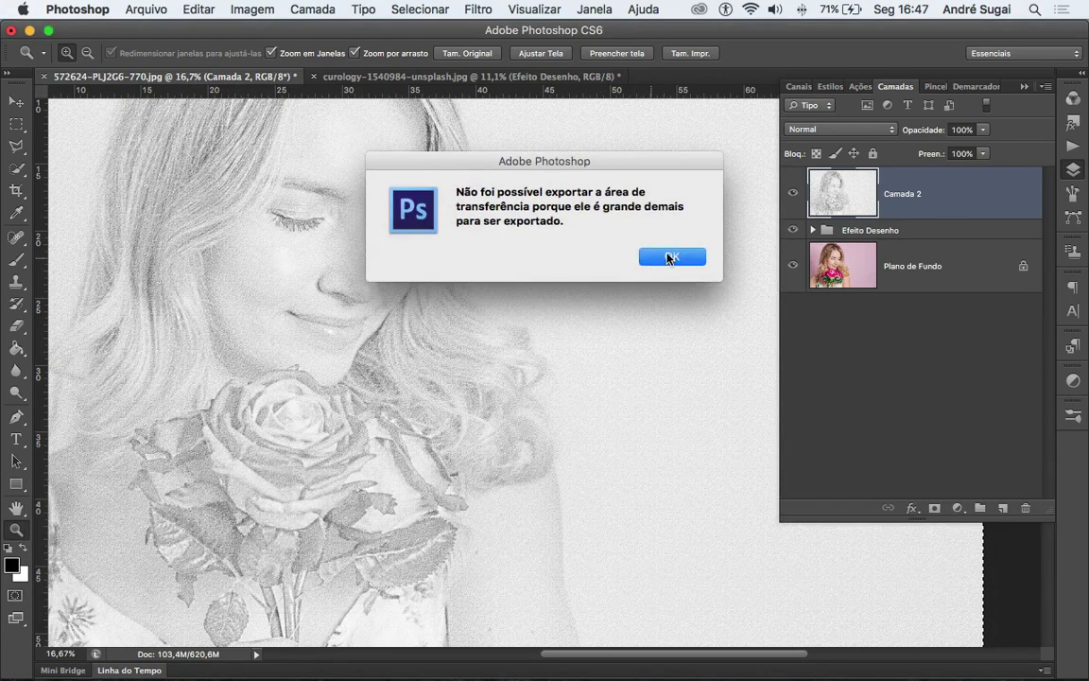
{"action": "left_click", "coordinate": [668, 257]}
{"action": "key", "text": "super+Tab"}
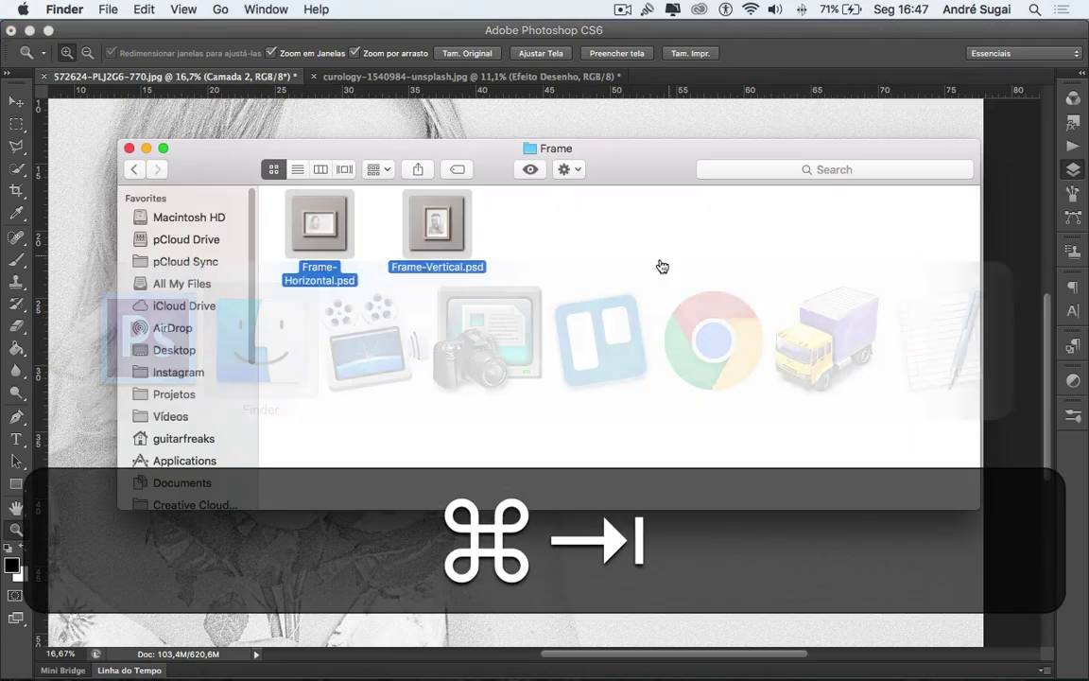
{"action": "left_click", "coordinate": [133, 169]}
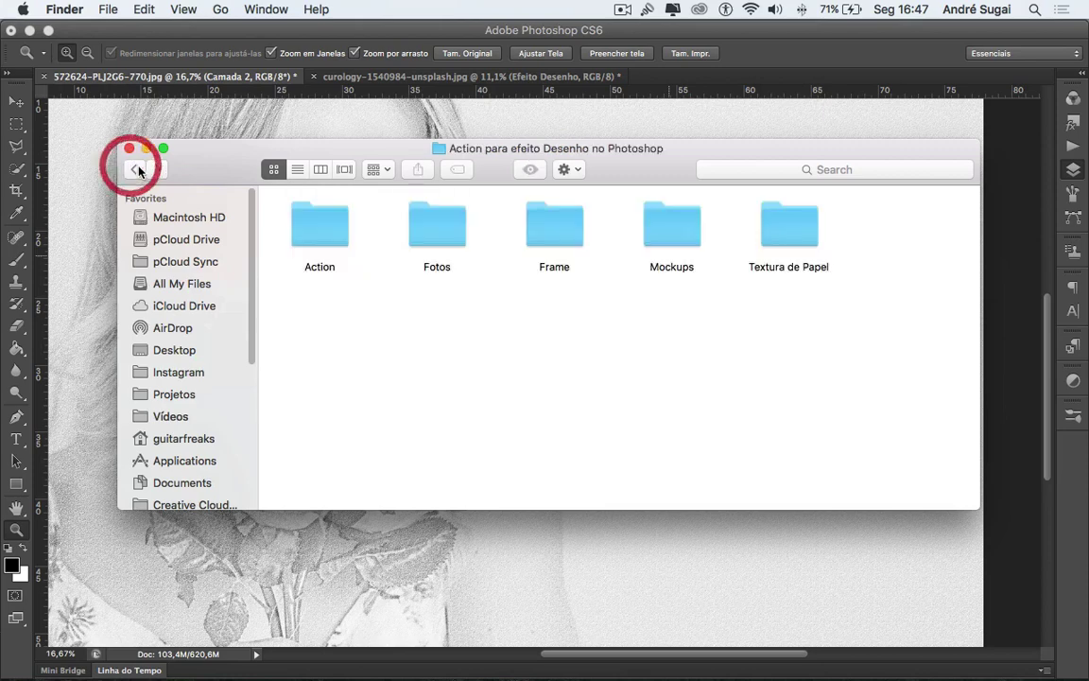
{"action": "double_click", "coordinate": [667, 236]}
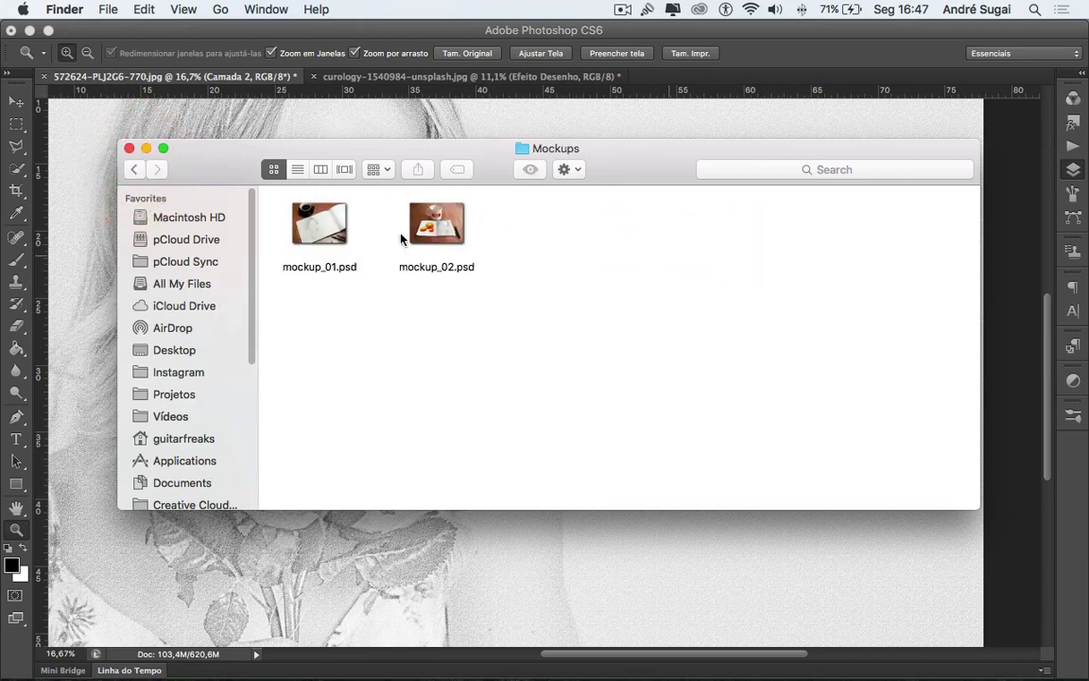
{"action": "left_click", "coordinate": [311, 228]}
{"action": "left_click", "coordinate": [437, 228], "text": "shift"}
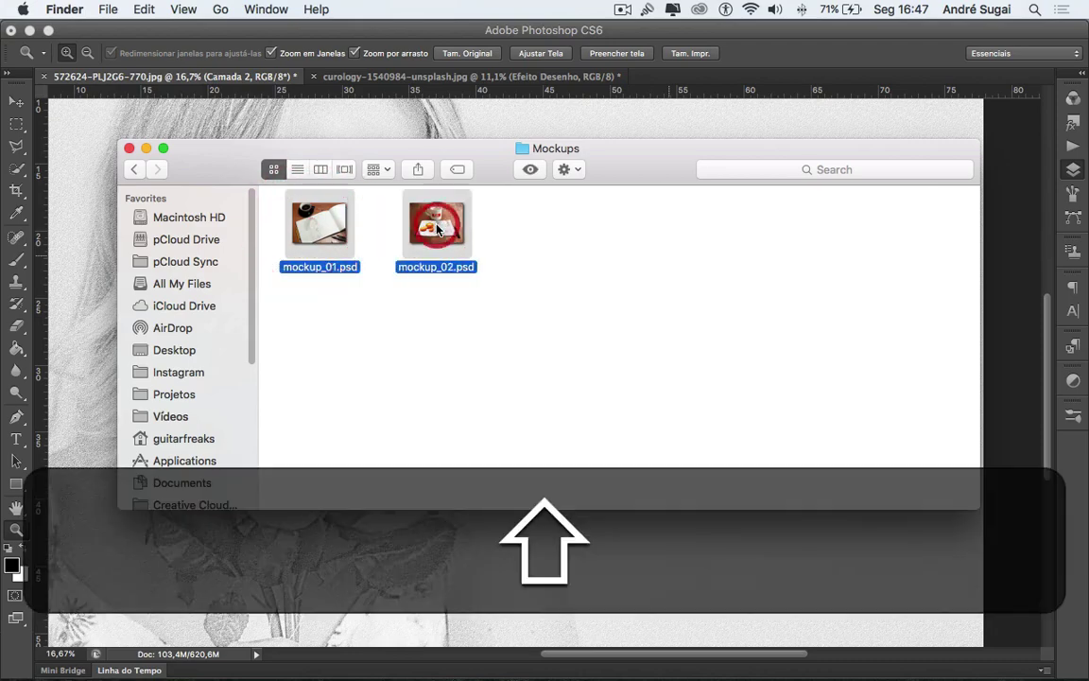
{"action": "double_click", "coordinate": [437, 228]}
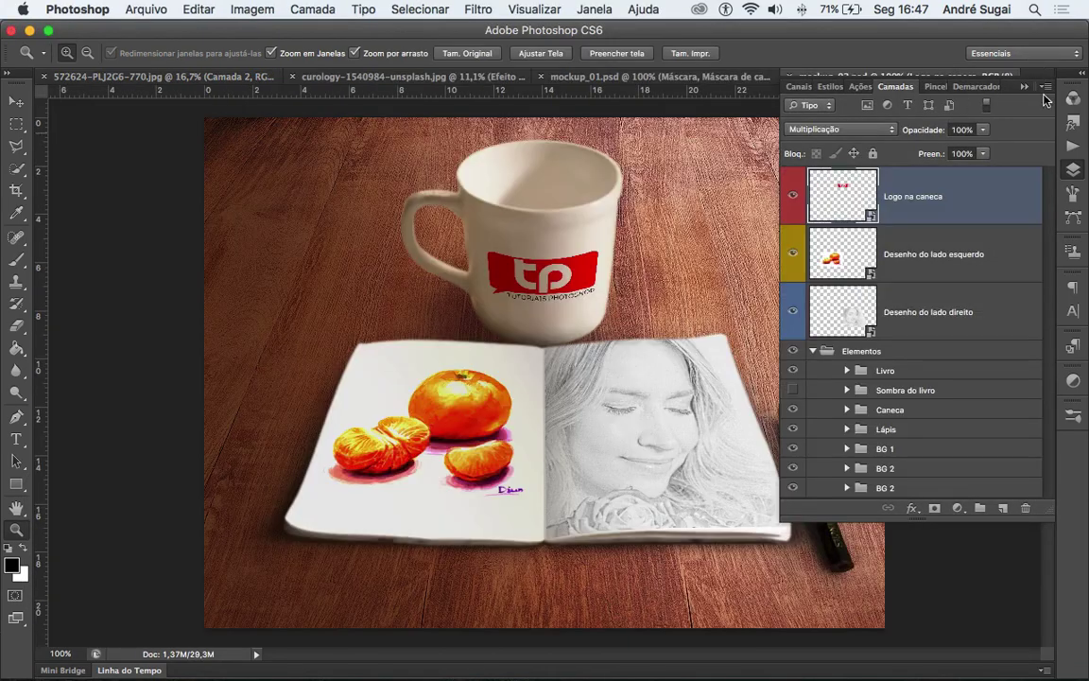
Step: Open the Logo na caneca smart object of mockup_02.psd to examine its artwork, and close it
{"action": "left_click_drag", "start_coordinate": [779, 173], "coordinate": [841, 173]}
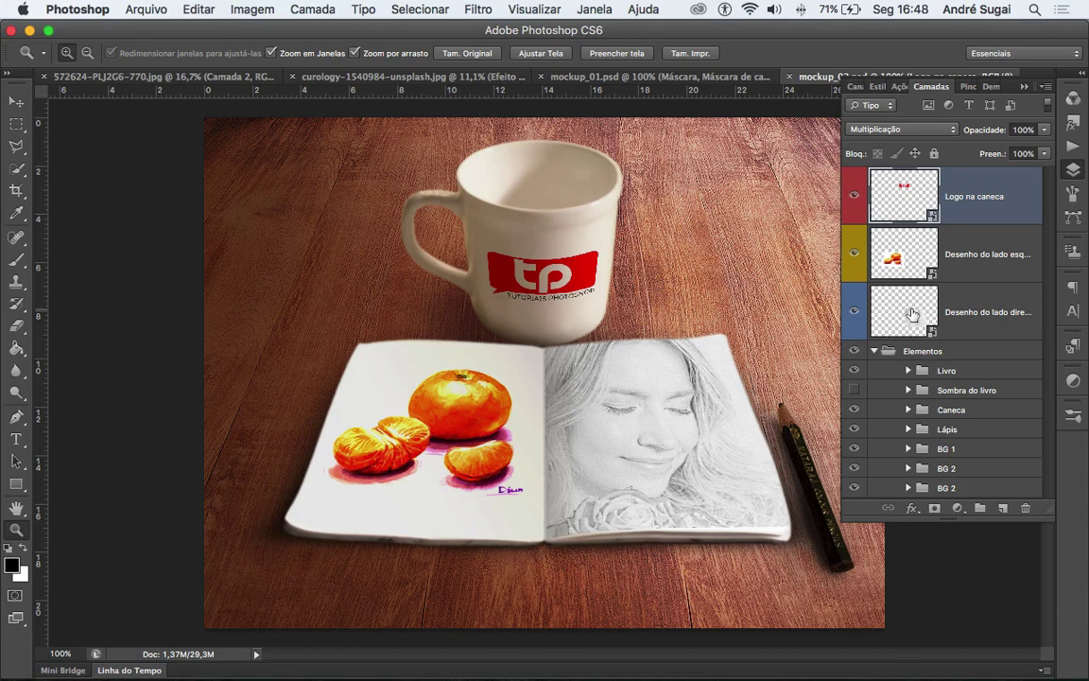
{"action": "double_click", "coordinate": [908, 199]}
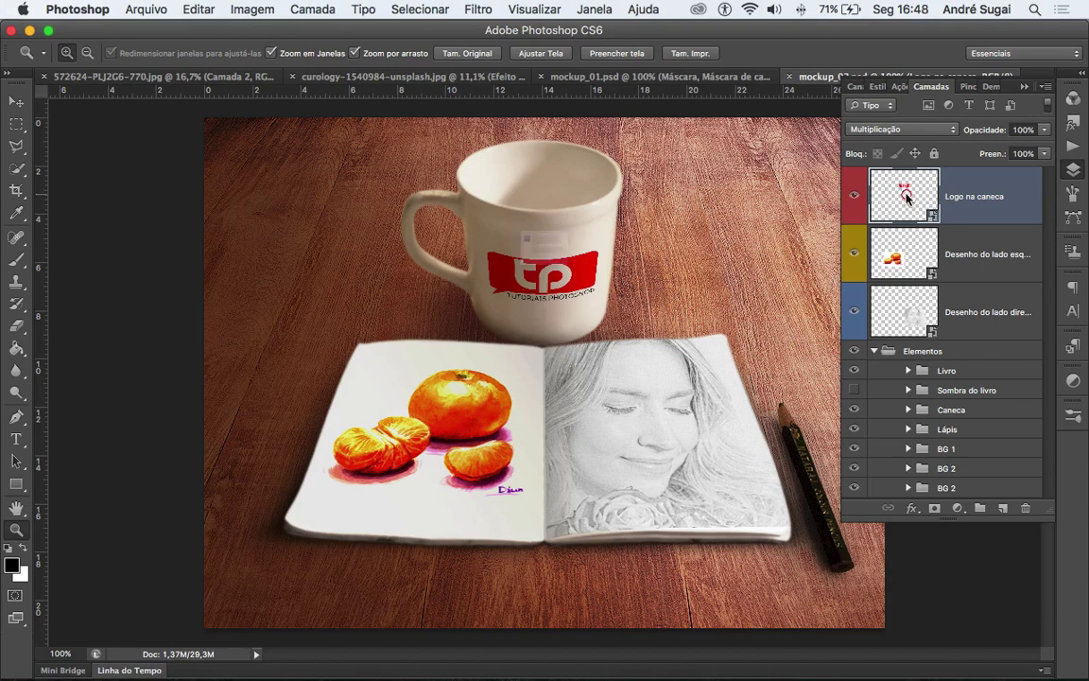
{"action": "left_click", "coordinate": [673, 349]}
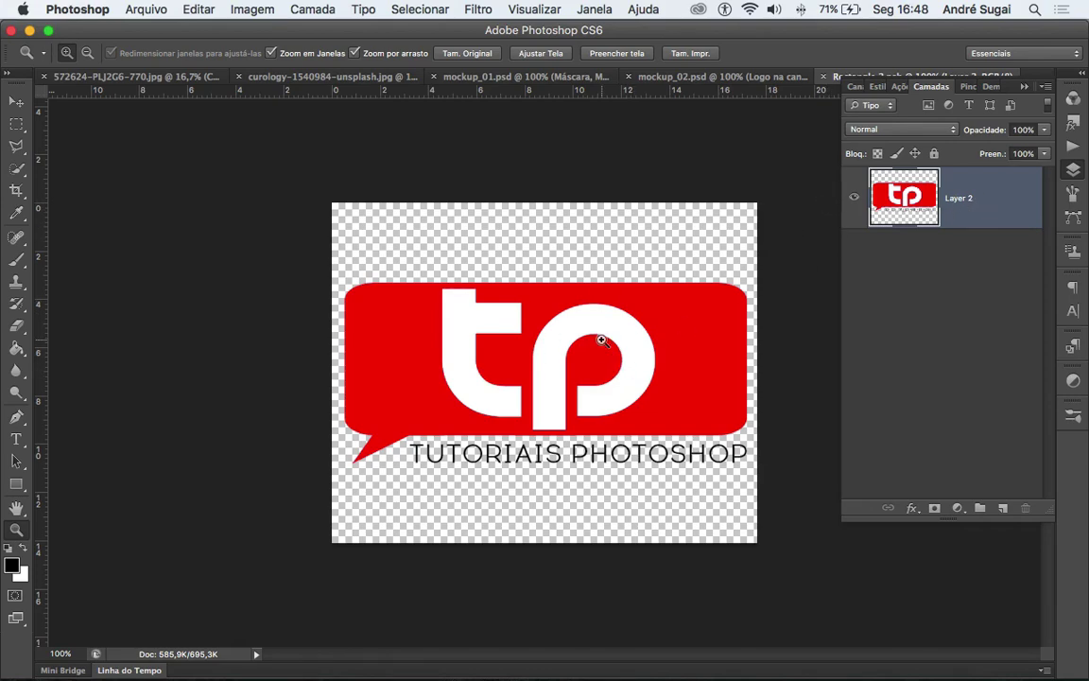
{"action": "key", "text": "super+w"}
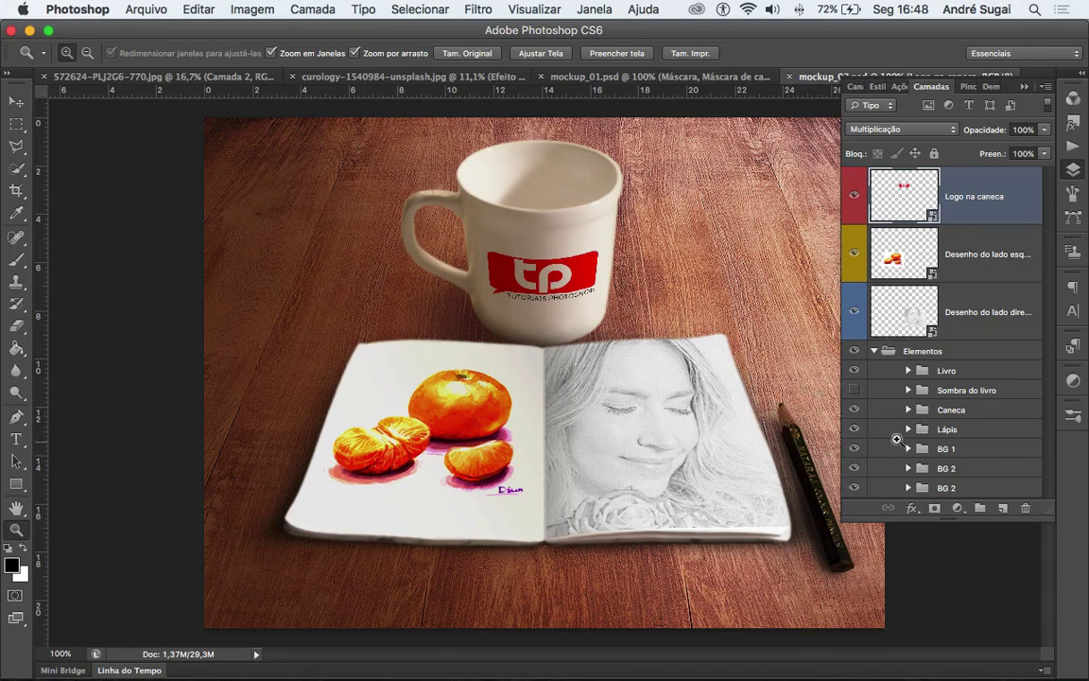
Step: Toggle the Caneca group, the Logo na caneca layer and the Lápis group off and on to preview the mockup without them
{"action": "left_click", "coordinate": [855, 411]}
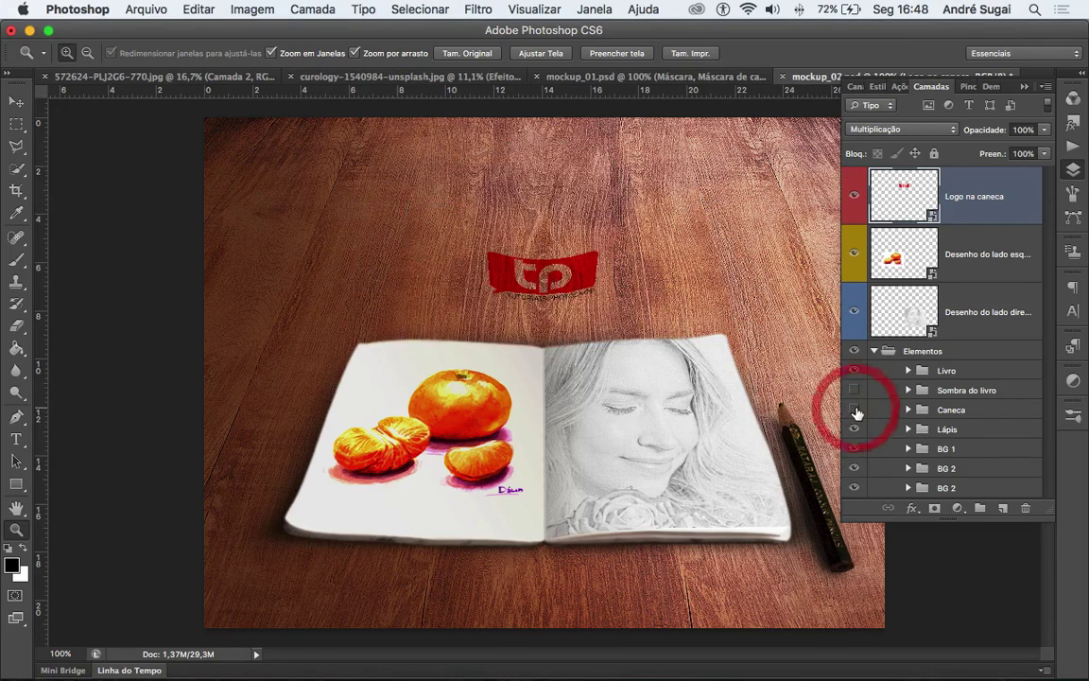
{"action": "left_click", "coordinate": [853, 200]}
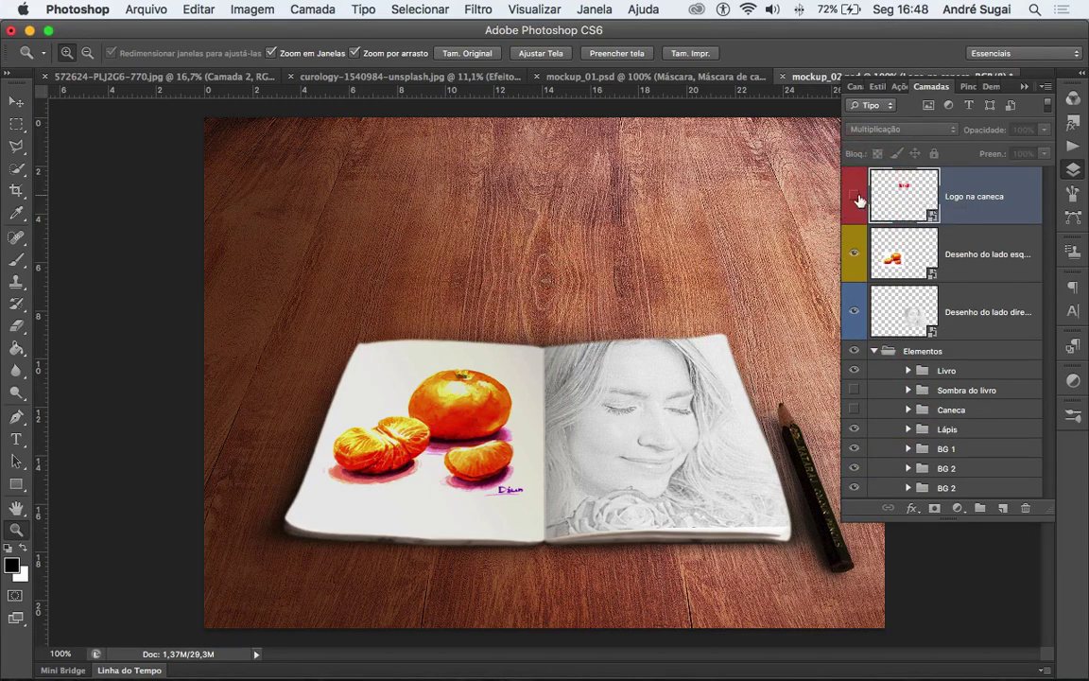
{"action": "left_click", "coordinate": [855, 199]}
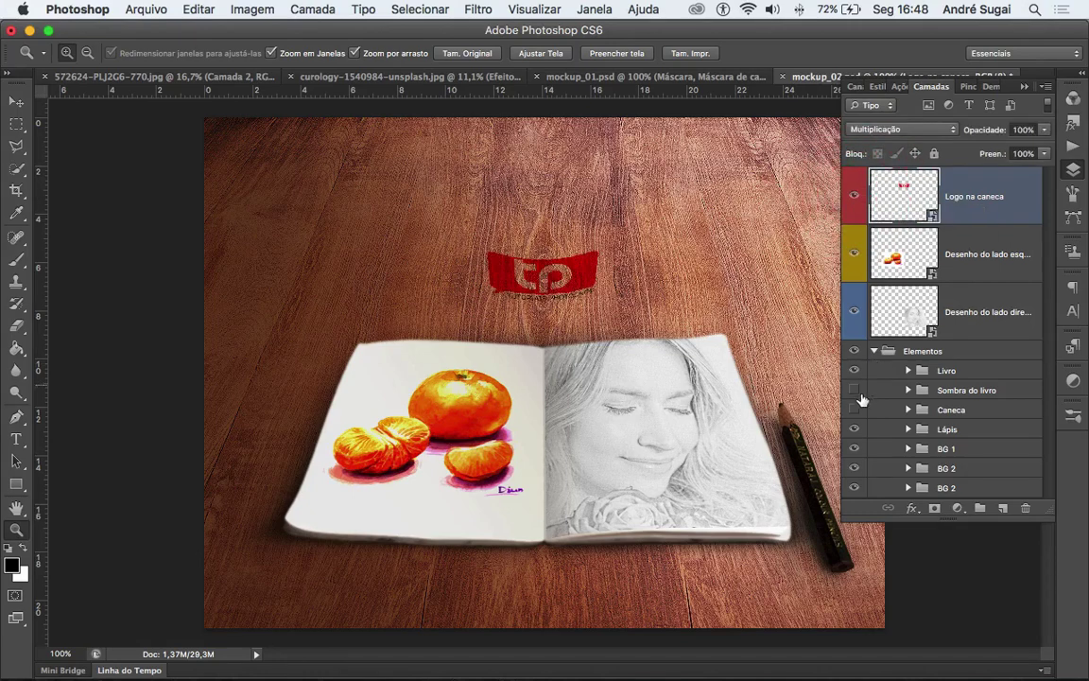
{"action": "left_click", "coordinate": [855, 410]}
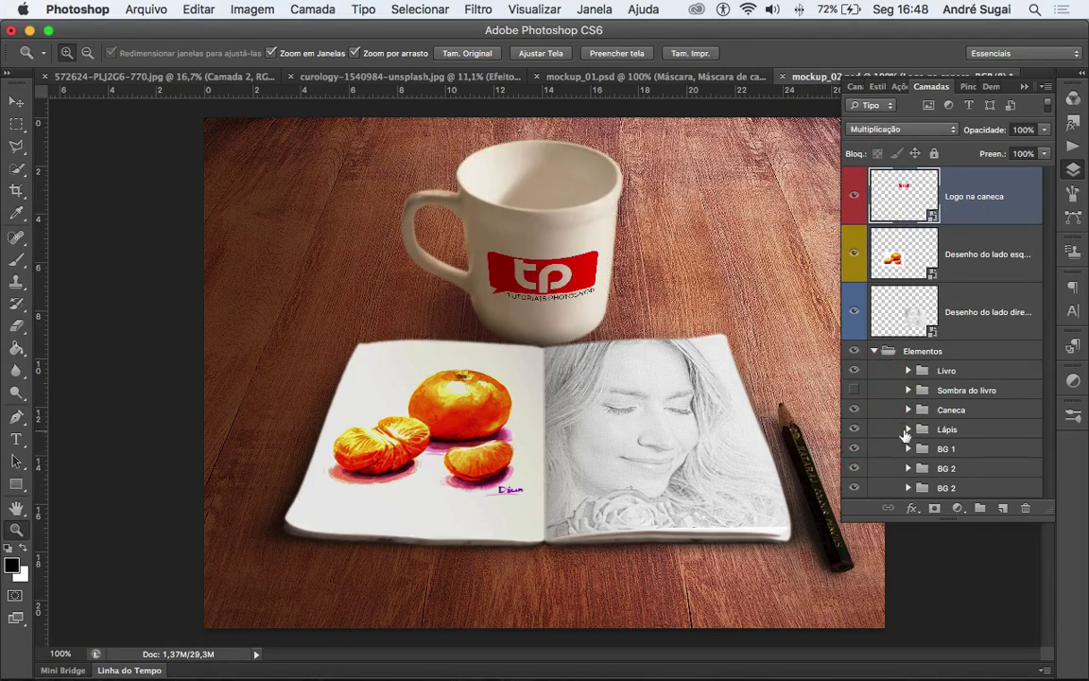
{"action": "left_click", "coordinate": [855, 431]}
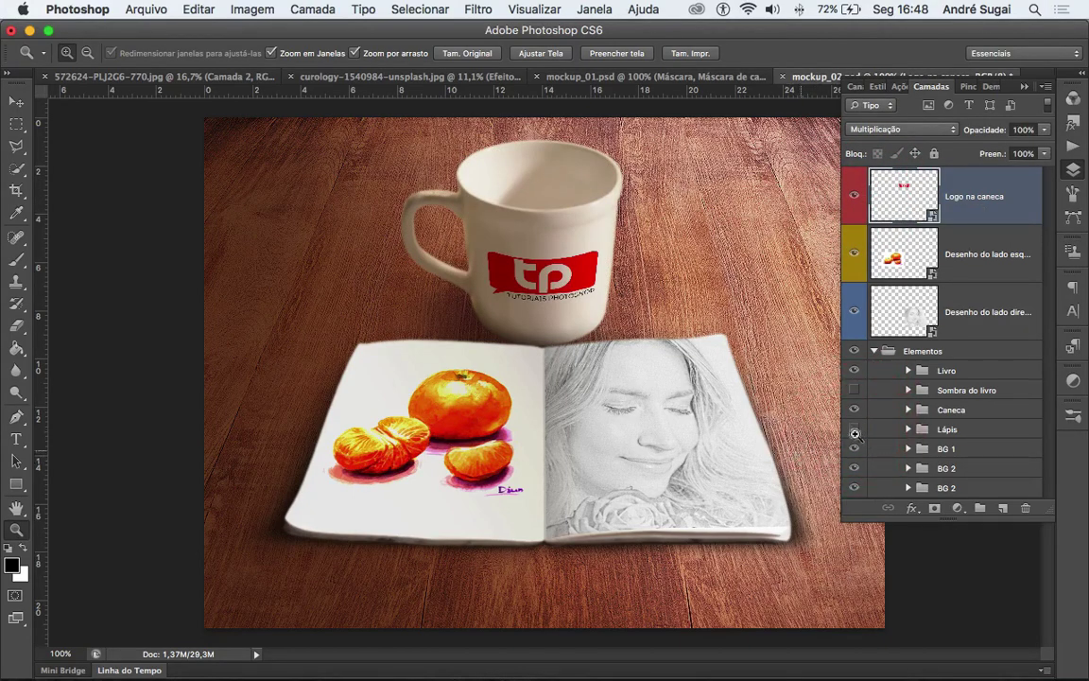
{"action": "left_click", "coordinate": [854, 431]}
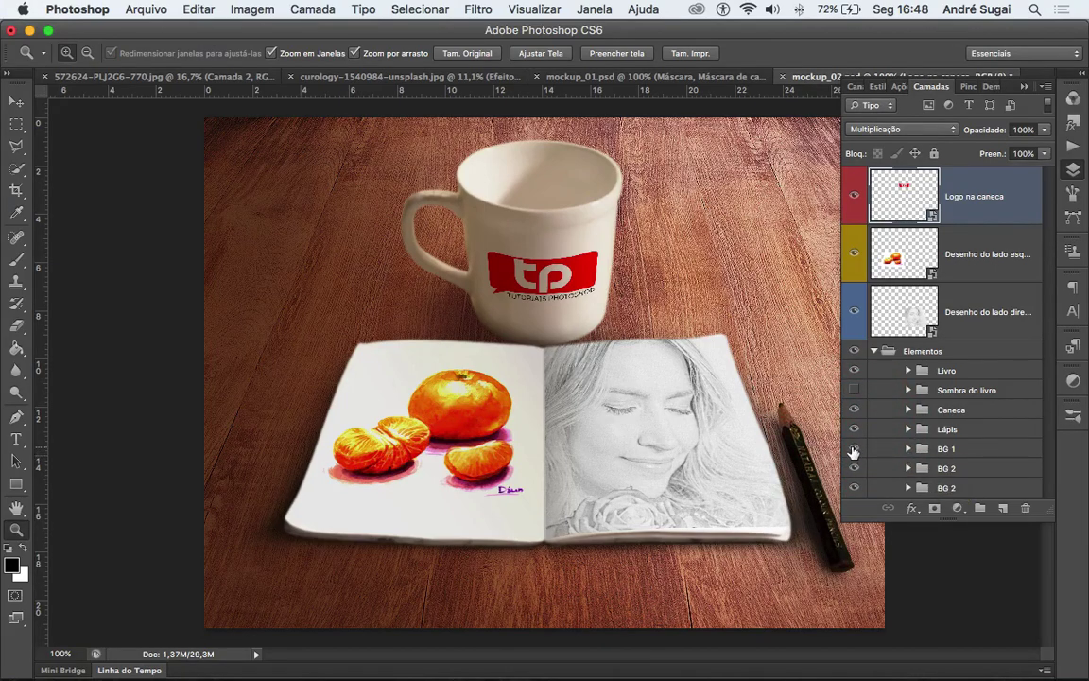
Step: Hide BG 1 and the upper BG 2 group to preview the alternative backgrounds, and close mockup_02.psd without saving
{"action": "left_click", "coordinate": [855, 451]}
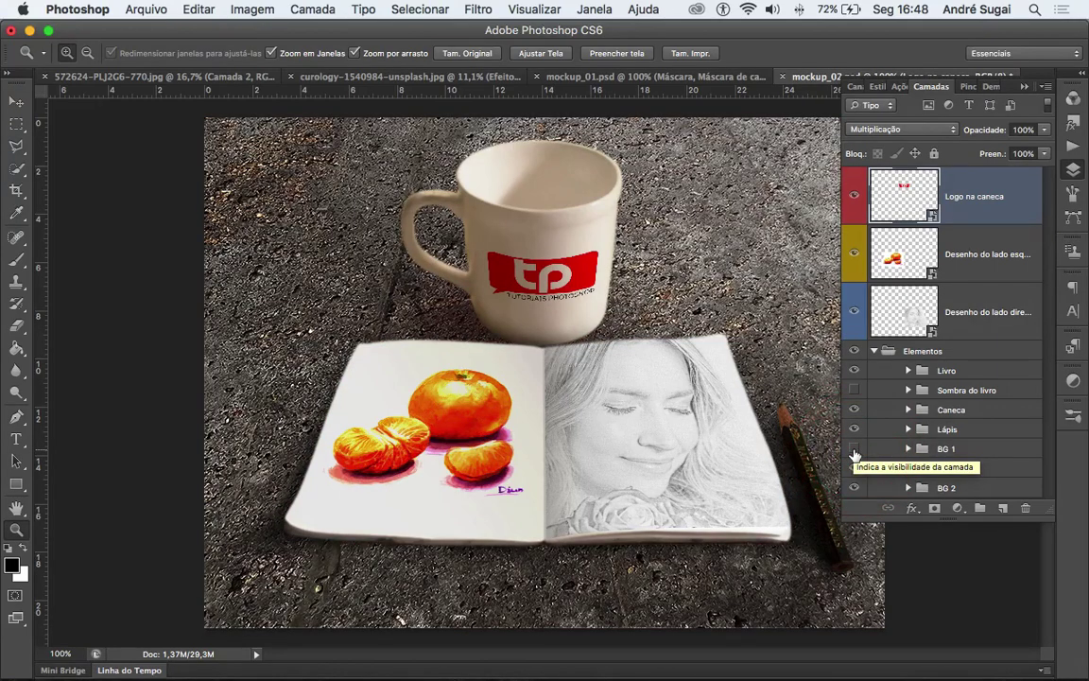
{"action": "left_click", "coordinate": [855, 468]}
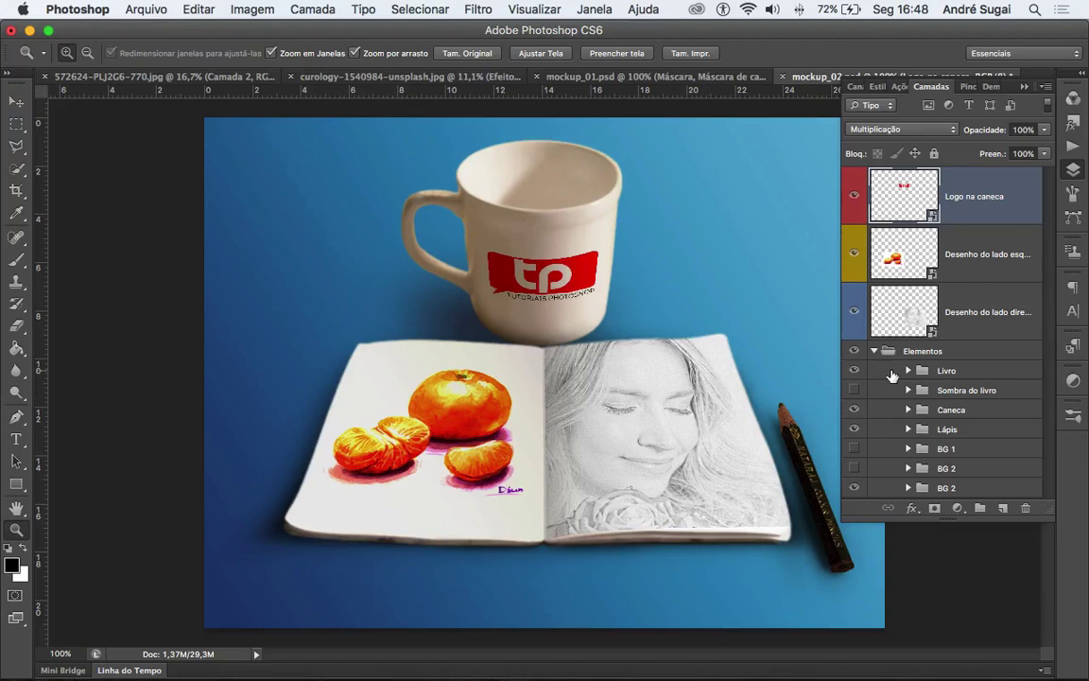
{"action": "left_click", "coordinate": [973, 300]}
{"action": "left_click", "coordinate": [965, 250]}
{"action": "left_click", "coordinate": [968, 206]}
{"action": "left_click", "coordinate": [855, 464]}
{"action": "key", "text": "super+w"}
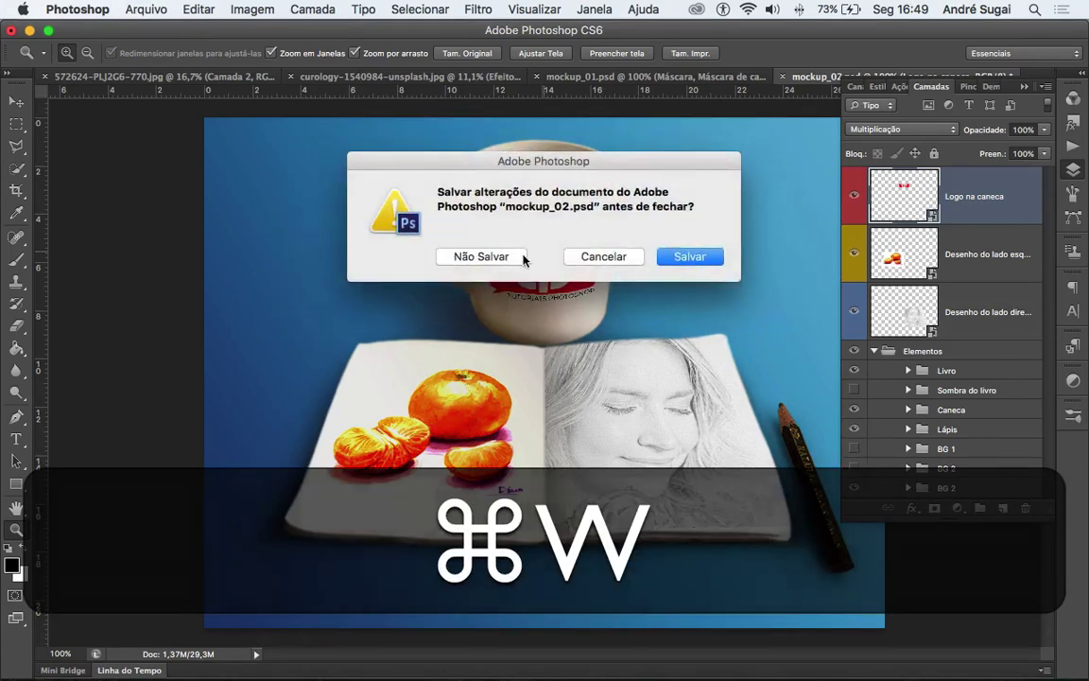
{"action": "left_click", "coordinate": [508, 255]}
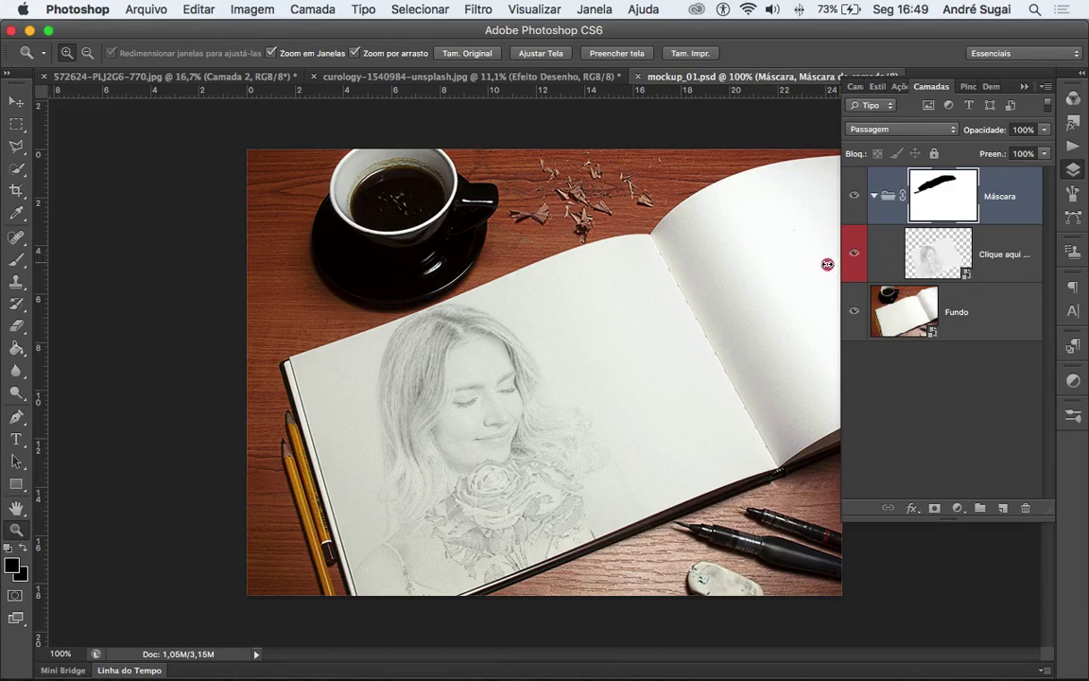
Step: Open the Clique aqui para editar smart object of mockup_01.psd to examine its drawing, and close both the smart object and the mockup
{"action": "left_click_drag", "start_coordinate": [840, 256], "coordinate": [796, 258]}
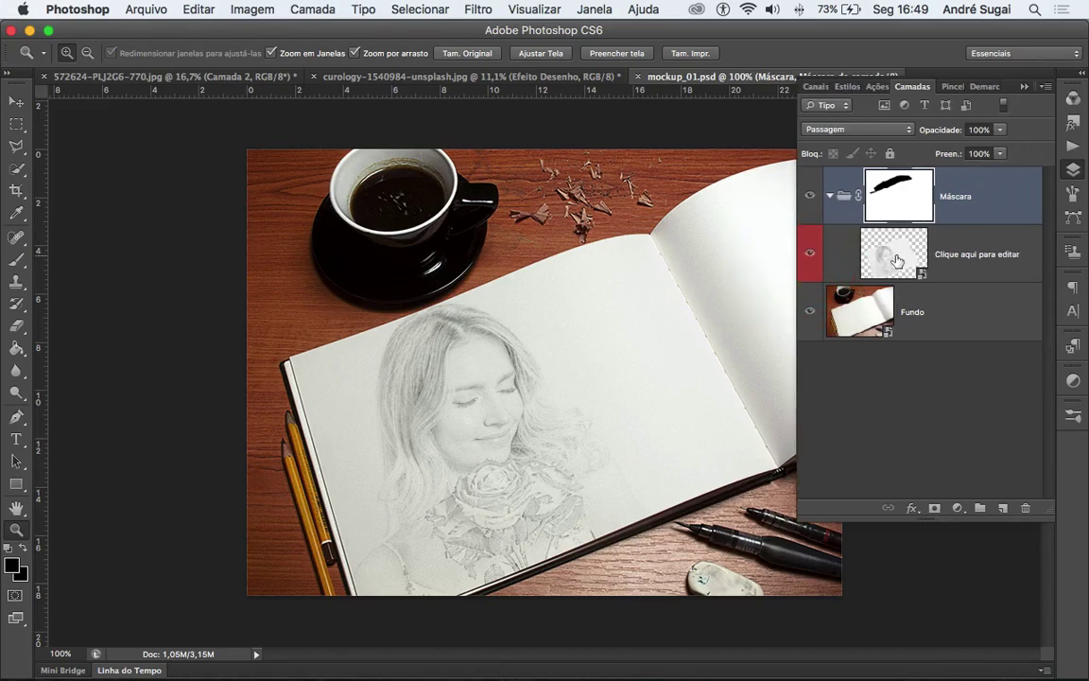
{"action": "double_click", "coordinate": [894, 257]}
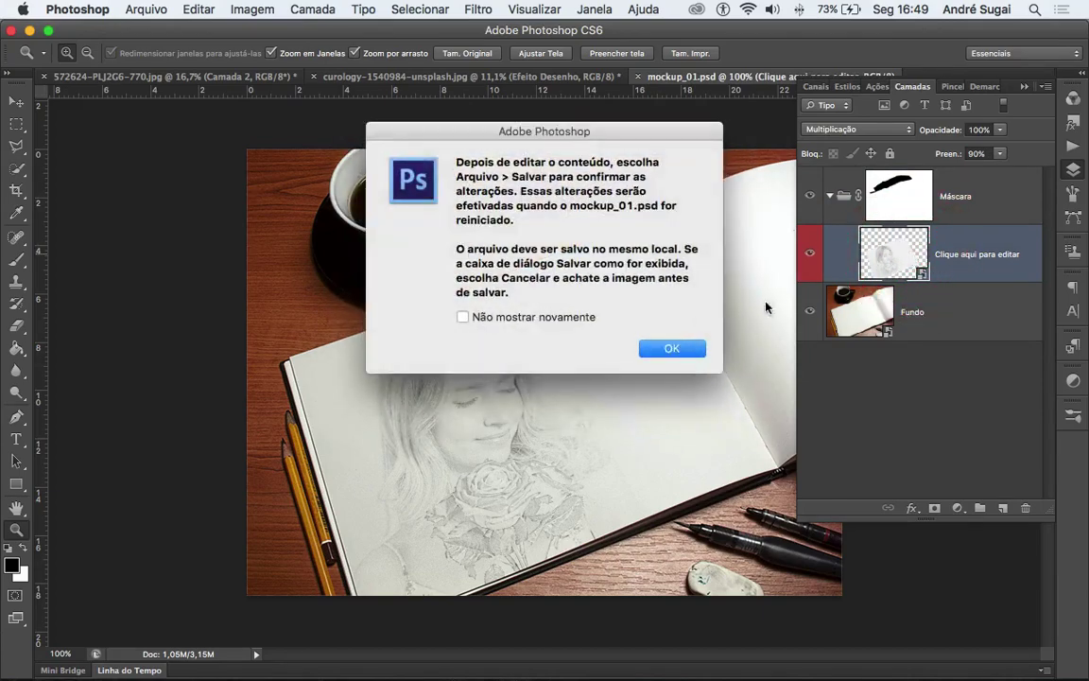
{"action": "left_click", "coordinate": [687, 346]}
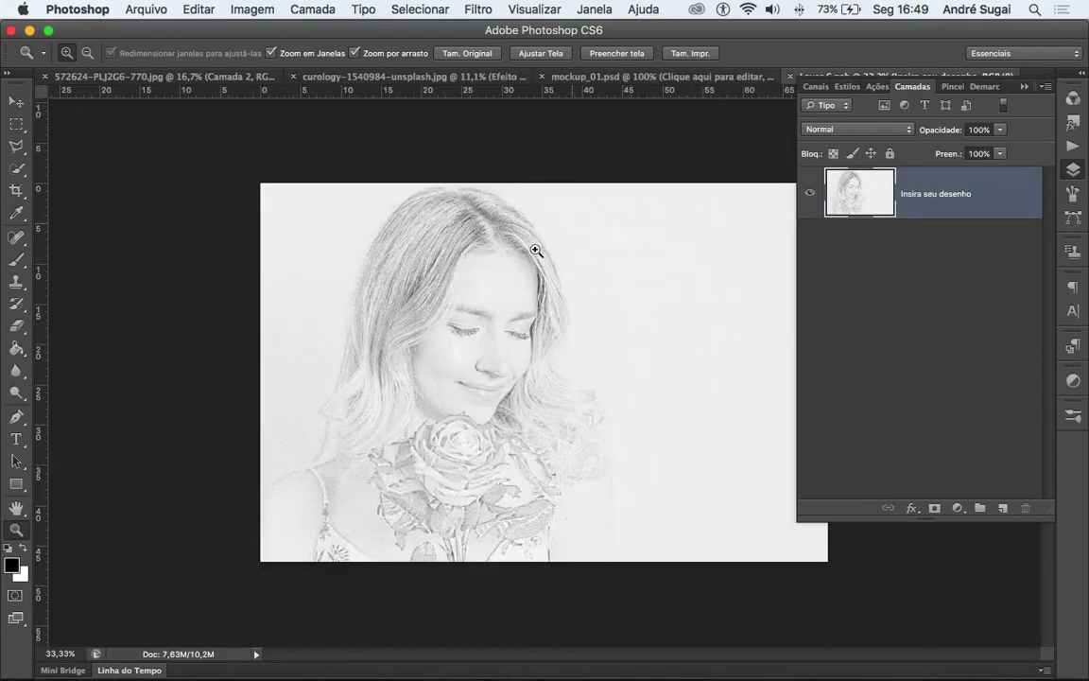
{"action": "key", "text": "super+w"}
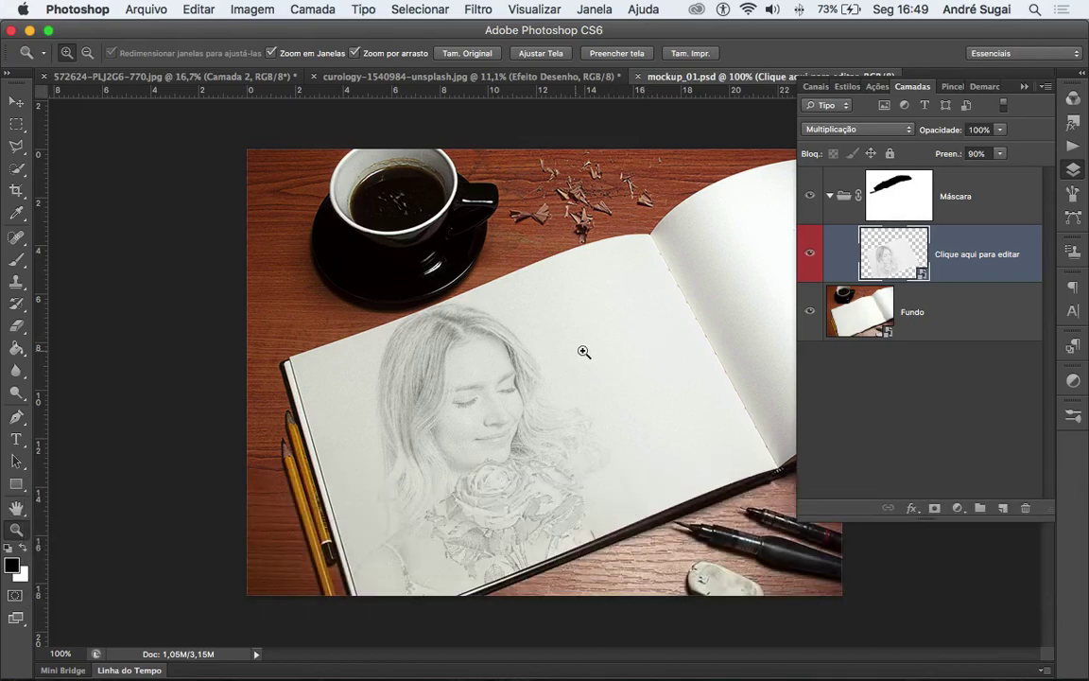
{"action": "key", "text": "super+w"}
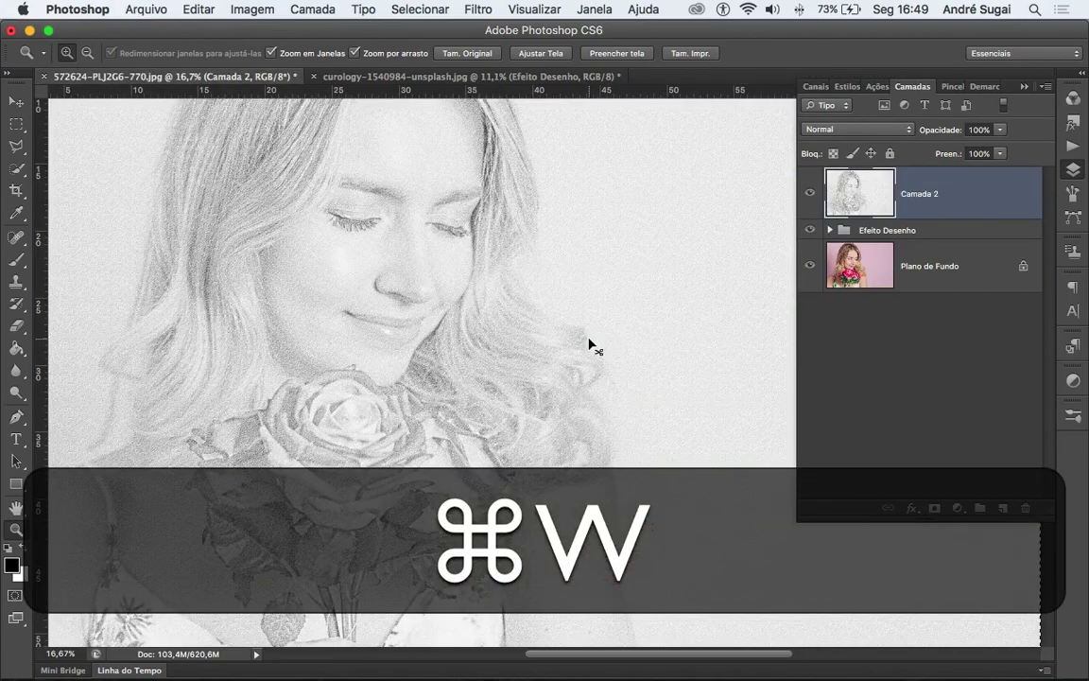
Step: Switch to Finder and open the Textura de Papel folder of the action package
{"action": "key", "text": "super+Tab"}
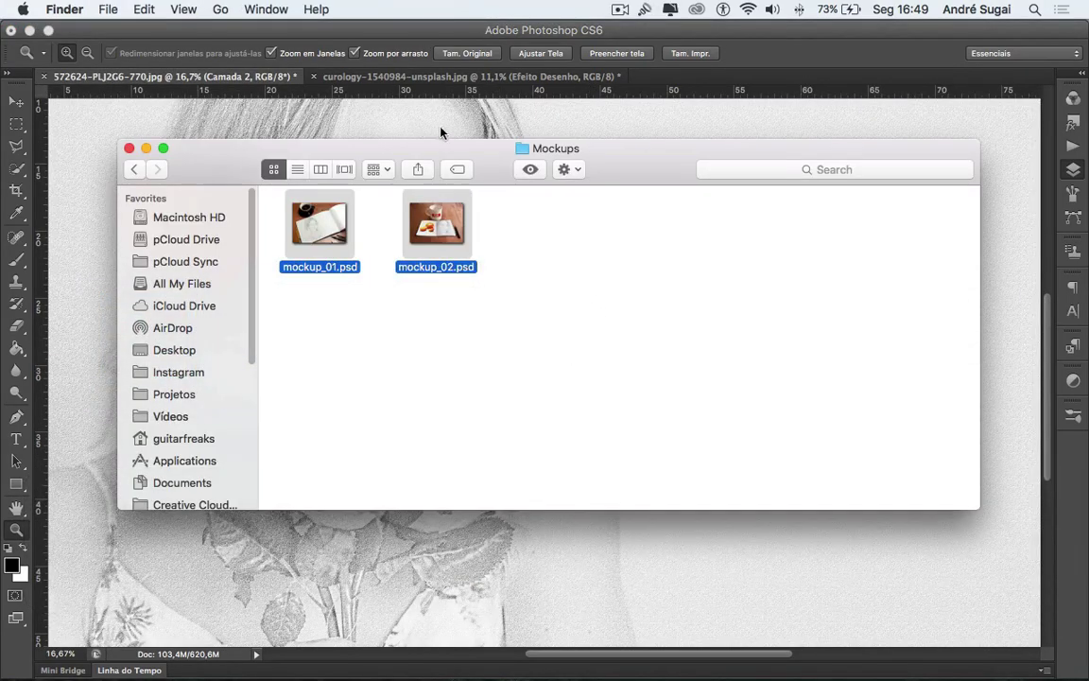
{"action": "left_click", "coordinate": [142, 170]}
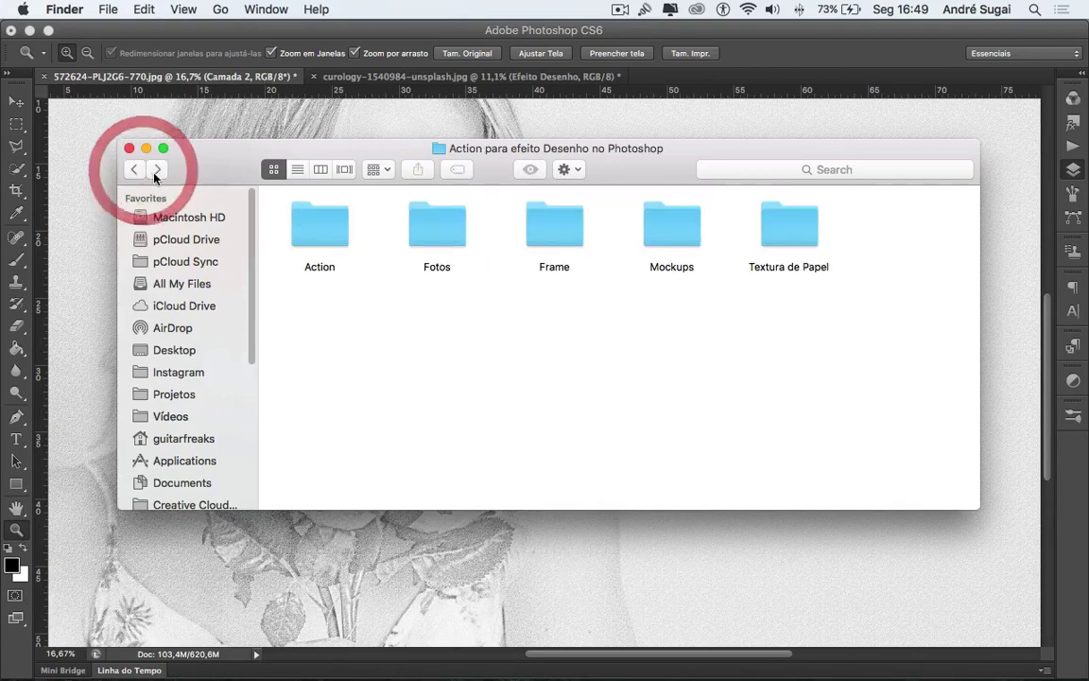
{"action": "double_click", "coordinate": [790, 226]}
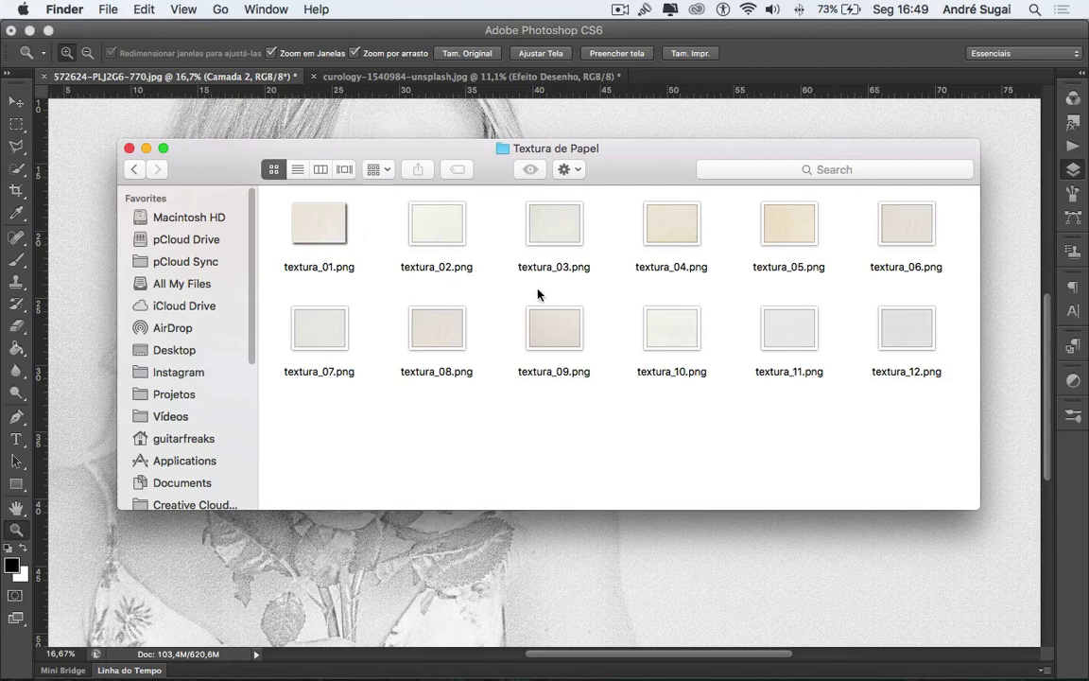
Step: Preview the paper textures from textura_12.png back to textura_07.png and from textura_01.png to textura_06.png, and return to the package folder
{"action": "left_click", "coordinate": [889, 333]}
{"action": "key", "text": "space"}
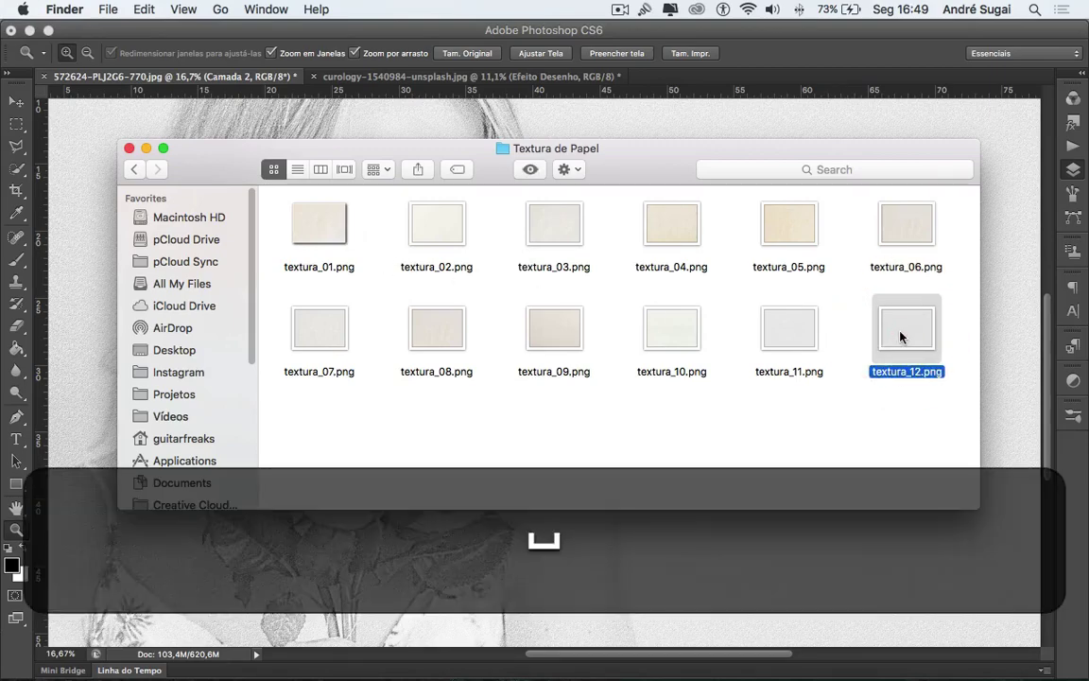
{"action": "key", "text": "Left"}
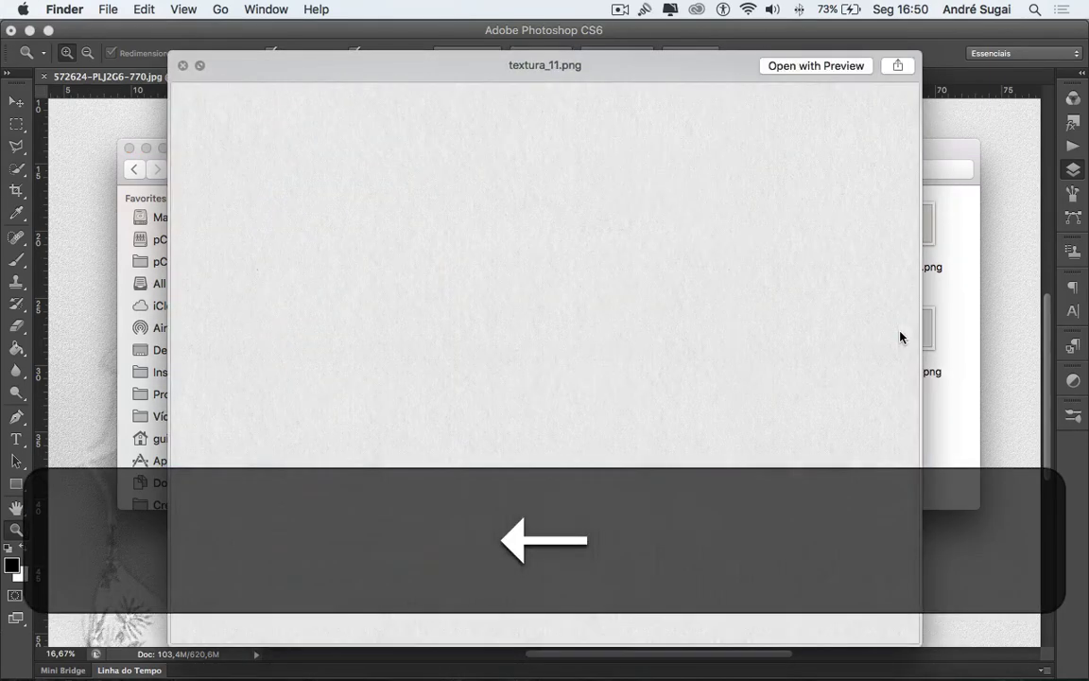
{"action": "key", "text": "Left"}
{"action": "key", "text": "Left"}
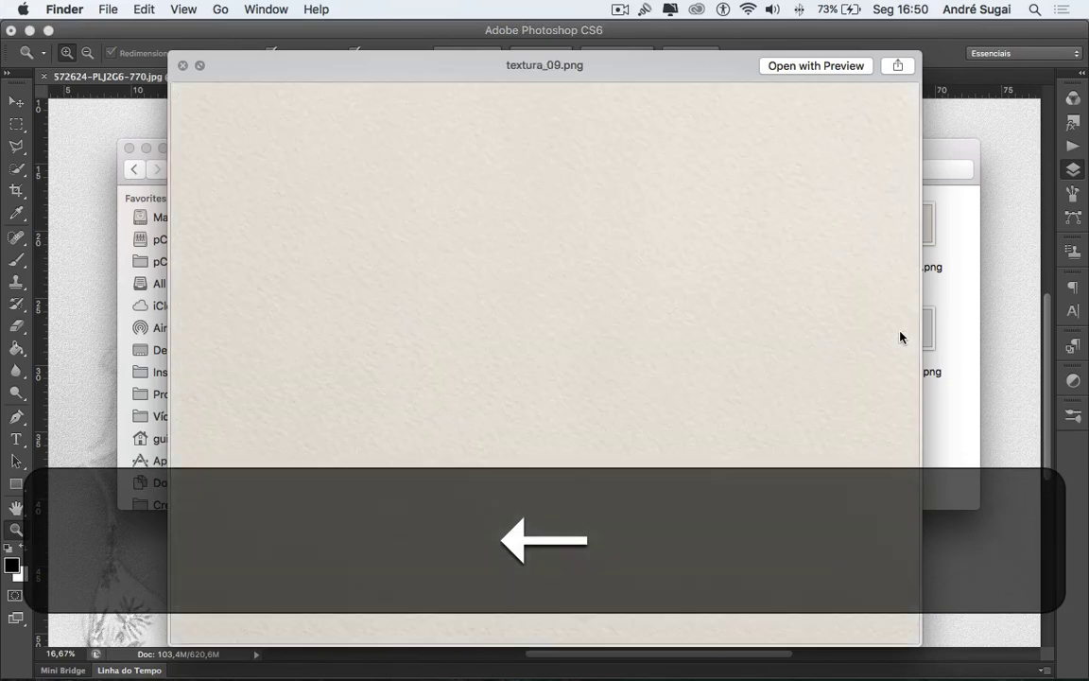
{"action": "key", "text": "Left"}
{"action": "key", "text": "Left"}
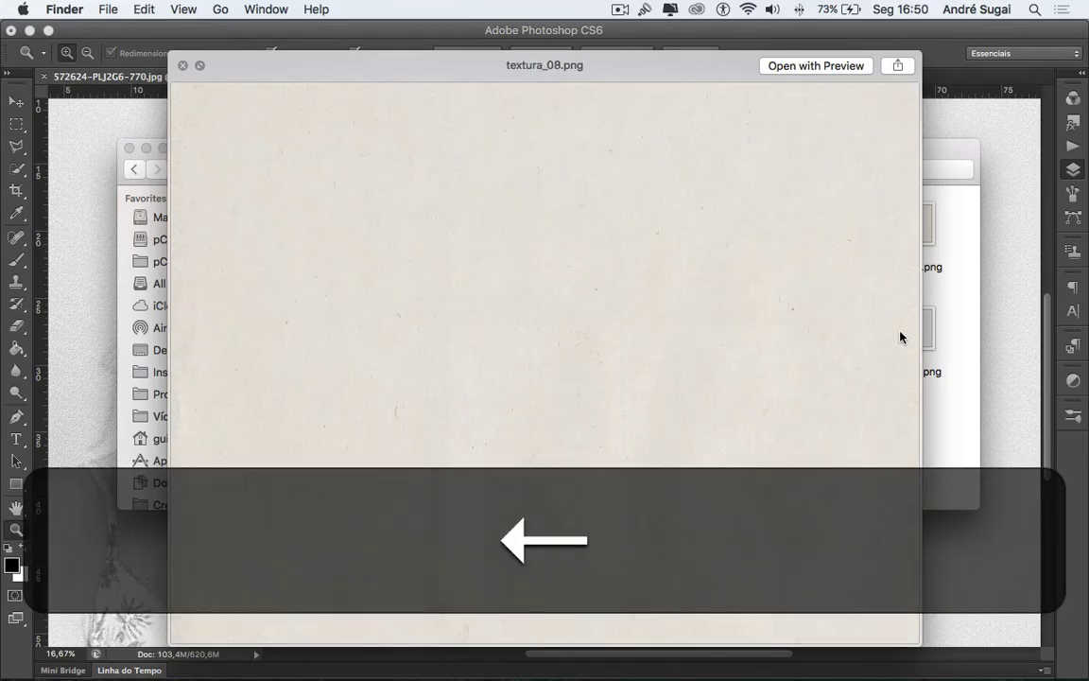
{"action": "key", "text": "Left"}
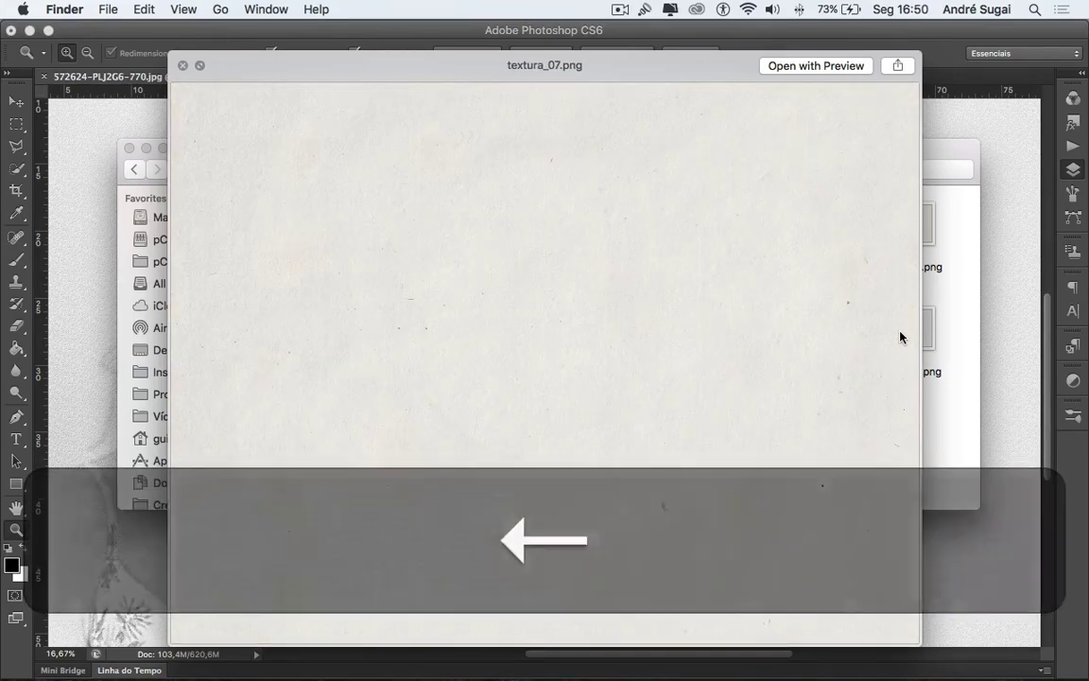
{"action": "key", "text": "Left"}
{"action": "key", "text": "Up"}
{"action": "key", "text": "Right"}
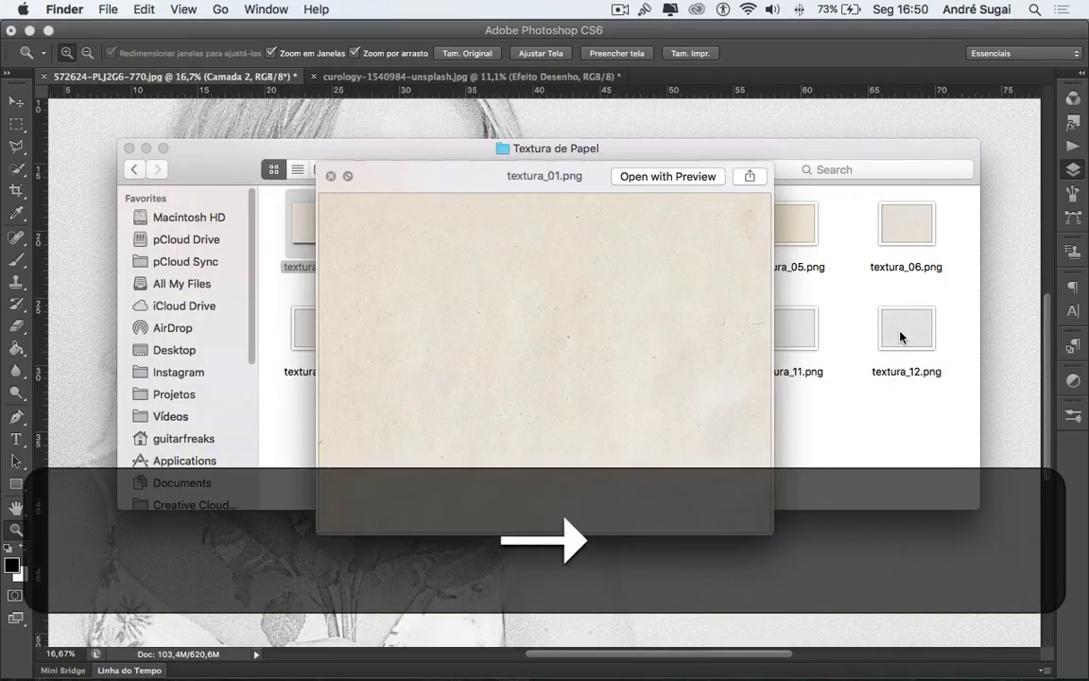
{"action": "key", "text": "Right"}
{"action": "key", "text": "Right"}
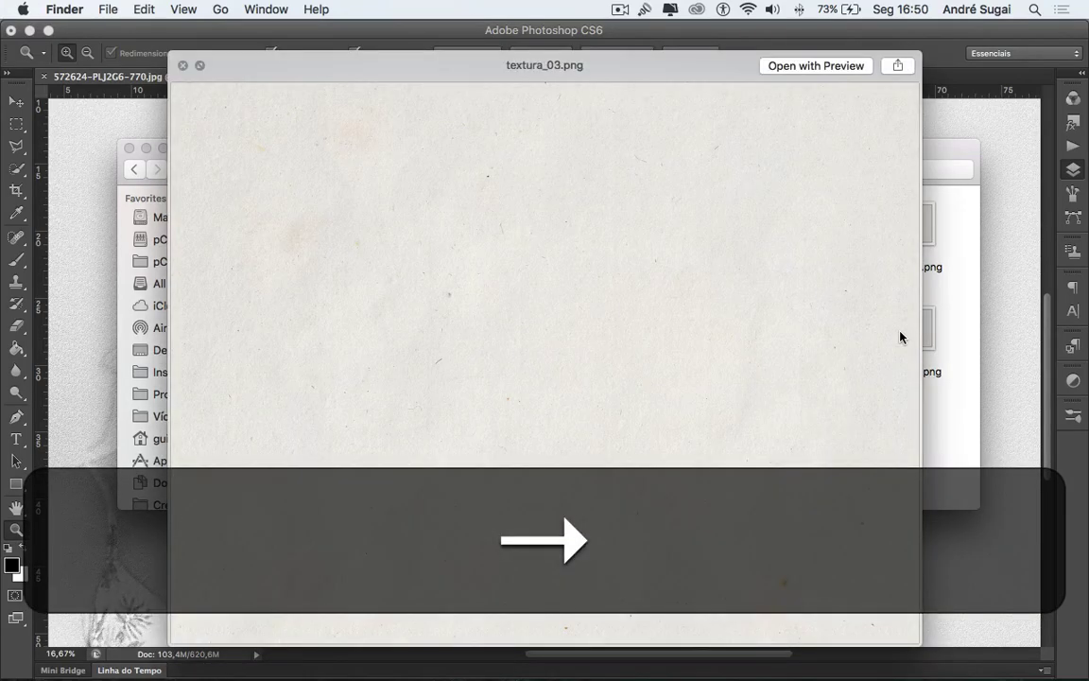
{"action": "key", "text": "Right"}
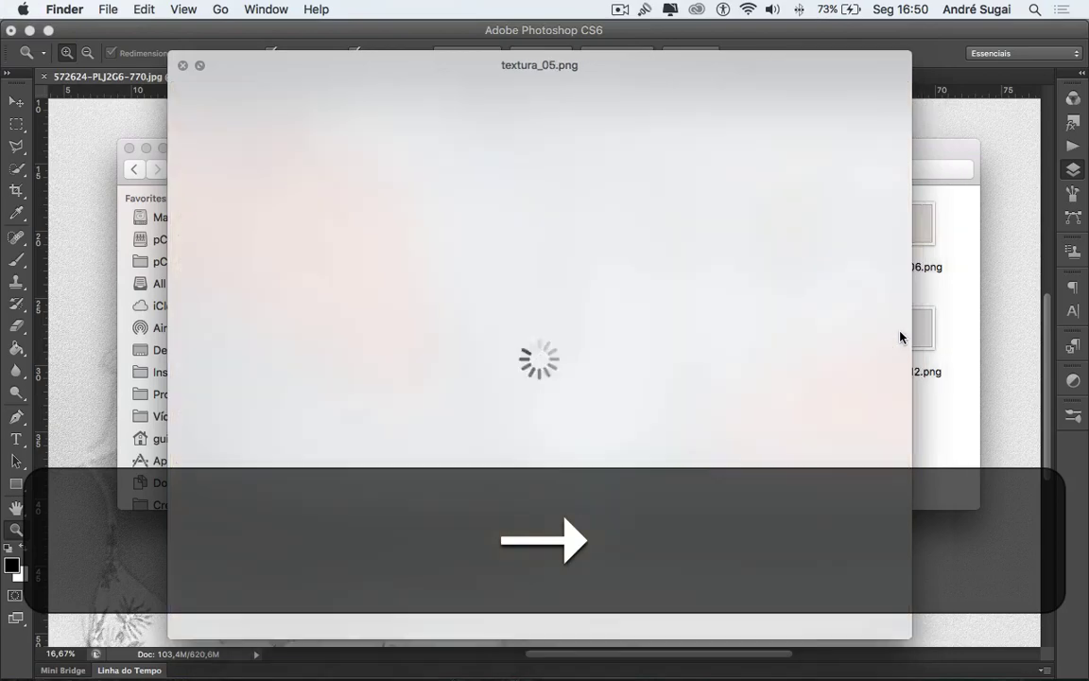
{"action": "key", "text": "Right"}
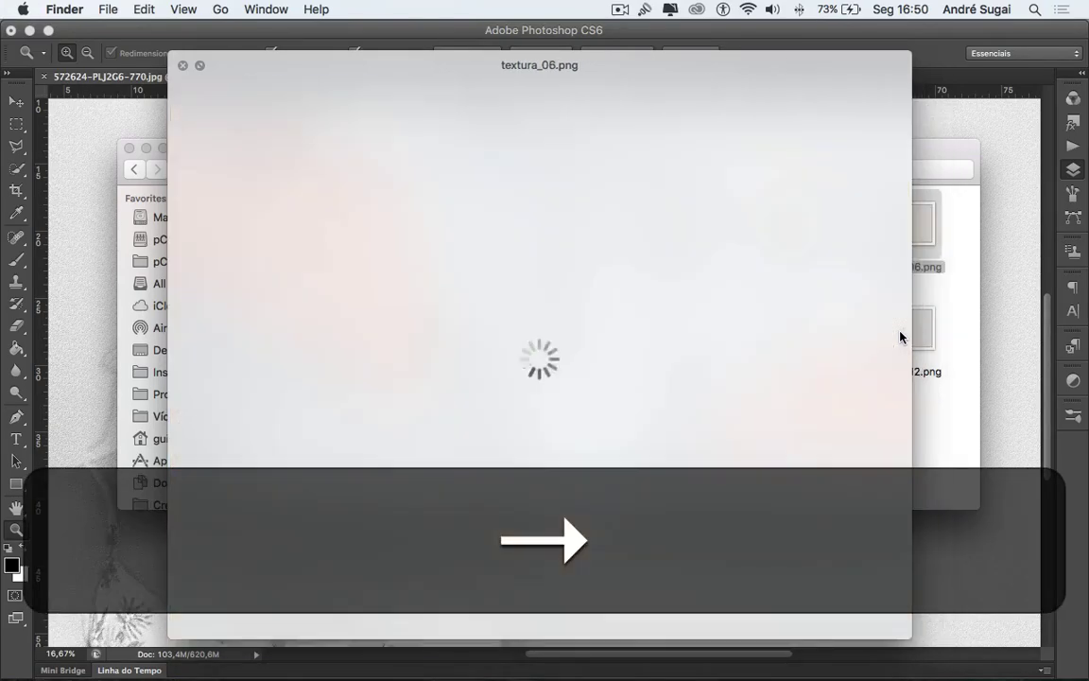
{"action": "key", "text": "space"}
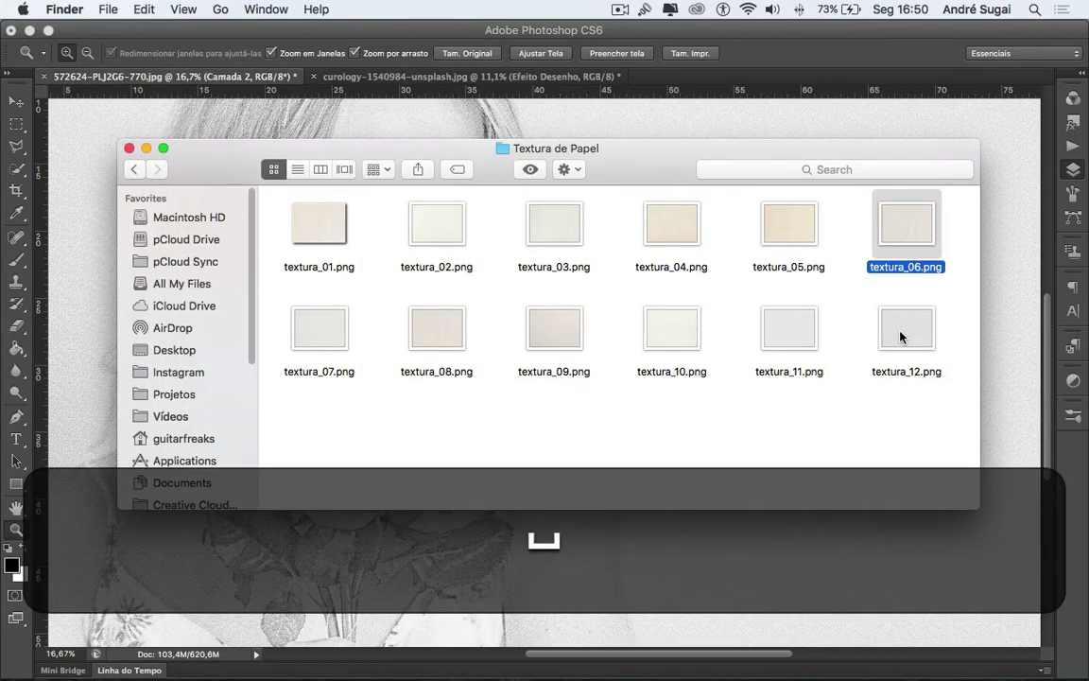
{"action": "left_click", "coordinate": [136, 173]}
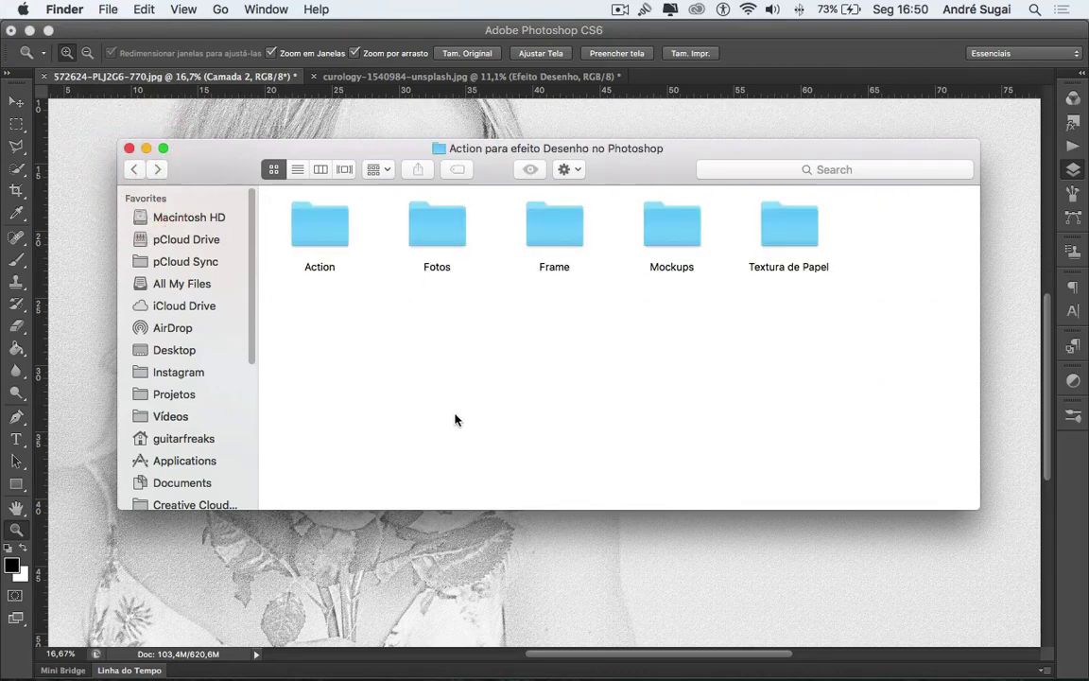
Step: Switch to Photoshop and examine the drawing effect's texture up close around the eye in curology-1540984-unsplash.jpg
{"action": "left_click", "coordinate": [678, 543]}
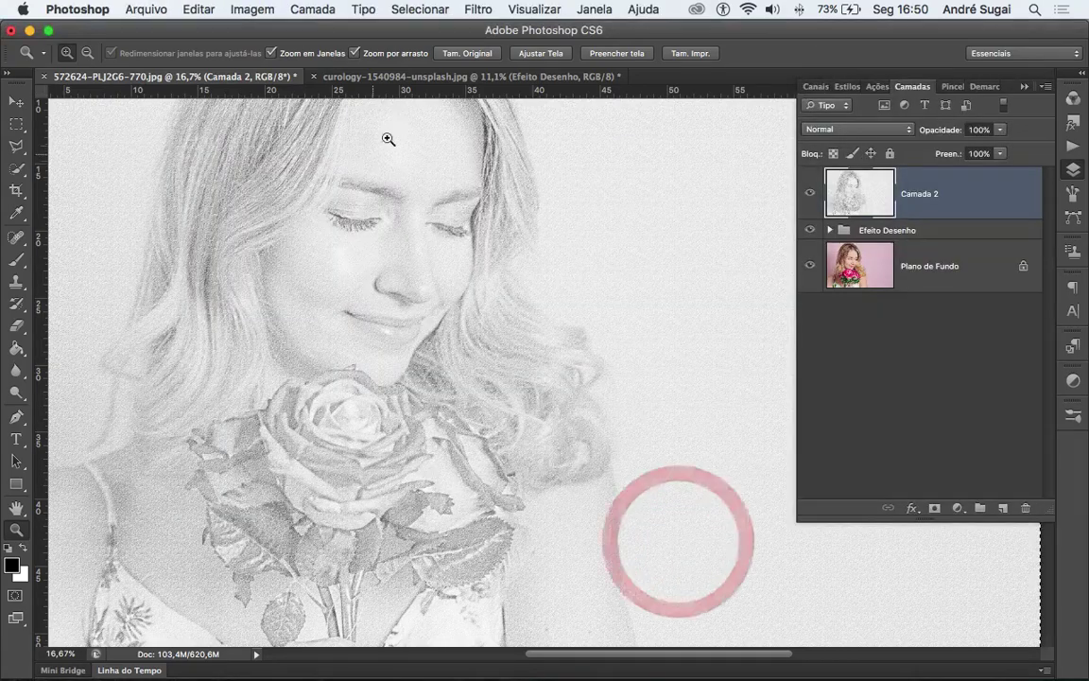
{"action": "left_click", "coordinate": [383, 76]}
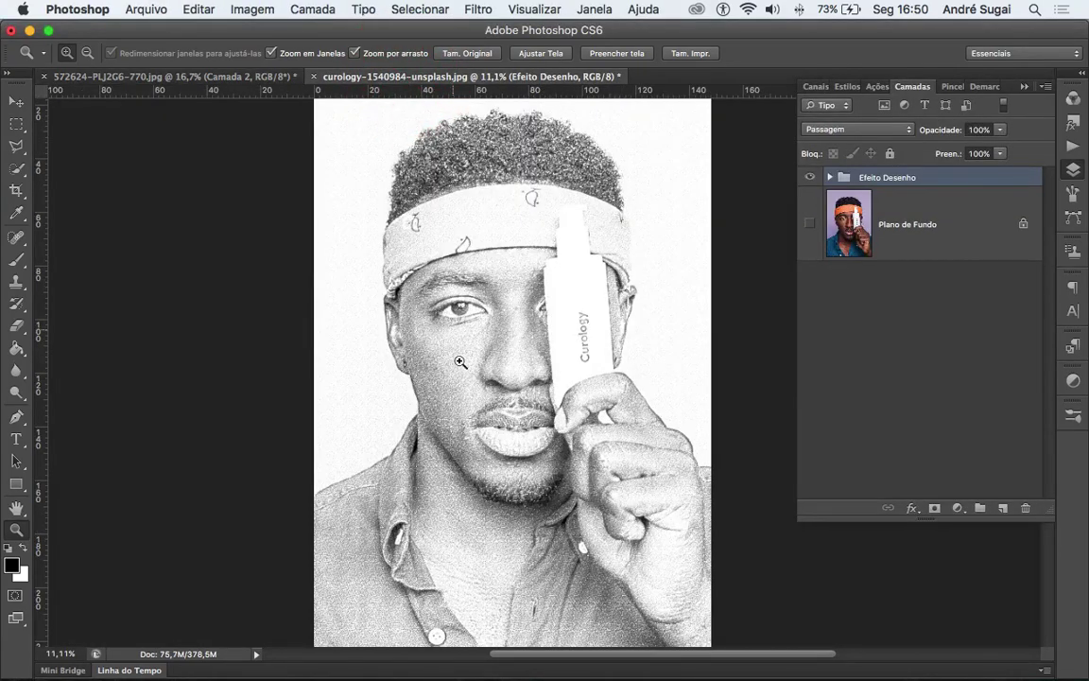
{"action": "left_click", "coordinate": [481, 340]}
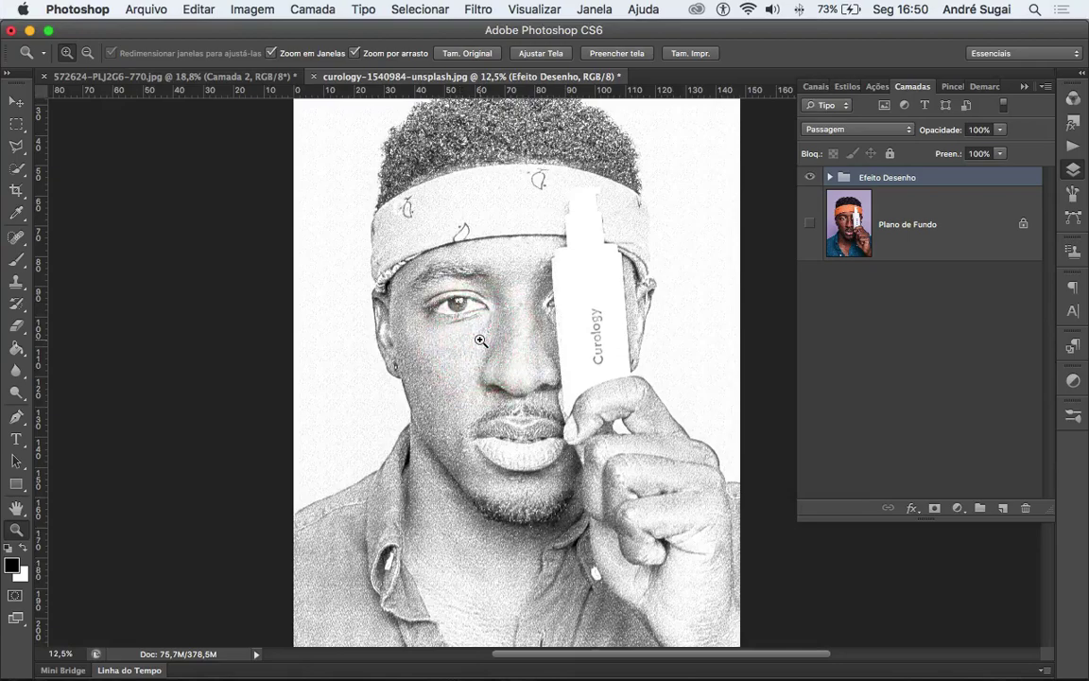
{"action": "left_click", "coordinate": [484, 338]}
{"action": "left_click", "coordinate": [507, 298]}
{"action": "left_click", "coordinate": [507, 280]}
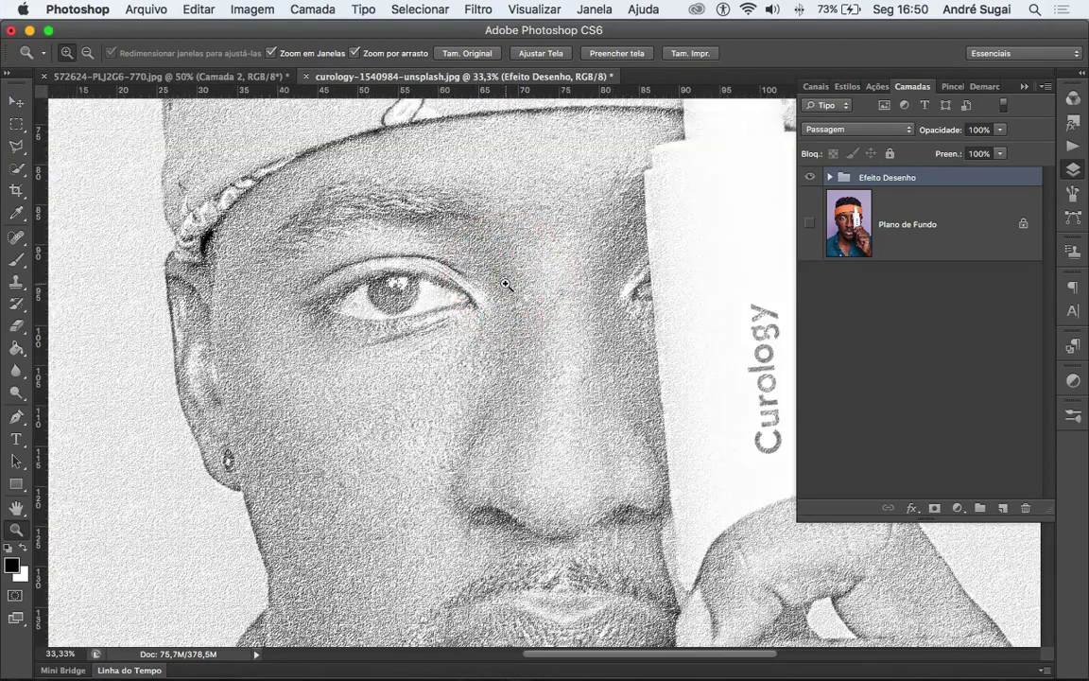
{"action": "left_click", "coordinate": [507, 286]}
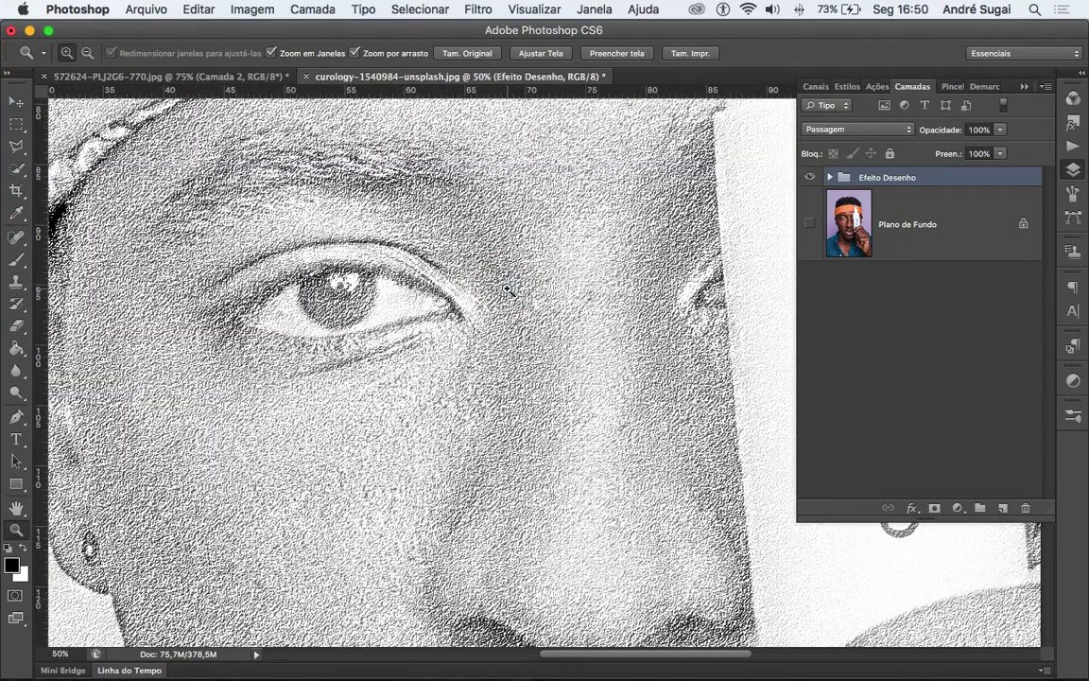